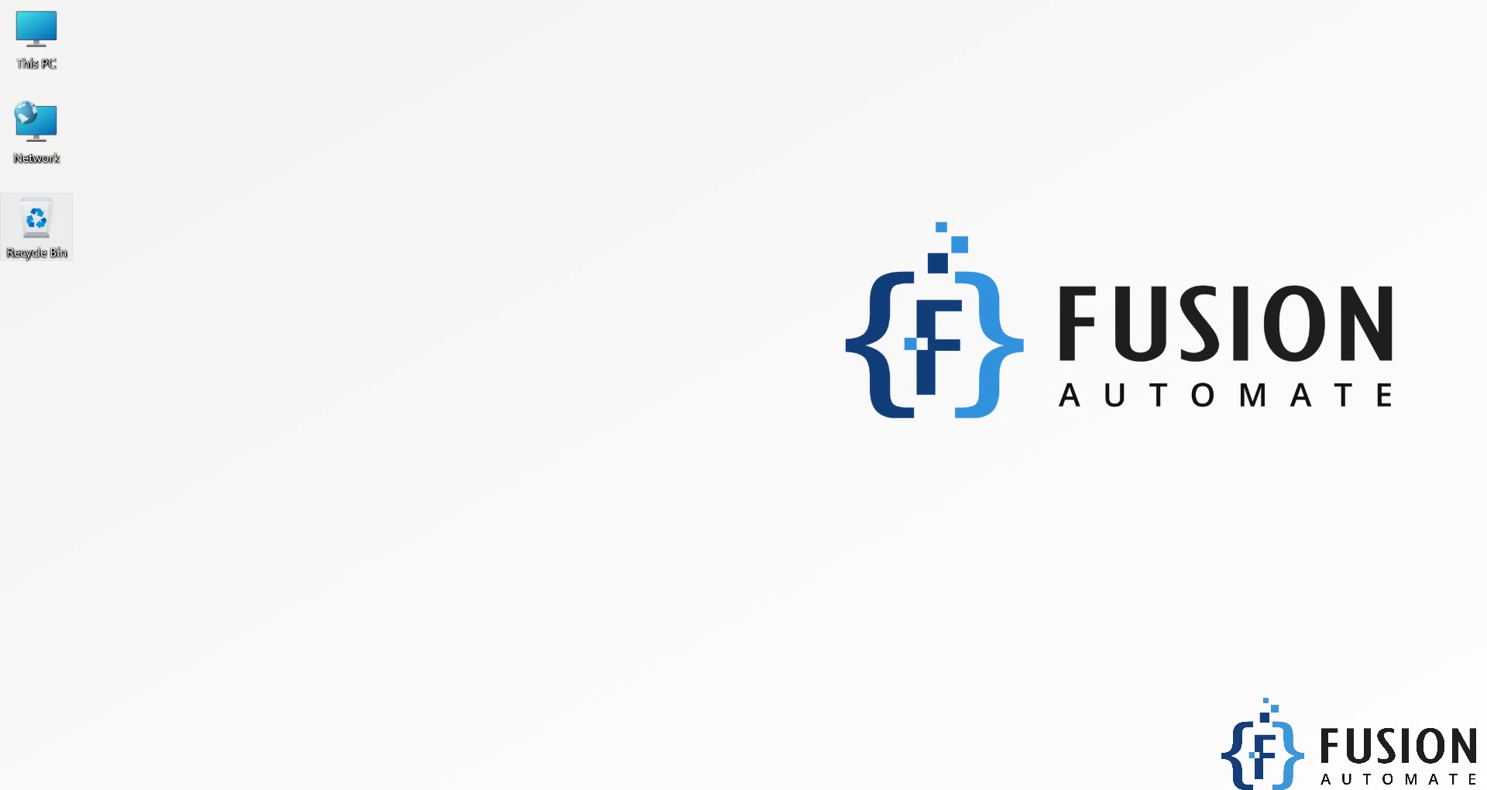
Open the LabVIEW + Modbus page, scroll to Data Logging, and highlight the CSV lesson title.
left_click(461, 789)
scroll(839, 521, "down", 5)
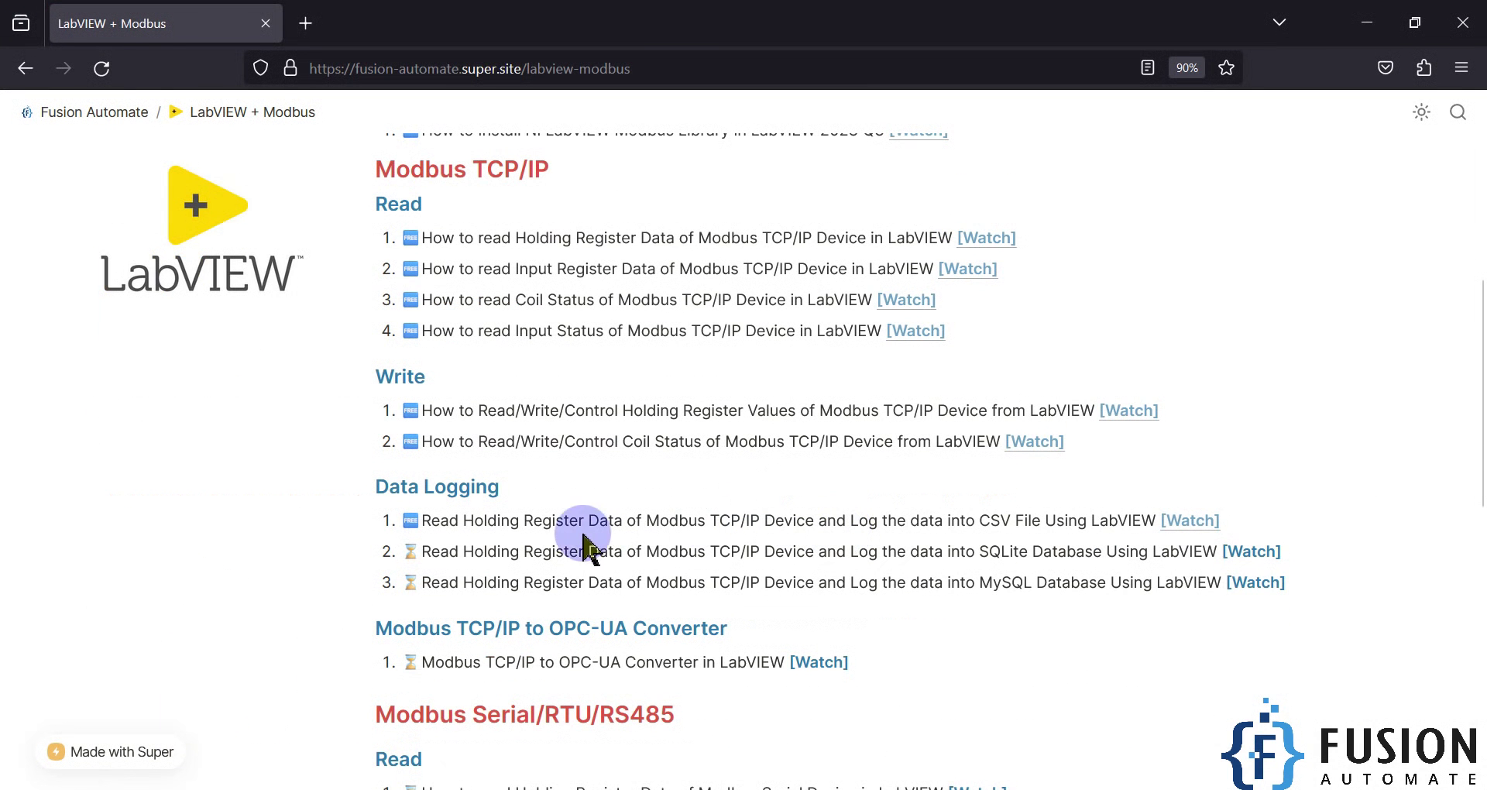
left_click_drag(421, 522, 798, 524)
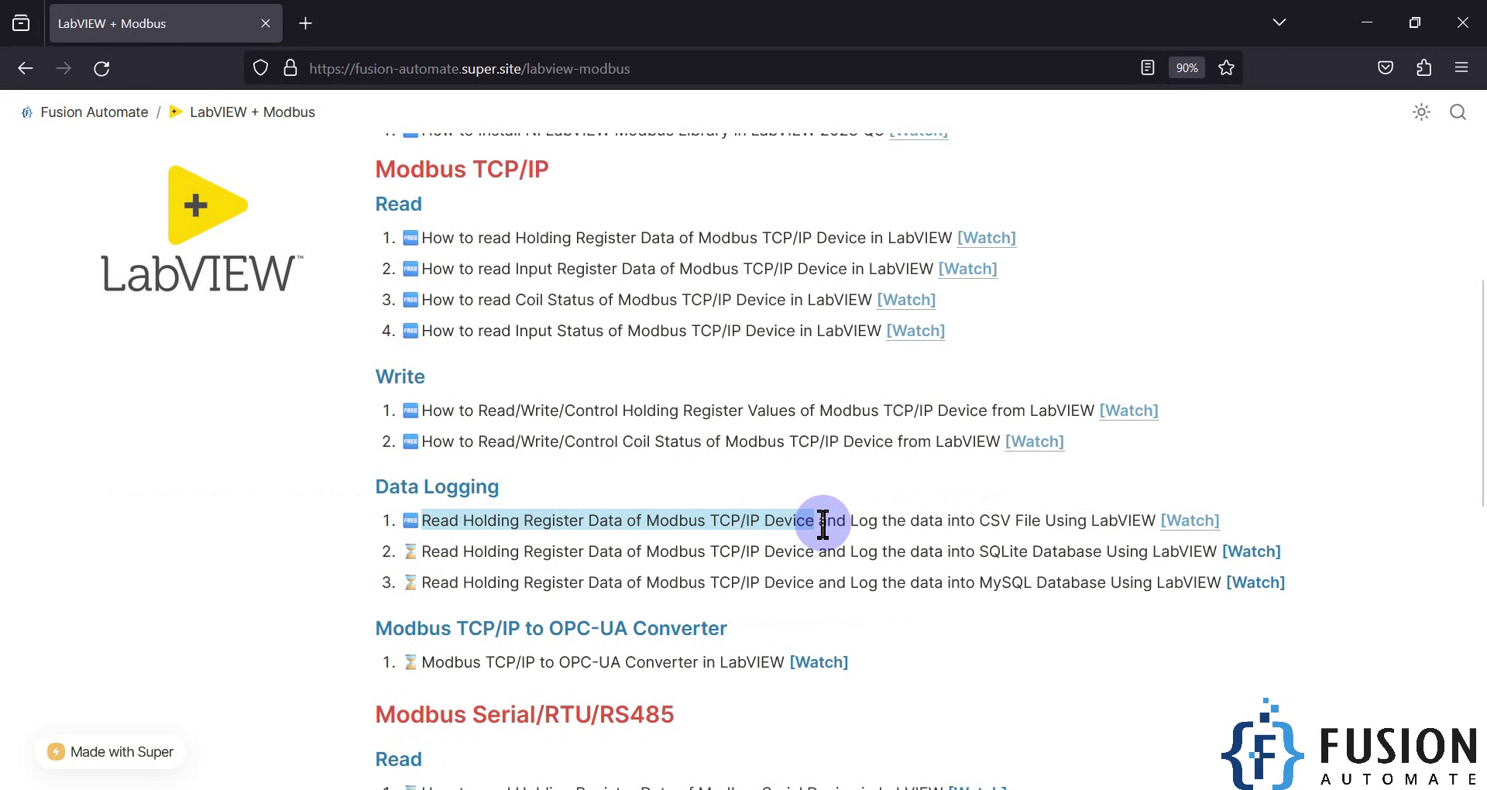
left_click_drag(980, 521, 1152, 521)
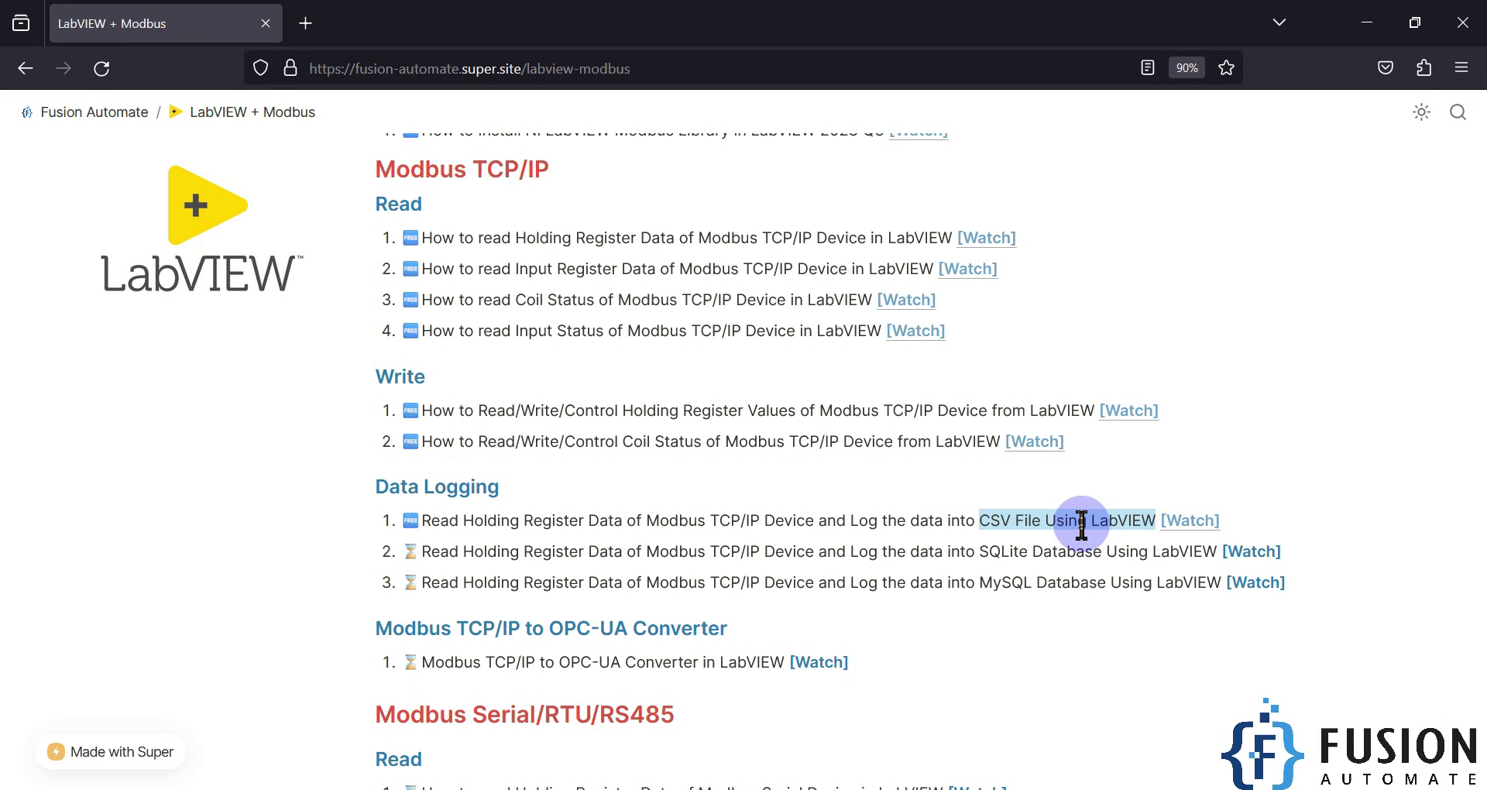
left_click_drag(1081, 520, 994, 520)
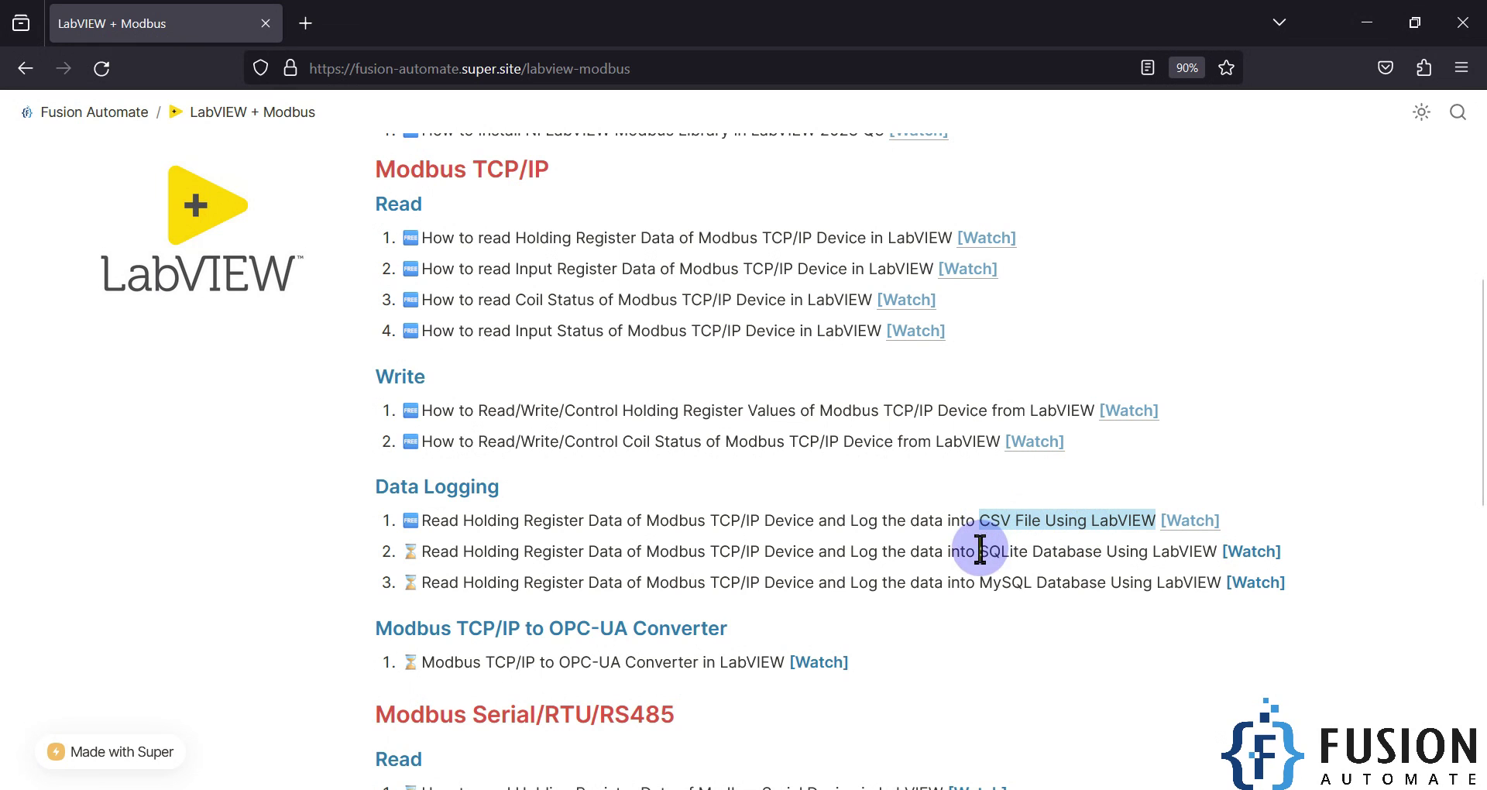
Highlight the SQLite lesson's title words, then restore the browser window to a smaller size.
left_click_drag(647, 552, 814, 556)
left_click_drag(480, 552, 579, 548)
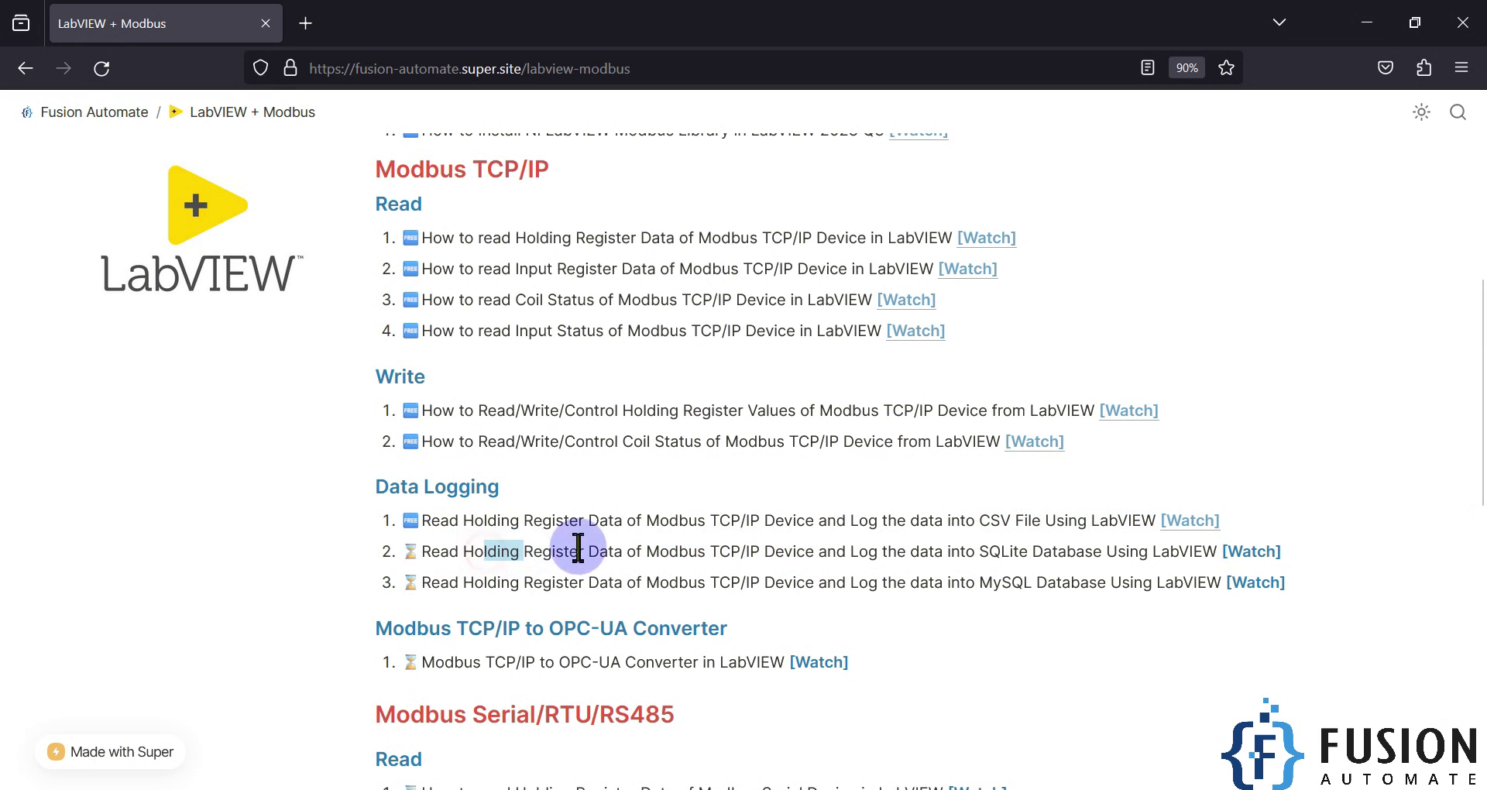
left_click_drag(964, 553, 1088, 551)
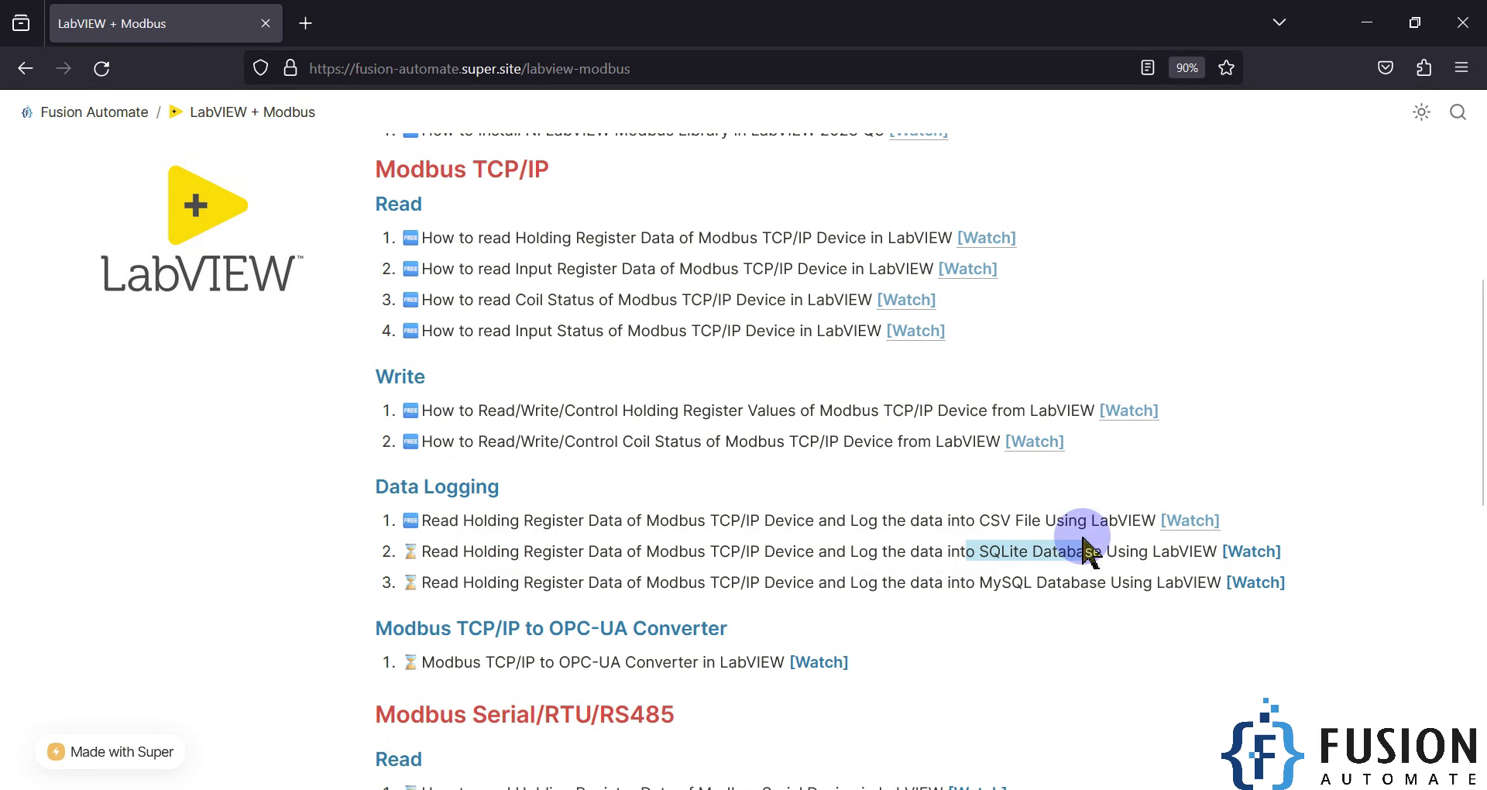
left_click_drag(991, 520, 1044, 520)
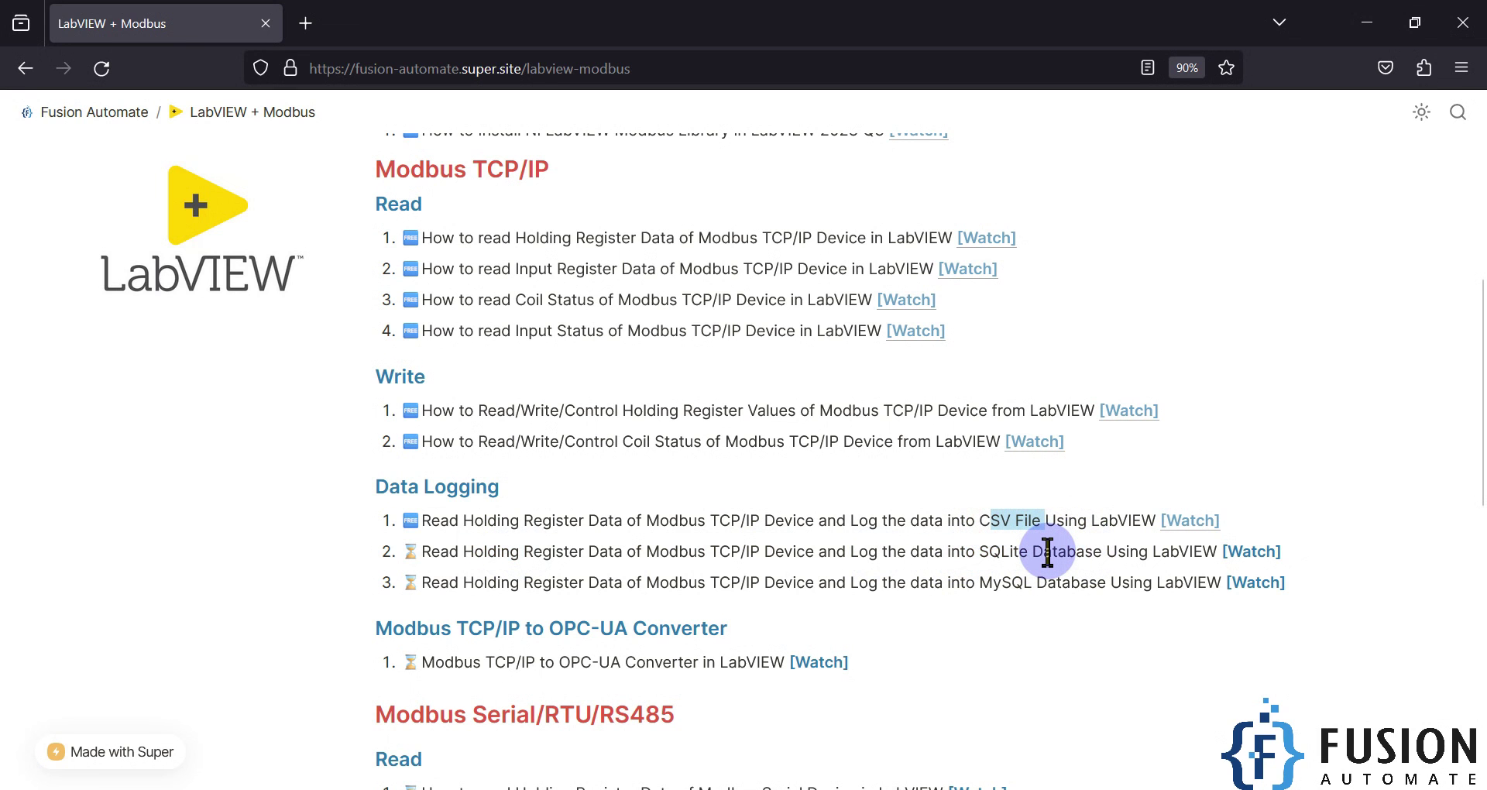
double_click(1349, 25)
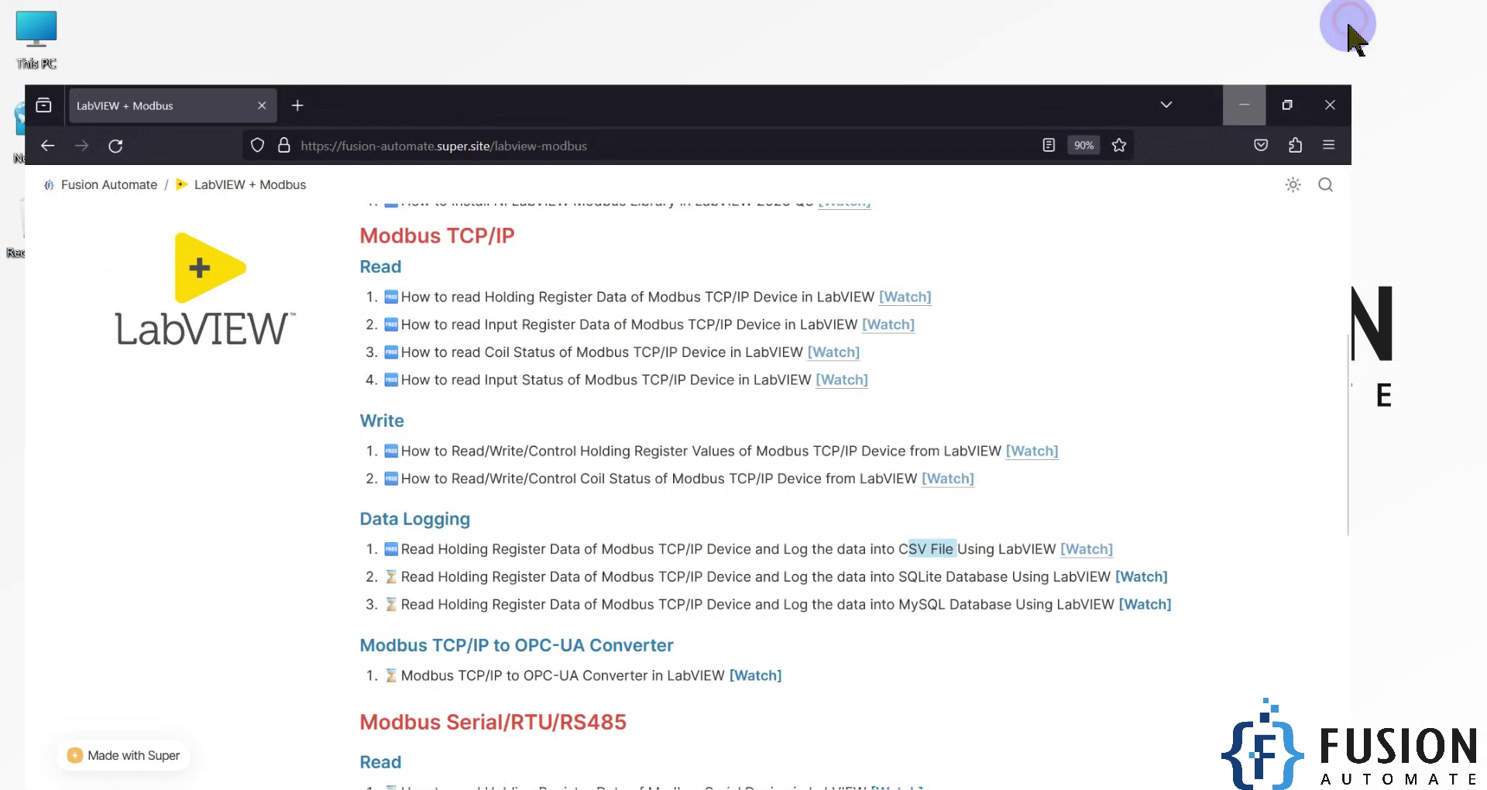
left_click(1244, 105)
Bring up the MBTCP_HR_Data_Logging_to_SQLite_DB front panel and the Modbus Slave window from the taskbar.
left_click(538, 769)
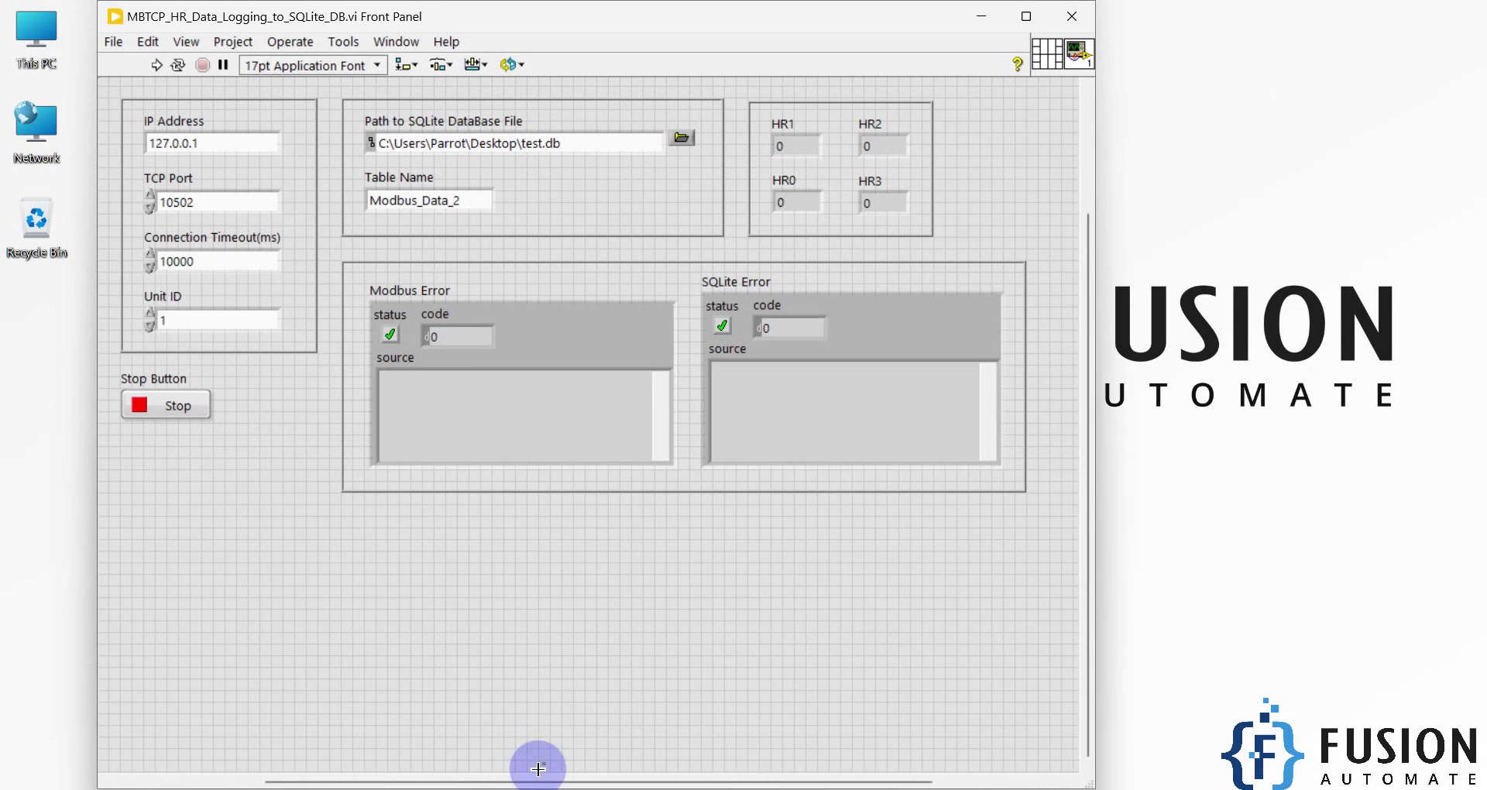
left_click(533, 488)
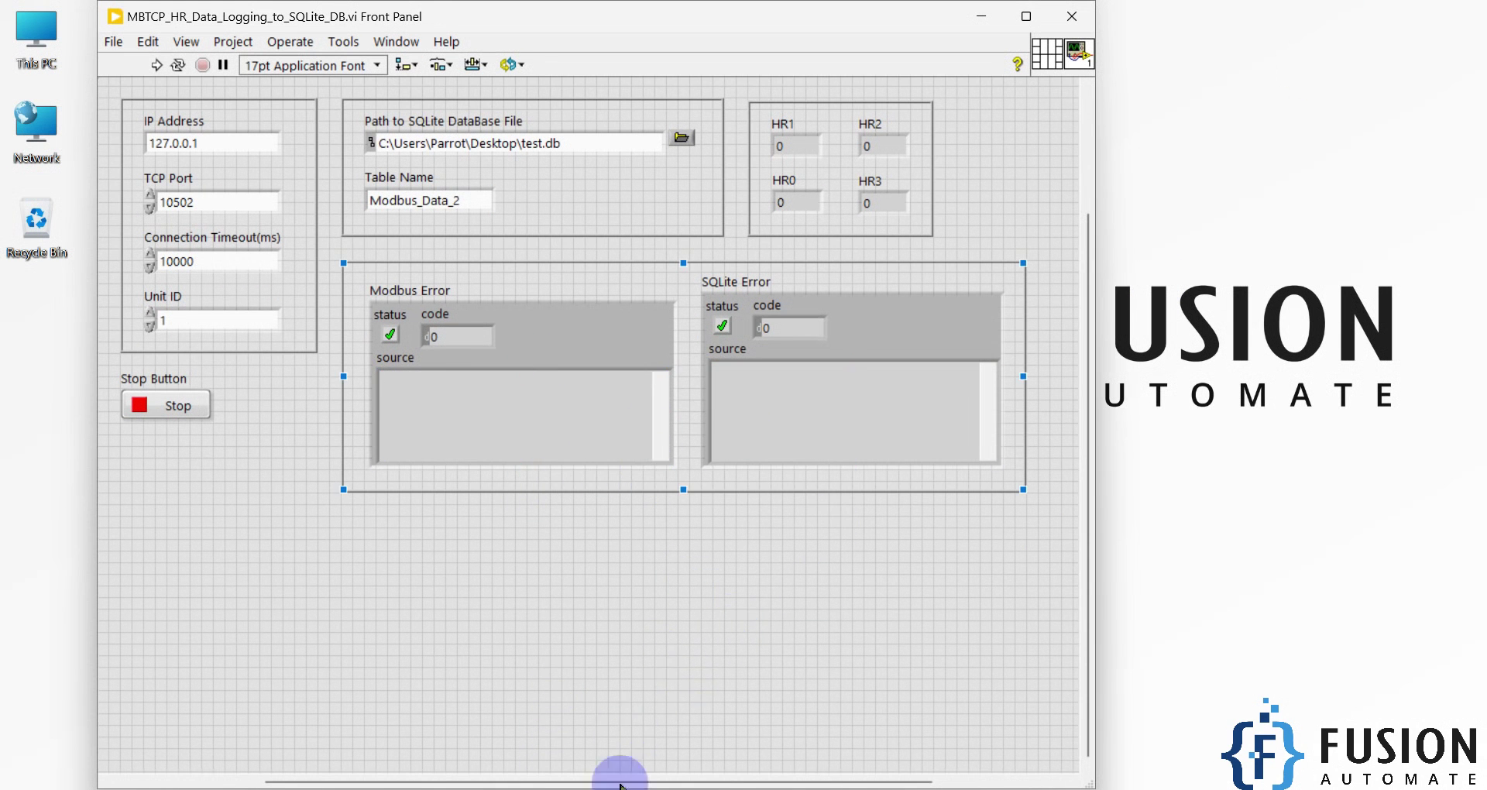
mouse_move(619, 782)
left_click(465, 708)
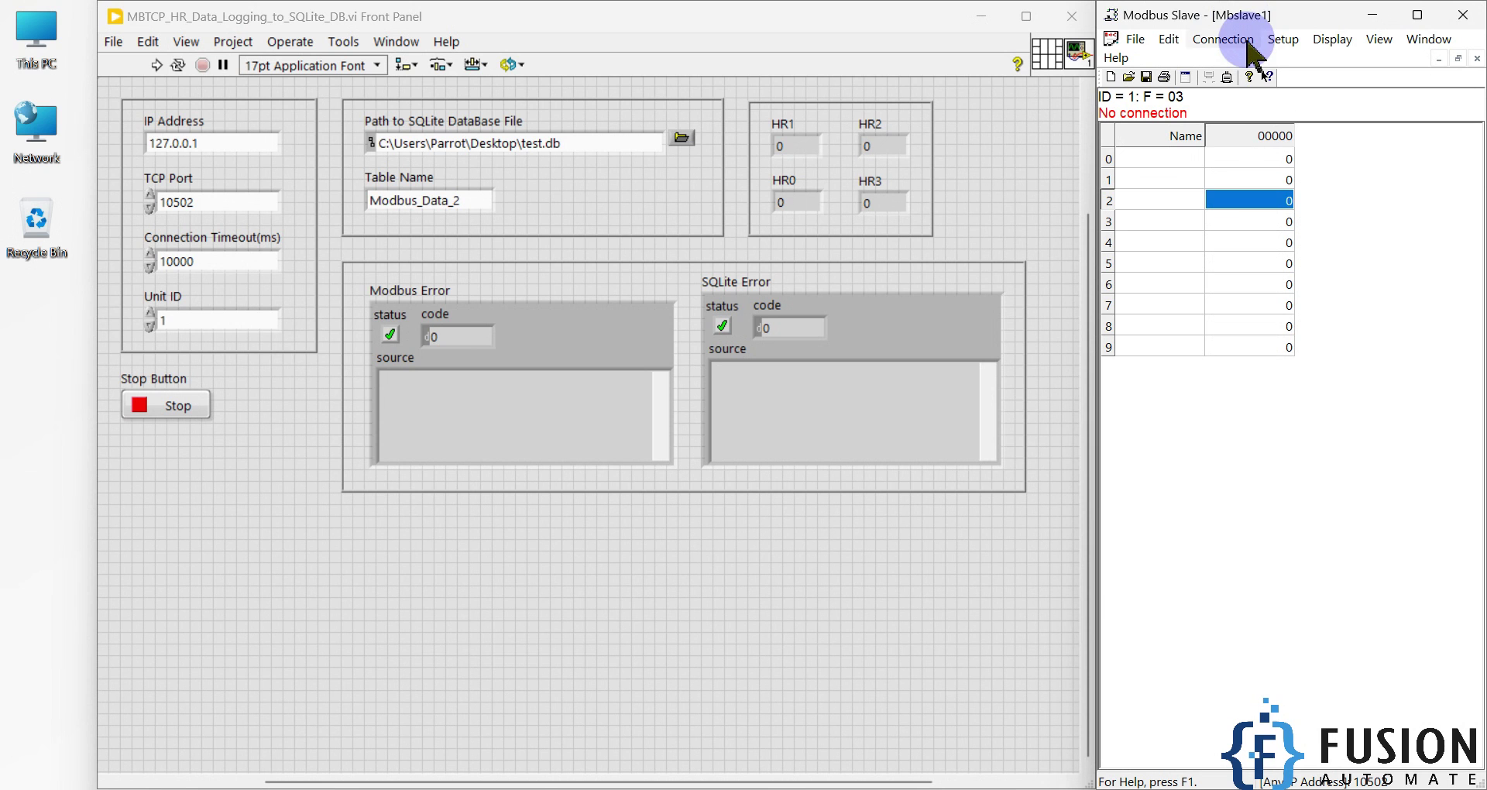
Confirm the slave definition as ID 1 with function 03.
left_click(1280, 42)
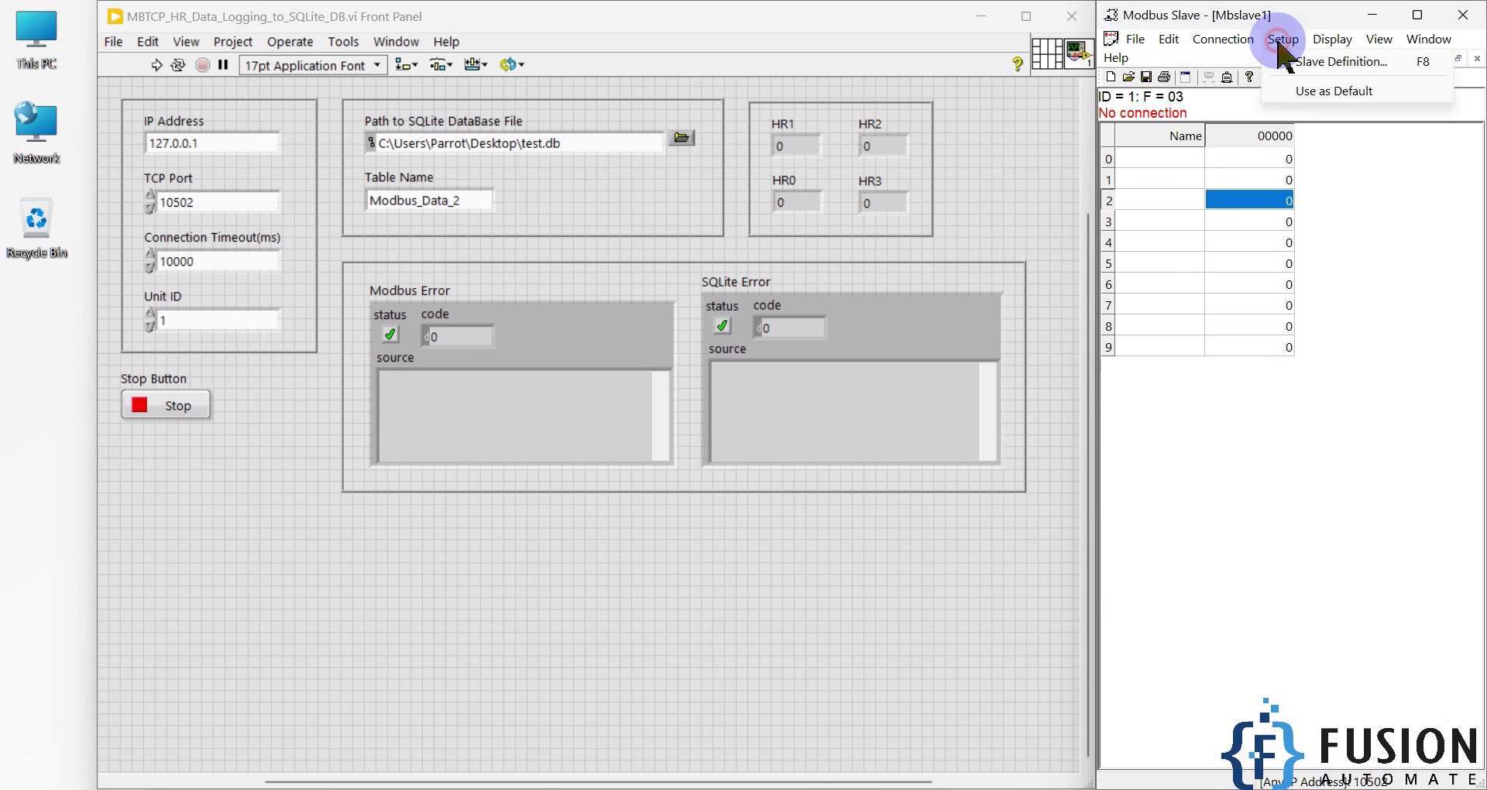
left_click(1292, 66)
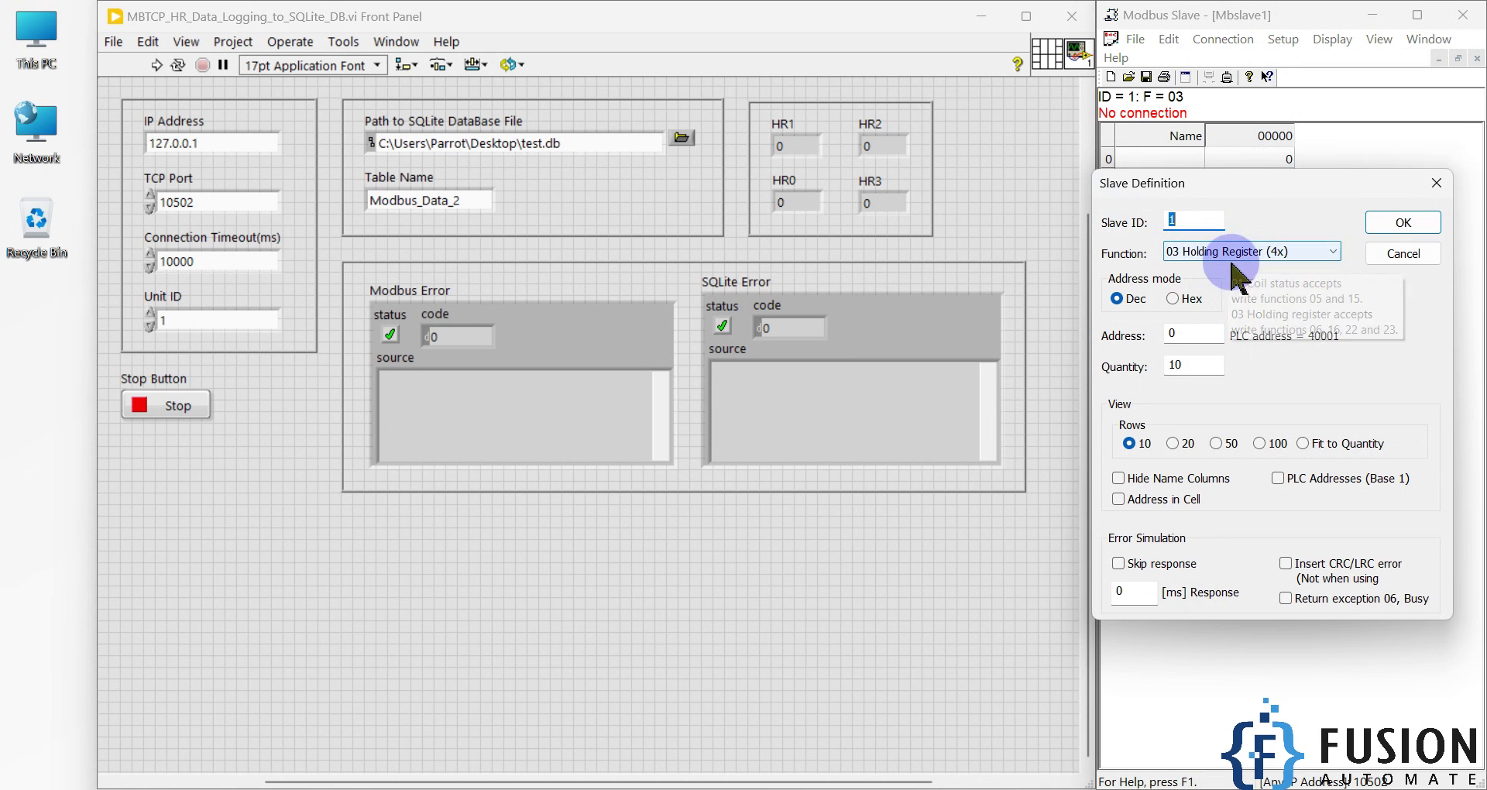
left_click(1403, 223)
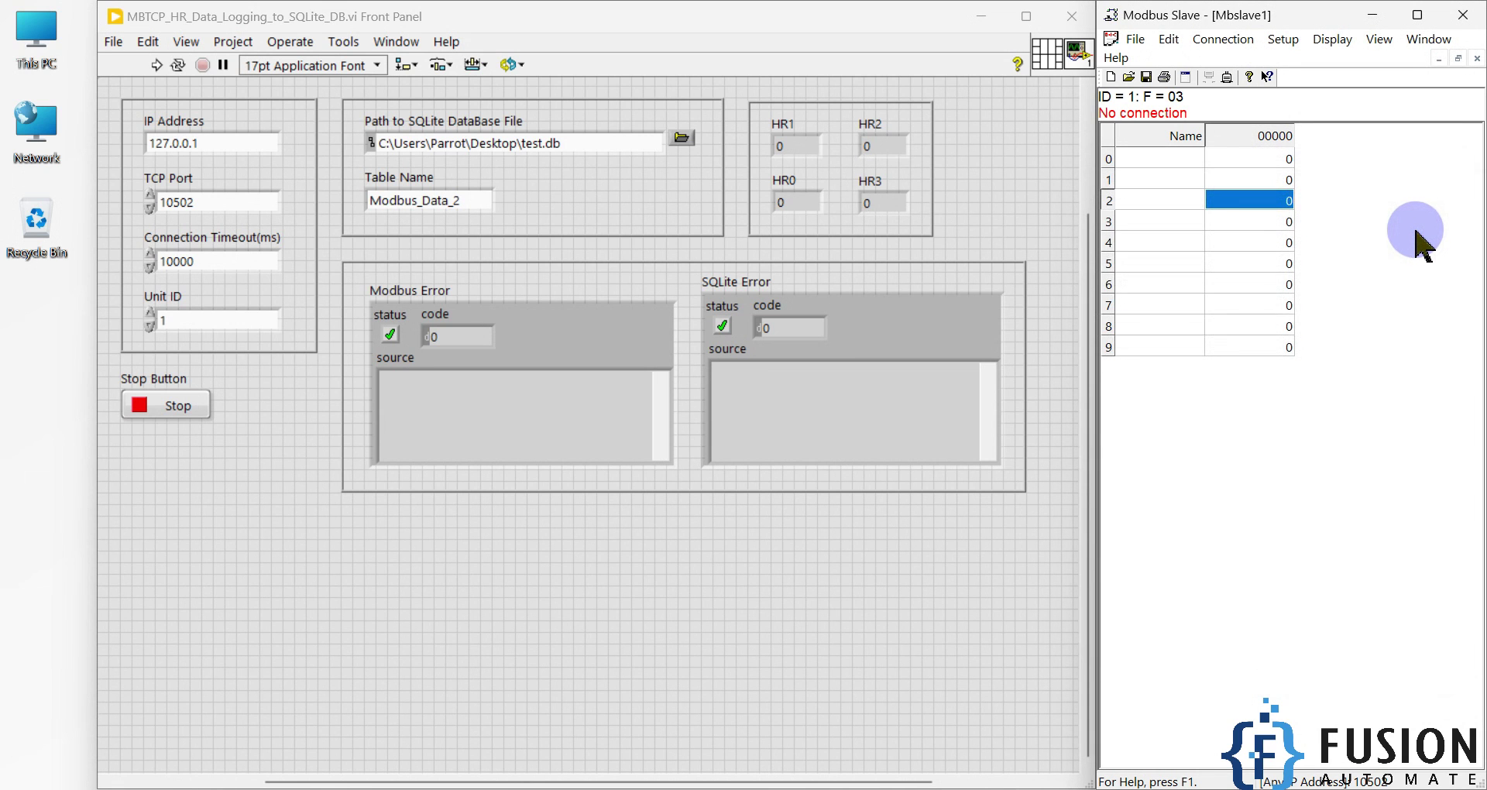
Connect Modbus Slave over Modbus TCP/IP on port 10502.
left_click(1221, 37)
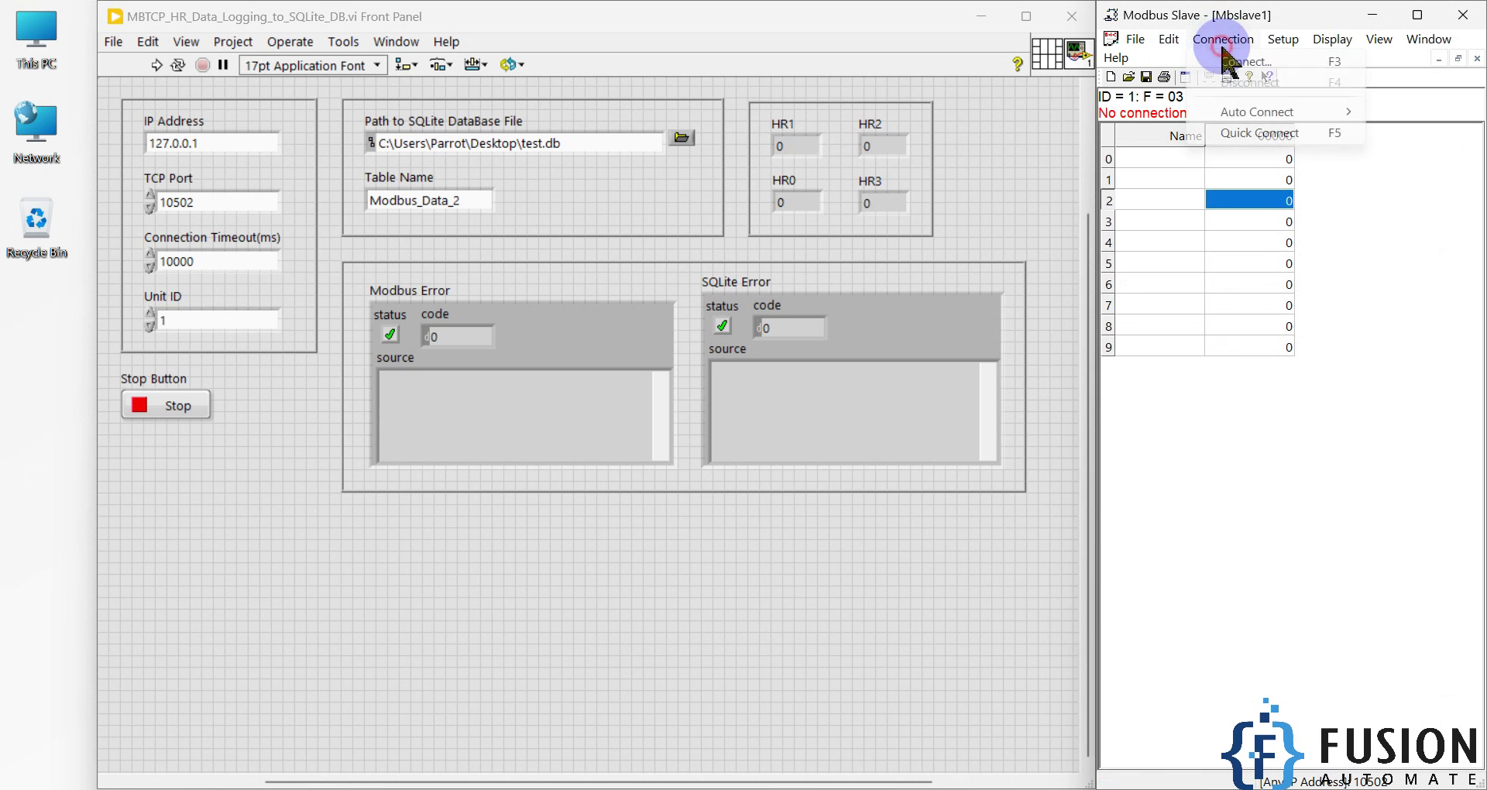
left_click(1245, 61)
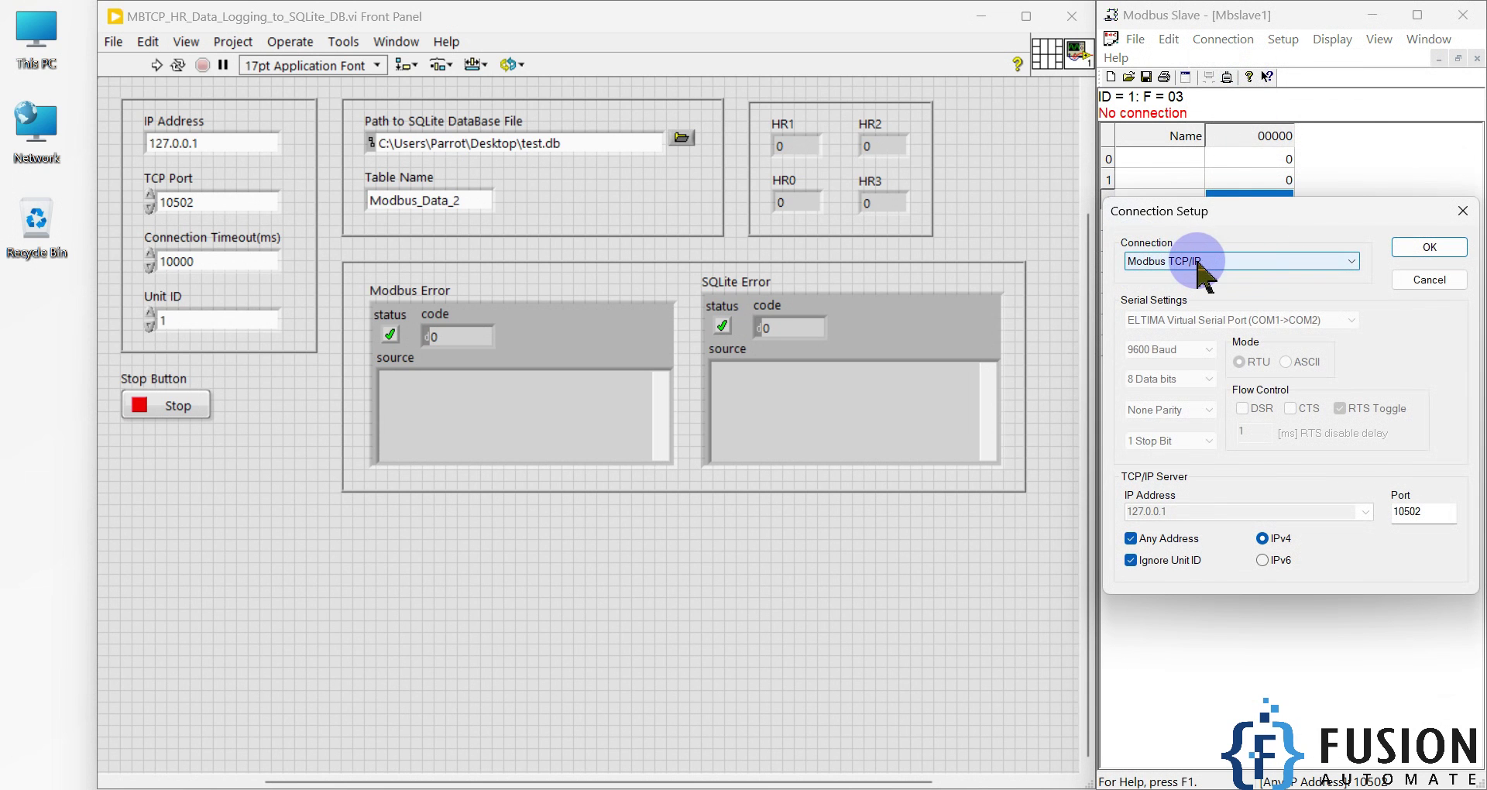
left_click(194, 143)
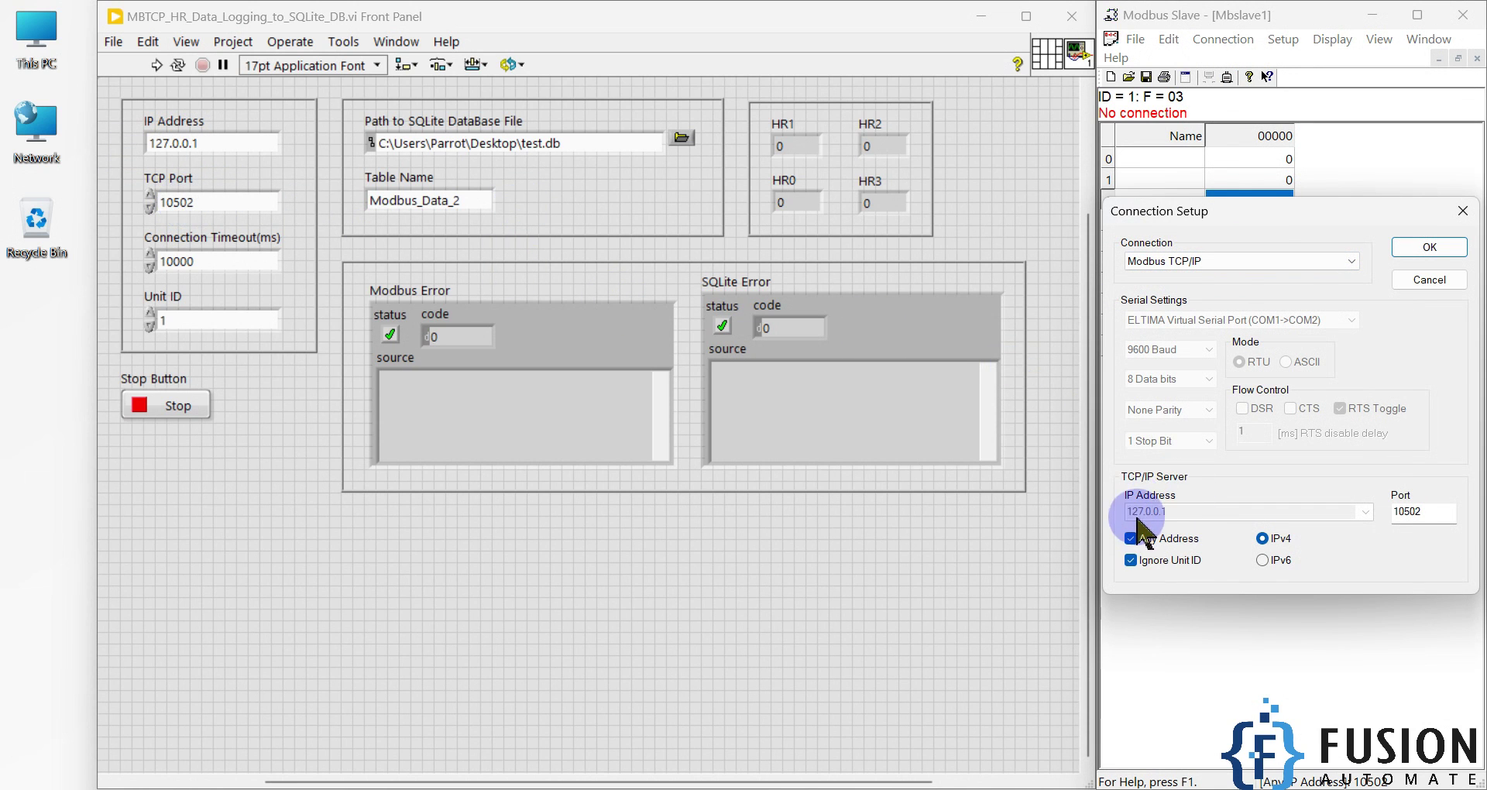
double_click(1408, 511)
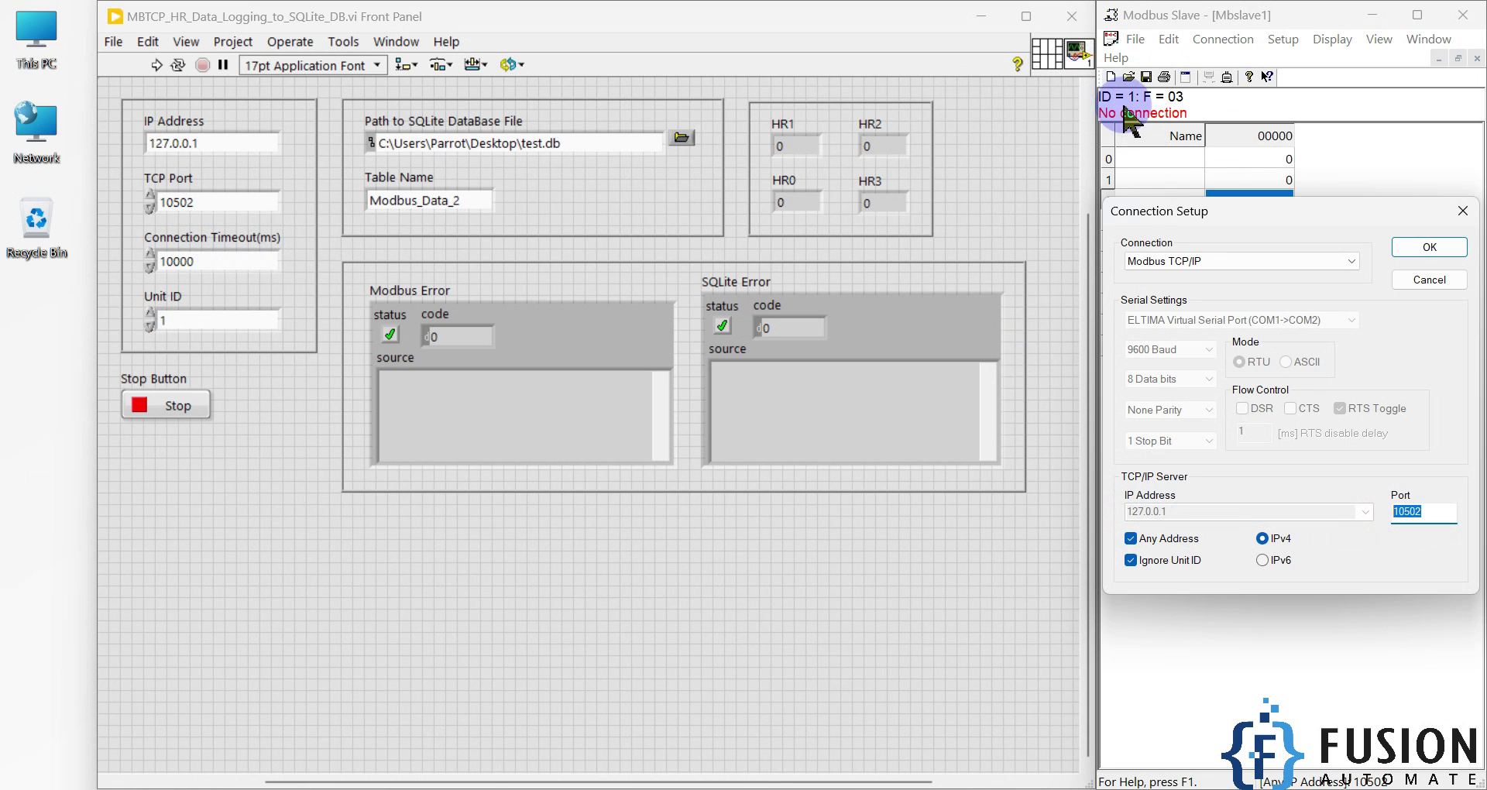
left_click(1430, 248)
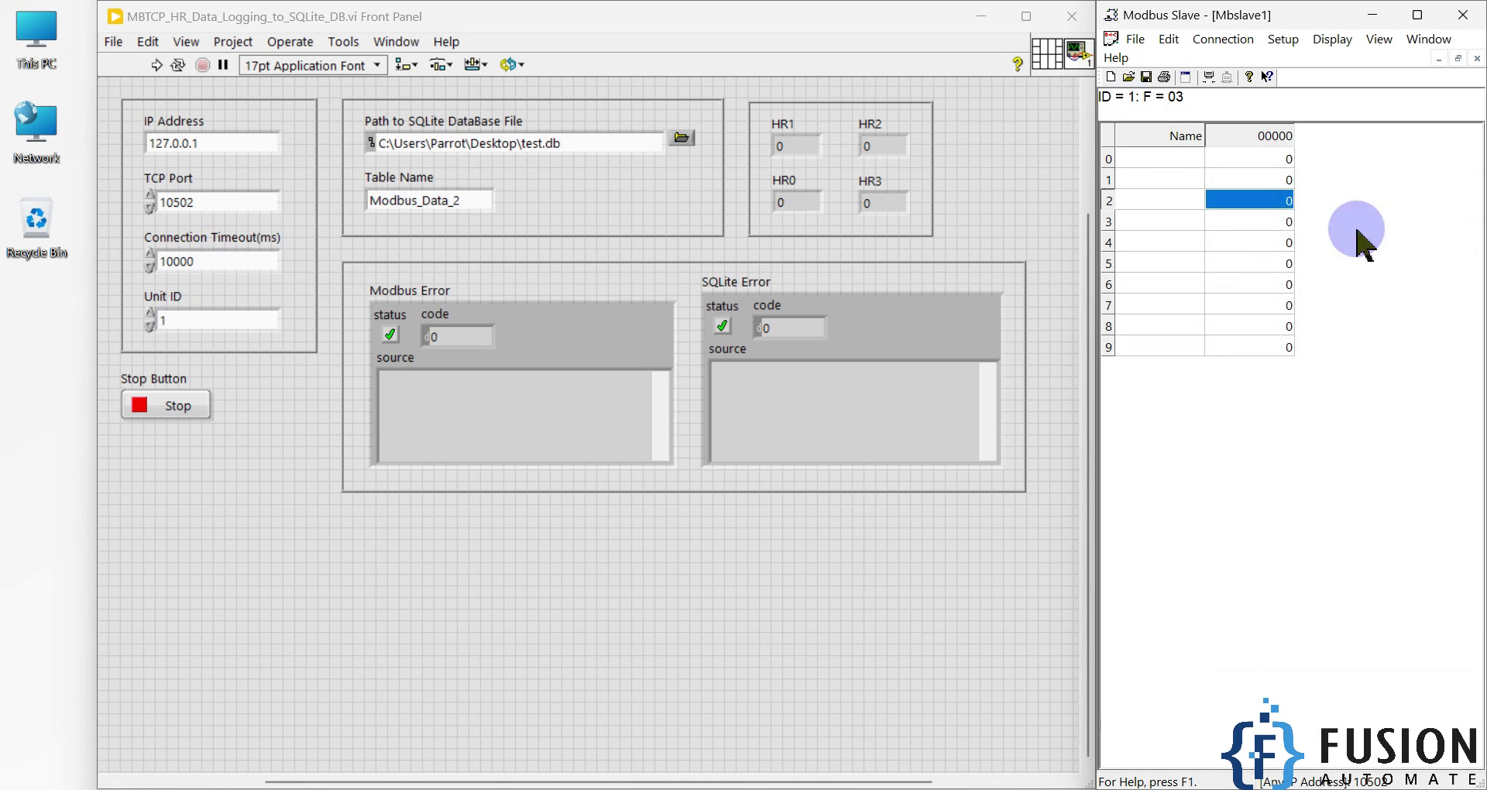
Make holding registers 0 and 1 auto-increment.
double_click(1256, 159)
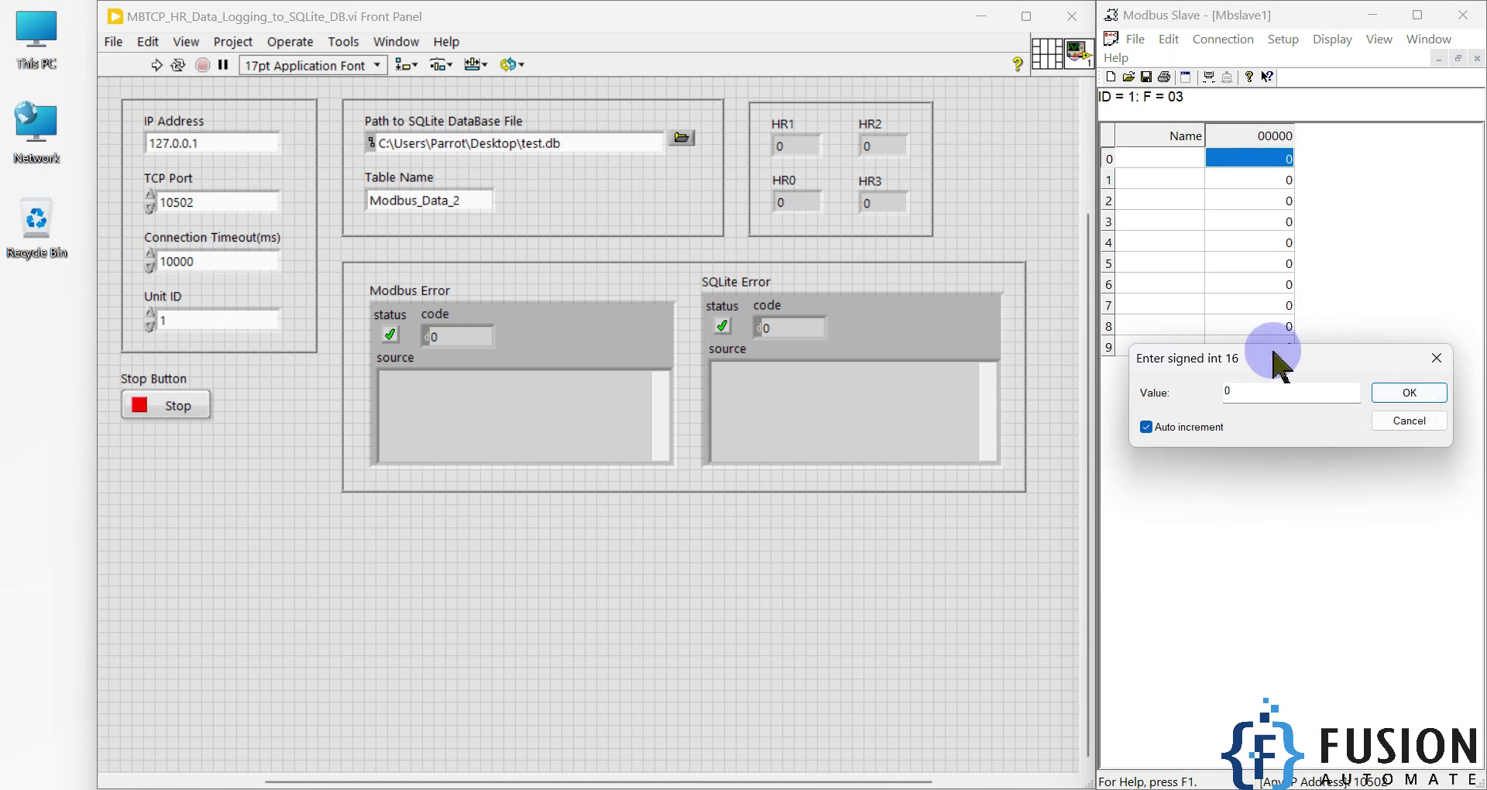
type("1")
left_click(1409, 392)
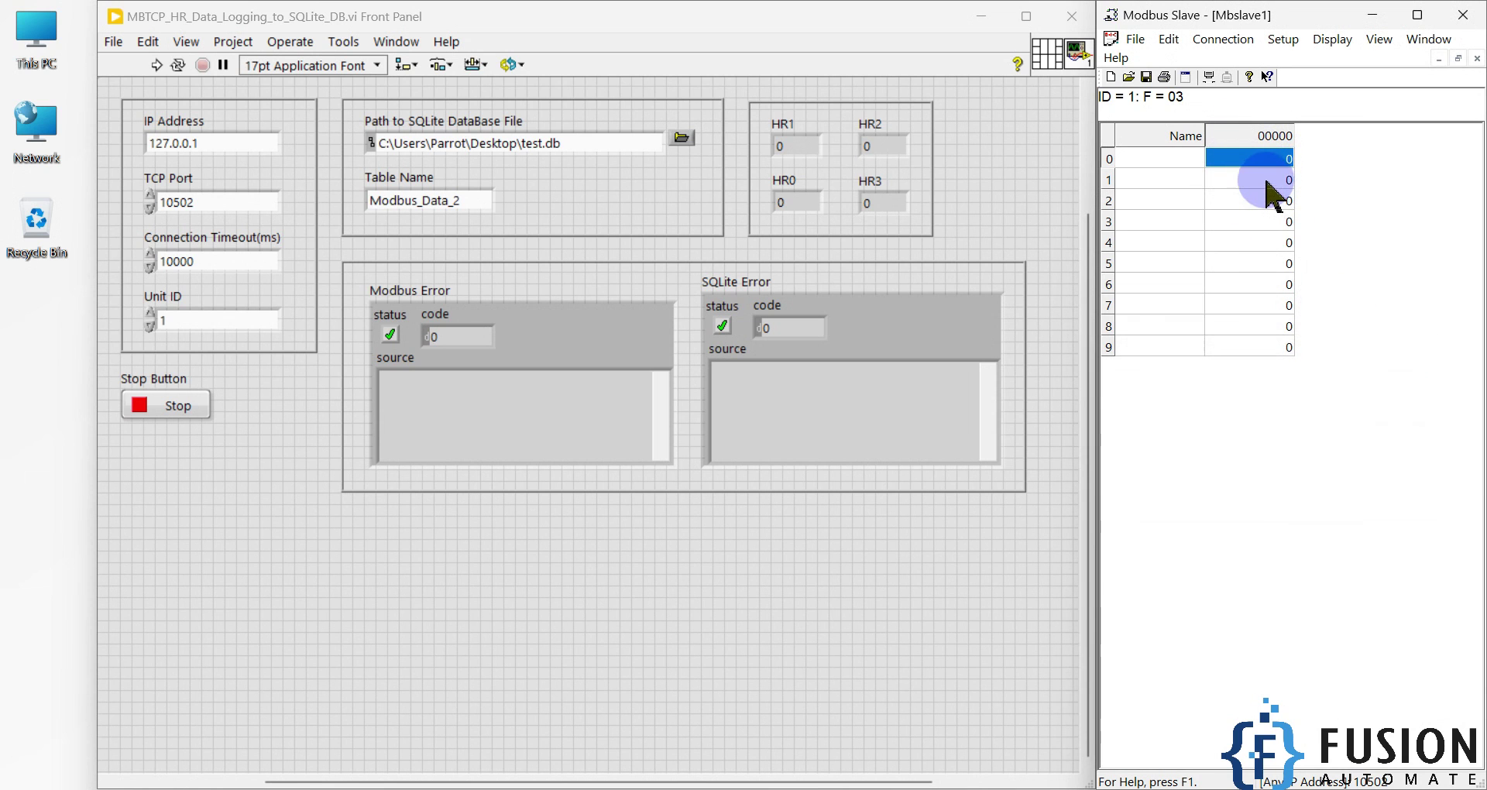
double_click(1262, 180)
left_click(1150, 424)
left_click(1401, 392)
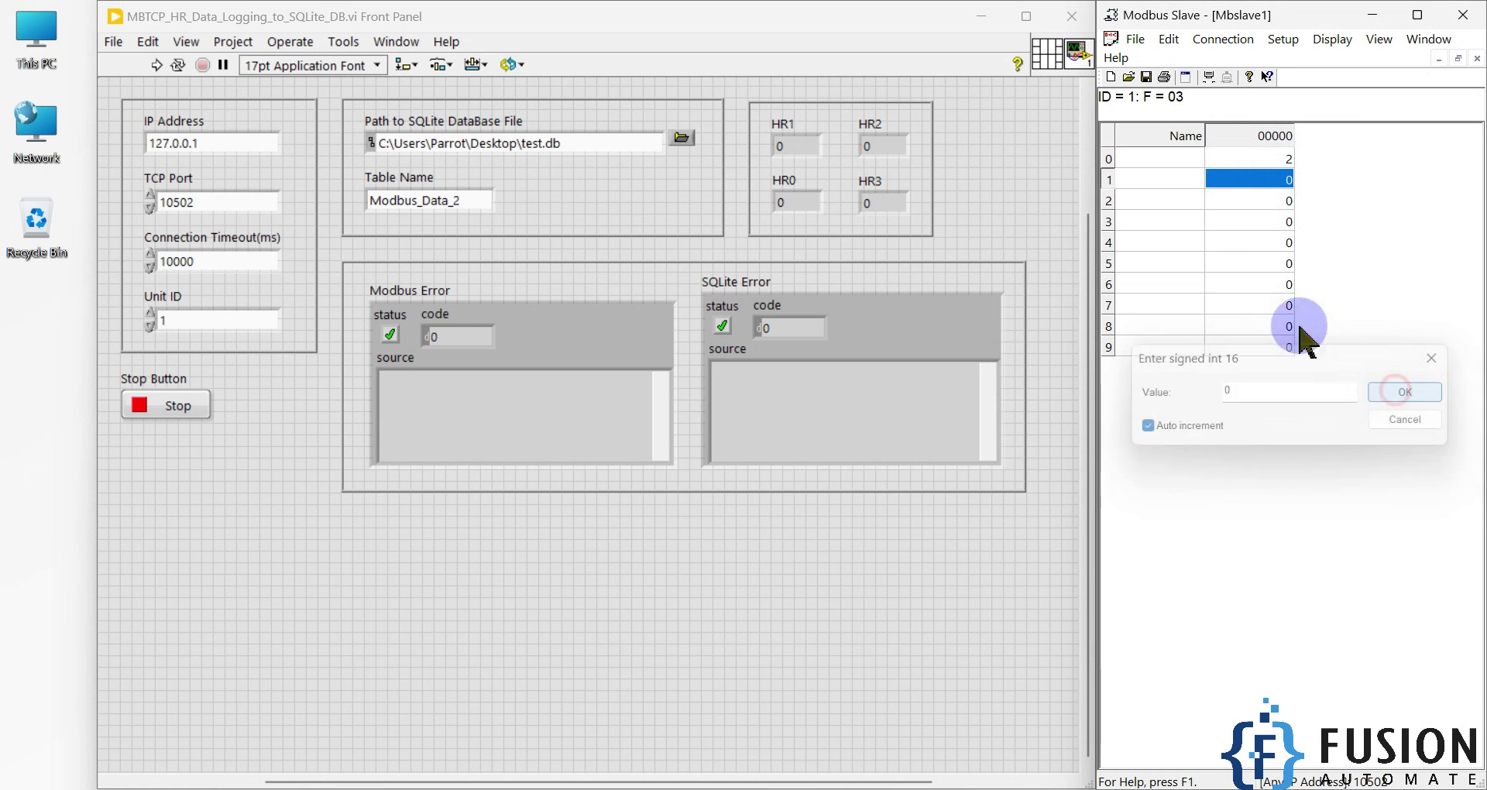
Turn on auto increment for registers 2 and 3, then select rows 0–3.
double_click(1276, 200)
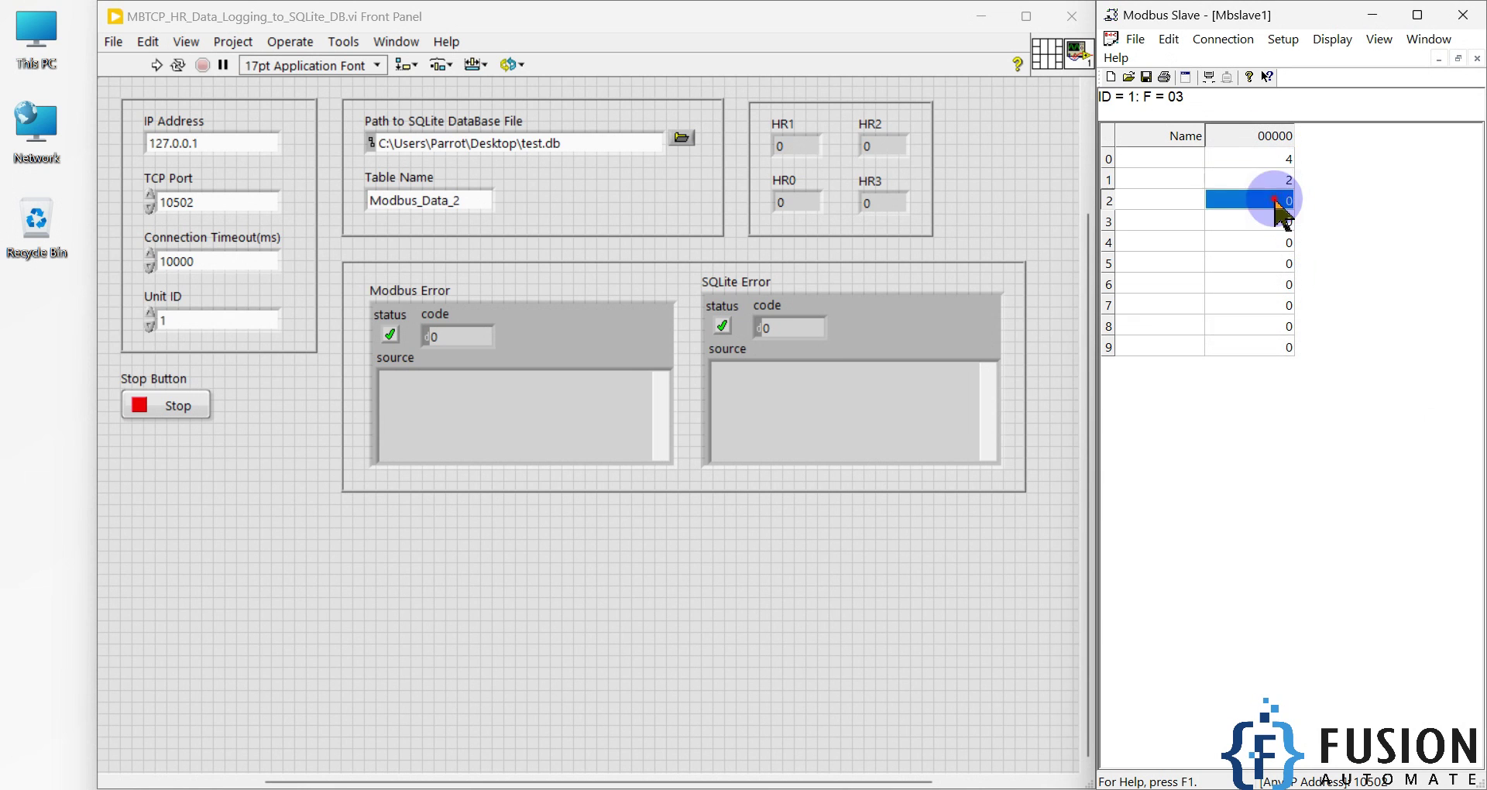
left_click(1193, 426)
left_click(1395, 399)
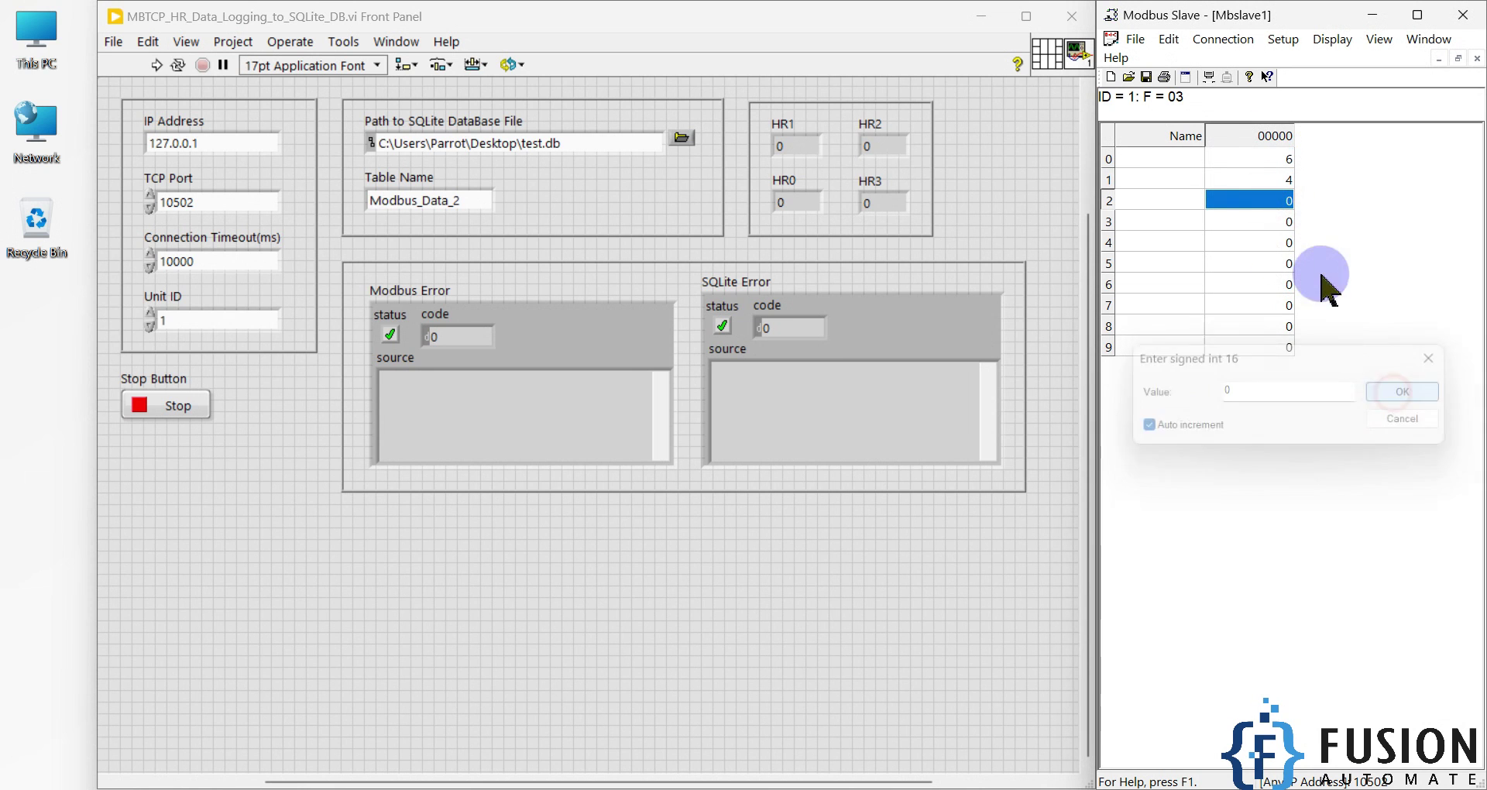
double_click(1278, 222)
left_click(1186, 428)
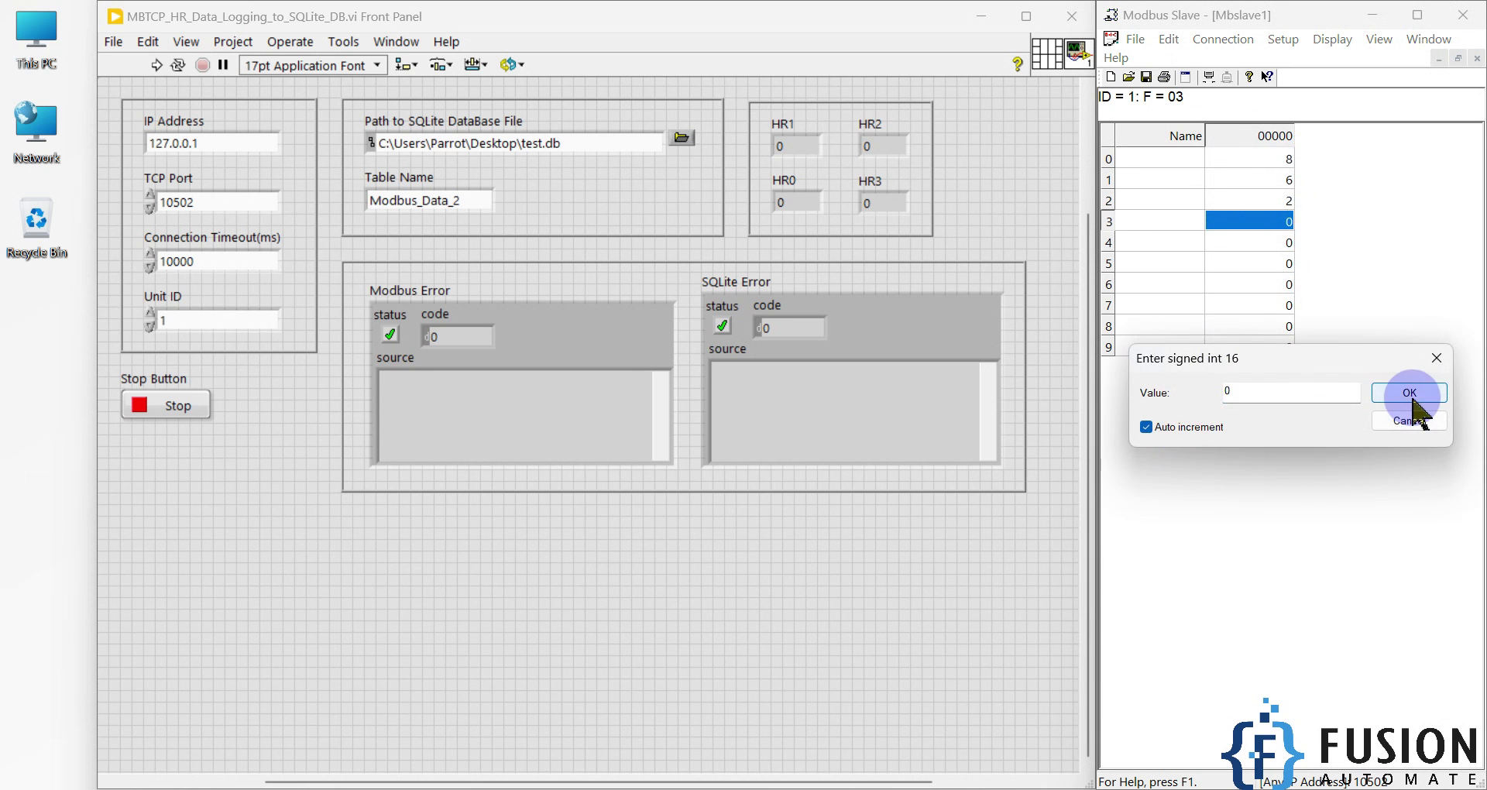
left_click(1405, 393)
left_click_drag(1274, 158, 1282, 224)
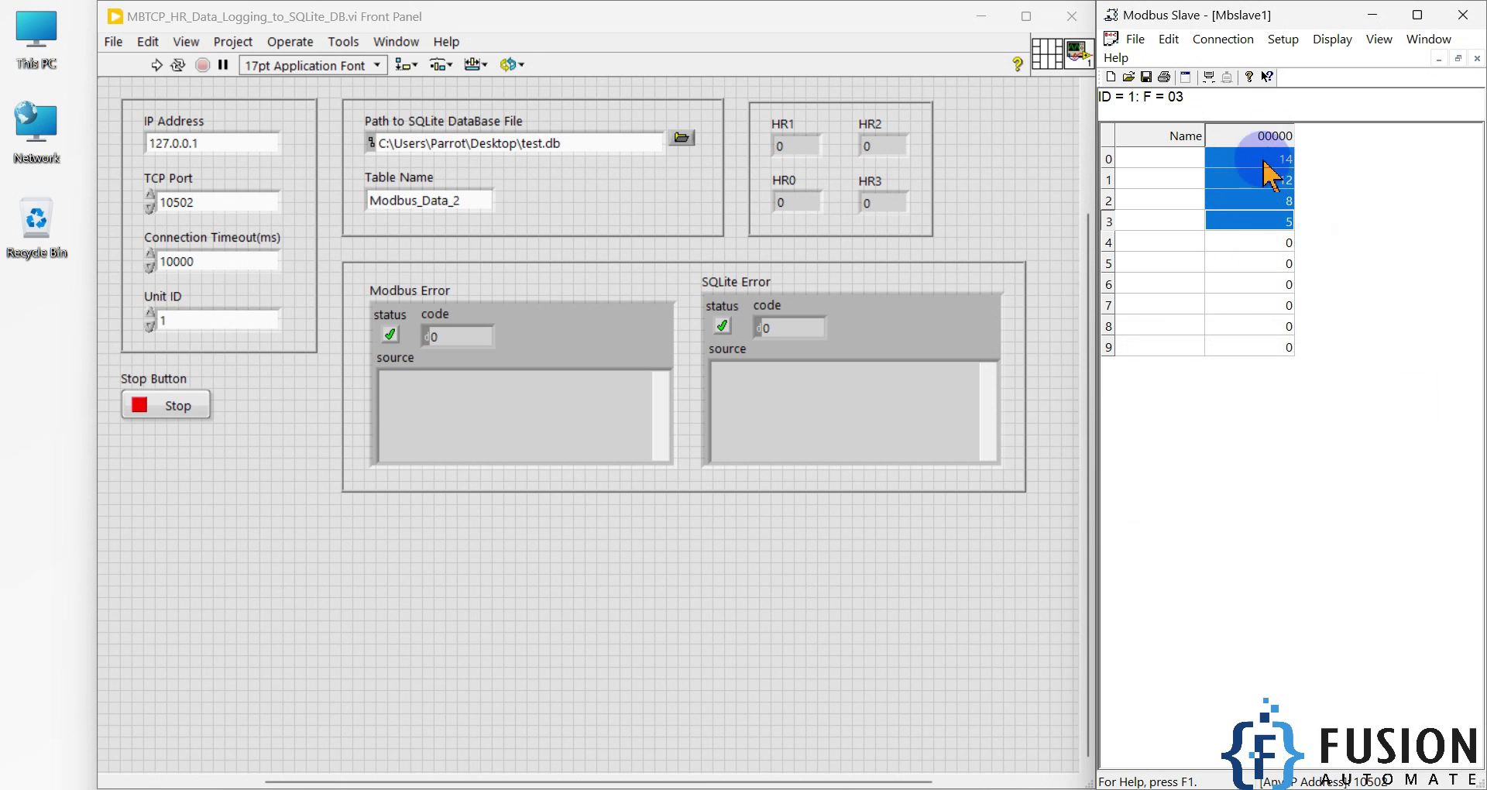
left_click(883, 577)
Browse from the Path to SQLite DataBase File control, opening the Desktop folder.
left_click(638, 362)
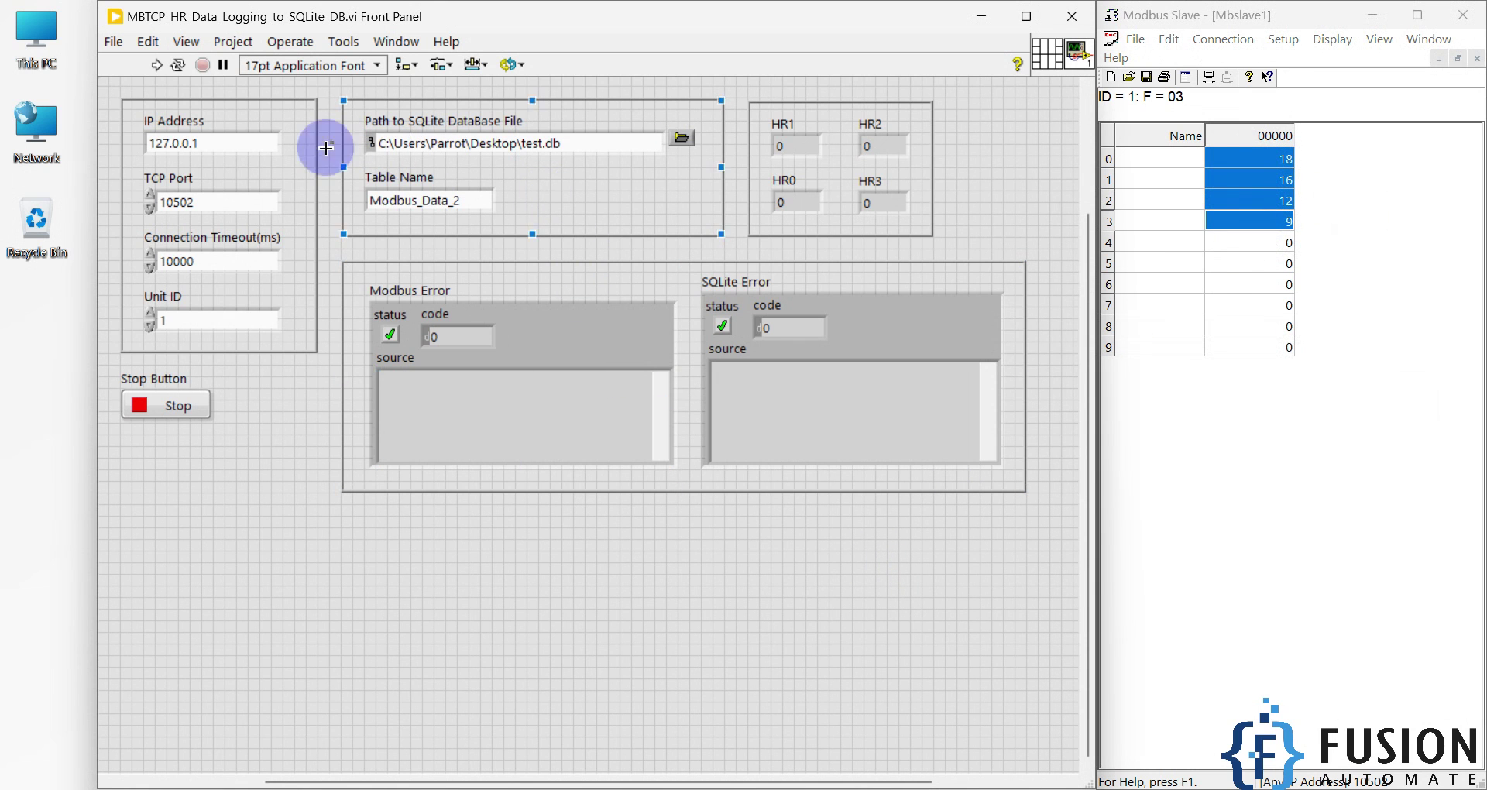
left_click(198, 237)
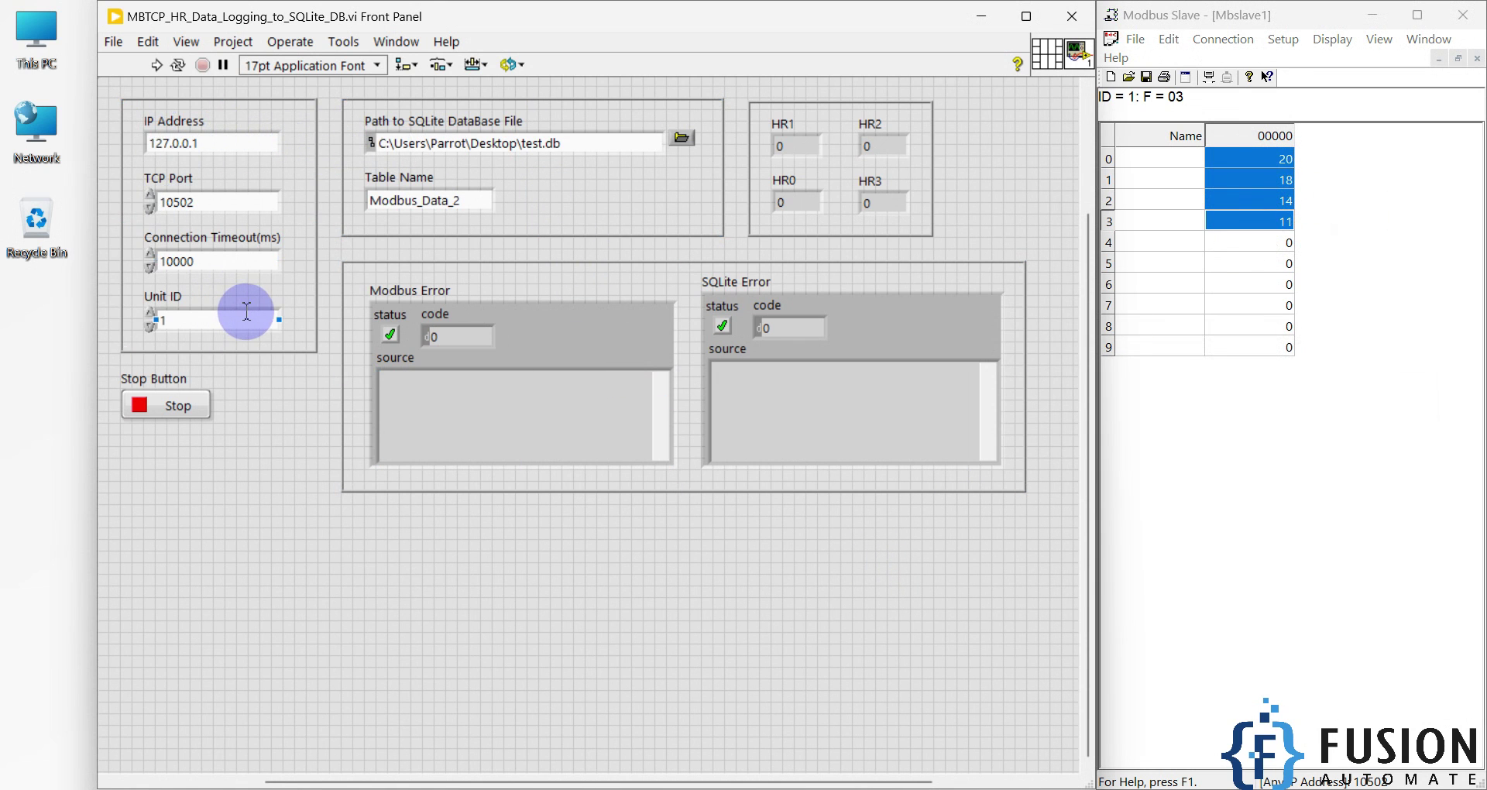
left_click(391, 143)
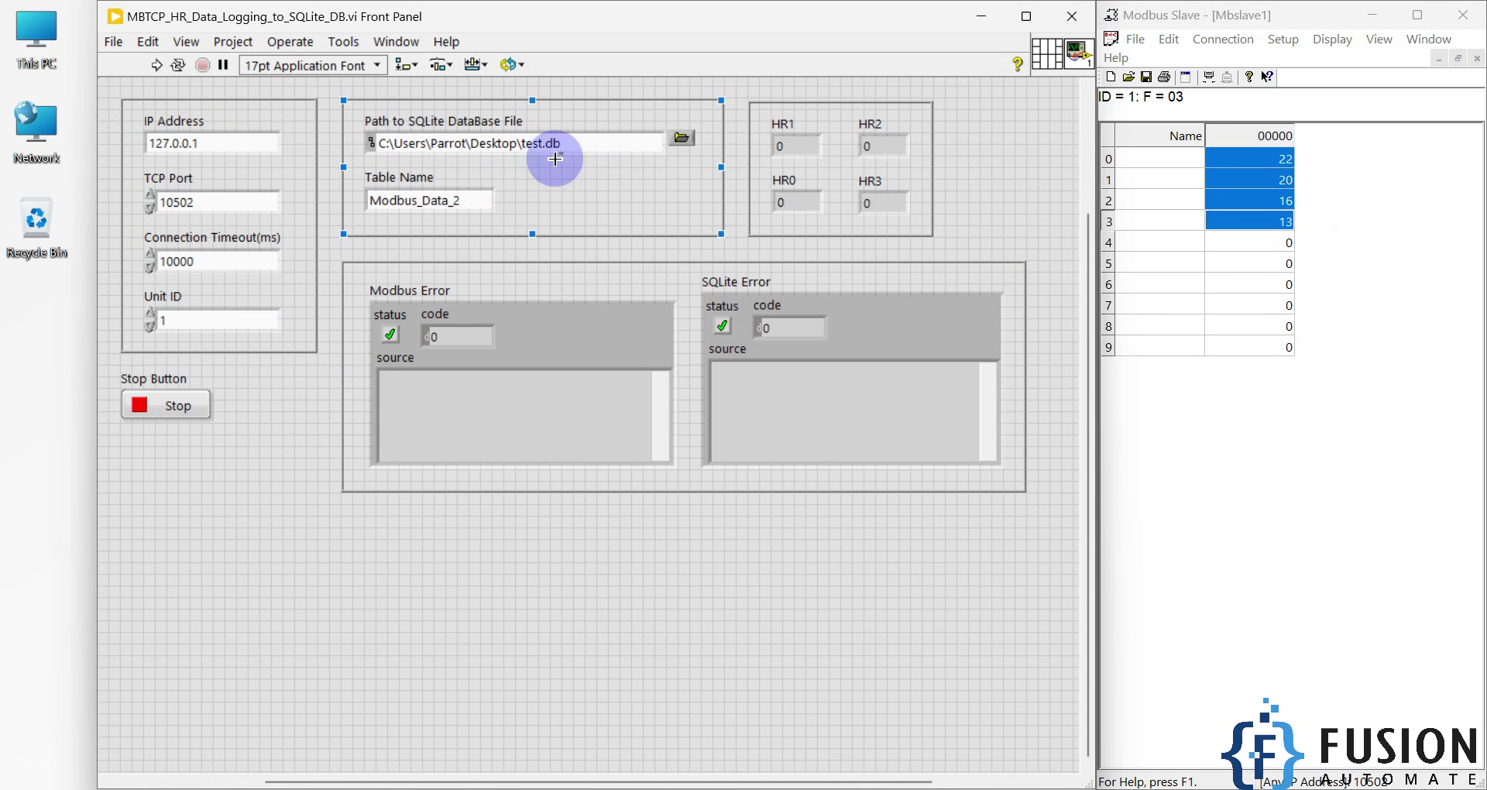
left_click(579, 194)
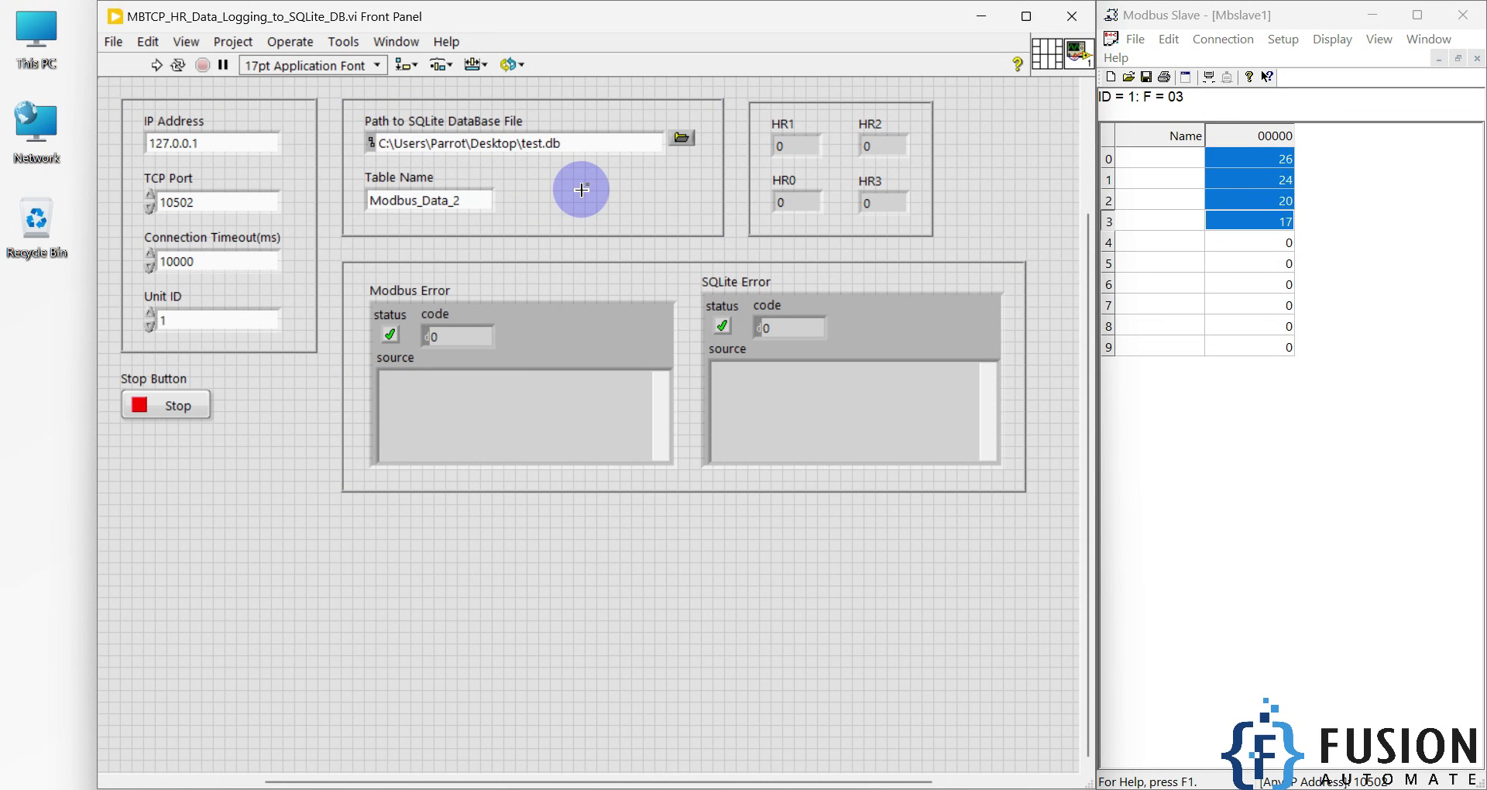
left_click(375, 140)
left_click(677, 139)
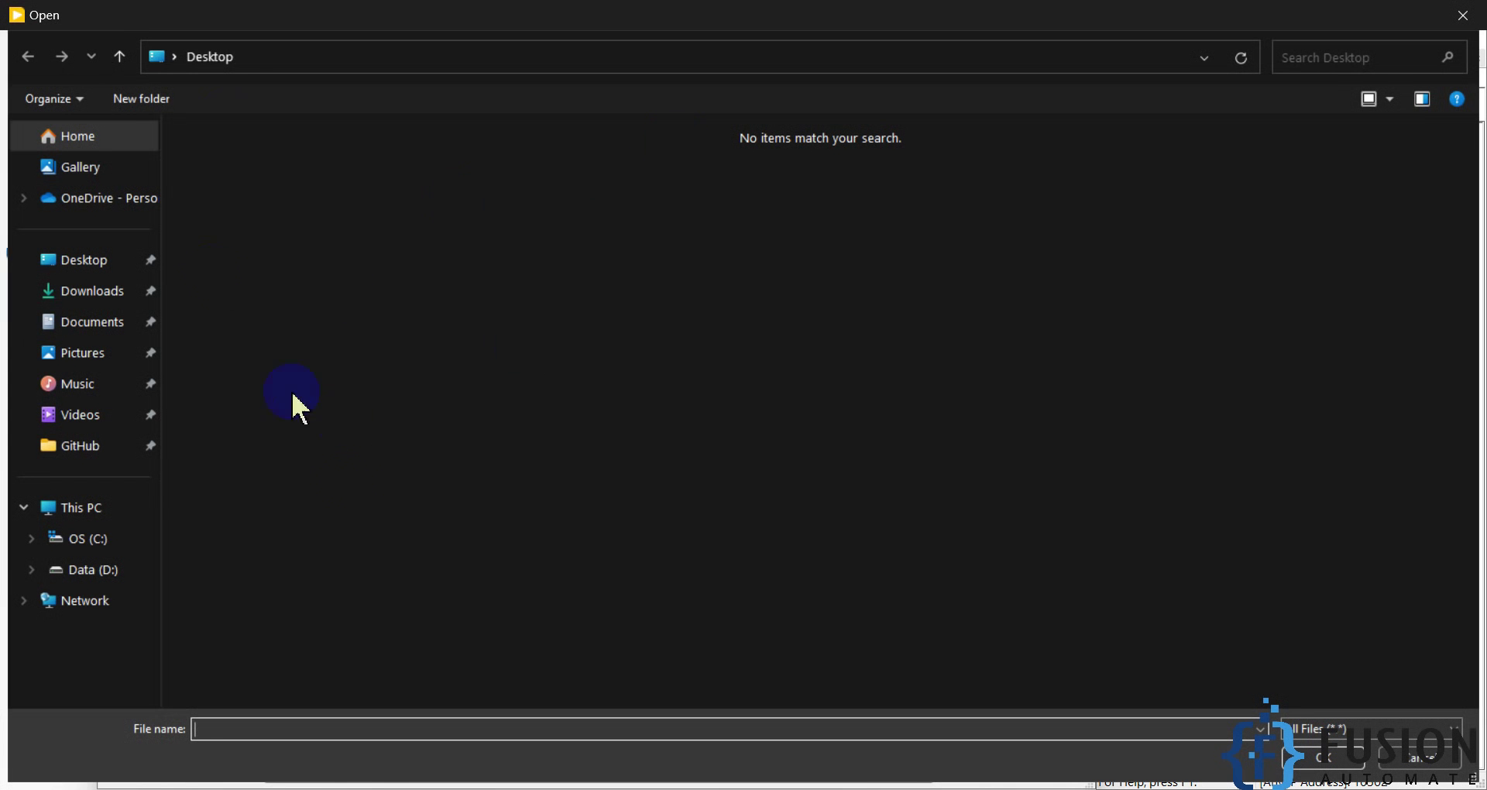
Cancel the file dialog, keep the test.db path, and rename the table Modbus_Data_2 to Modbus_Data_1.
left_click(1464, 17)
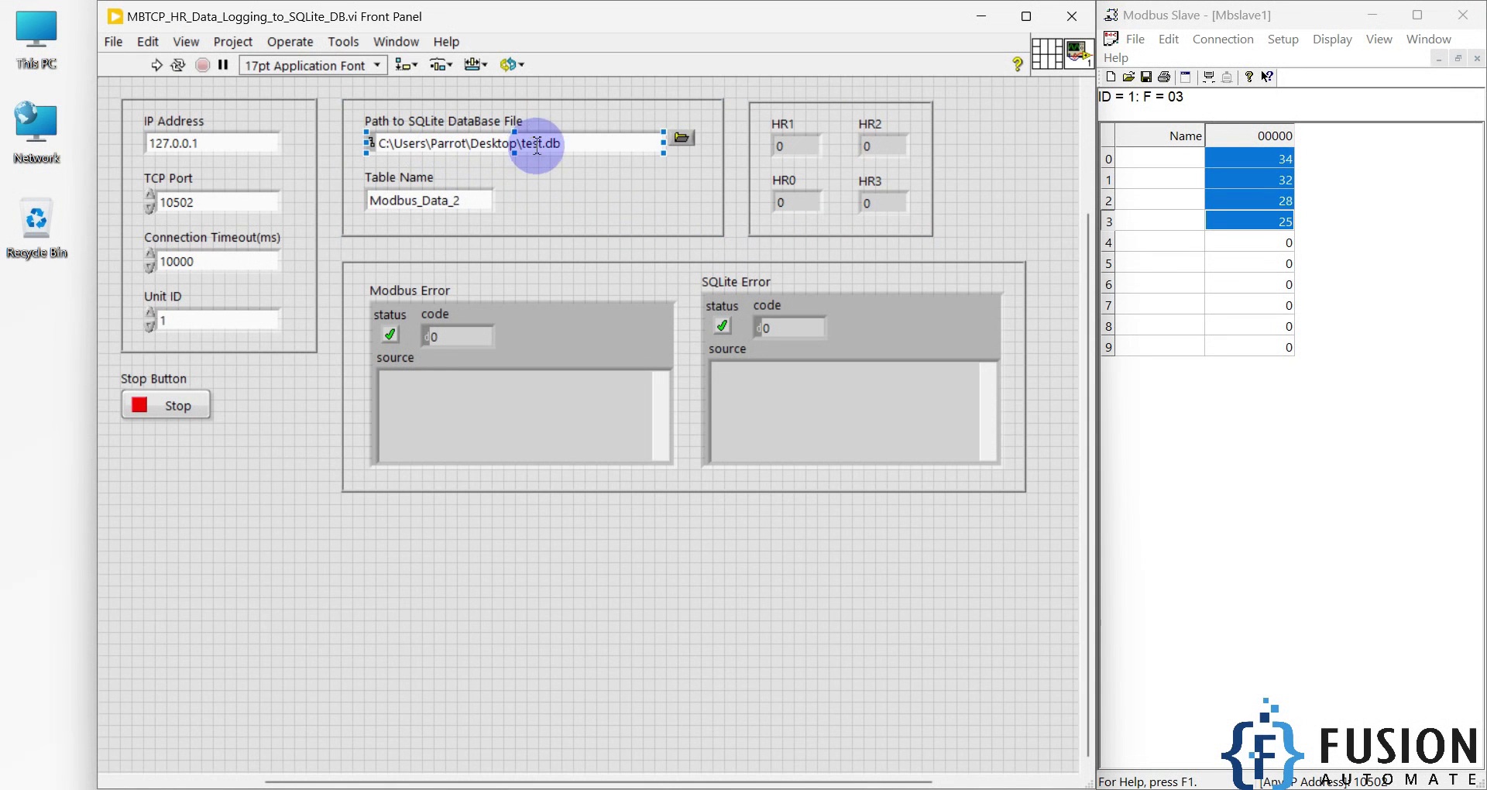
left_click_drag(564, 144, 523, 143)
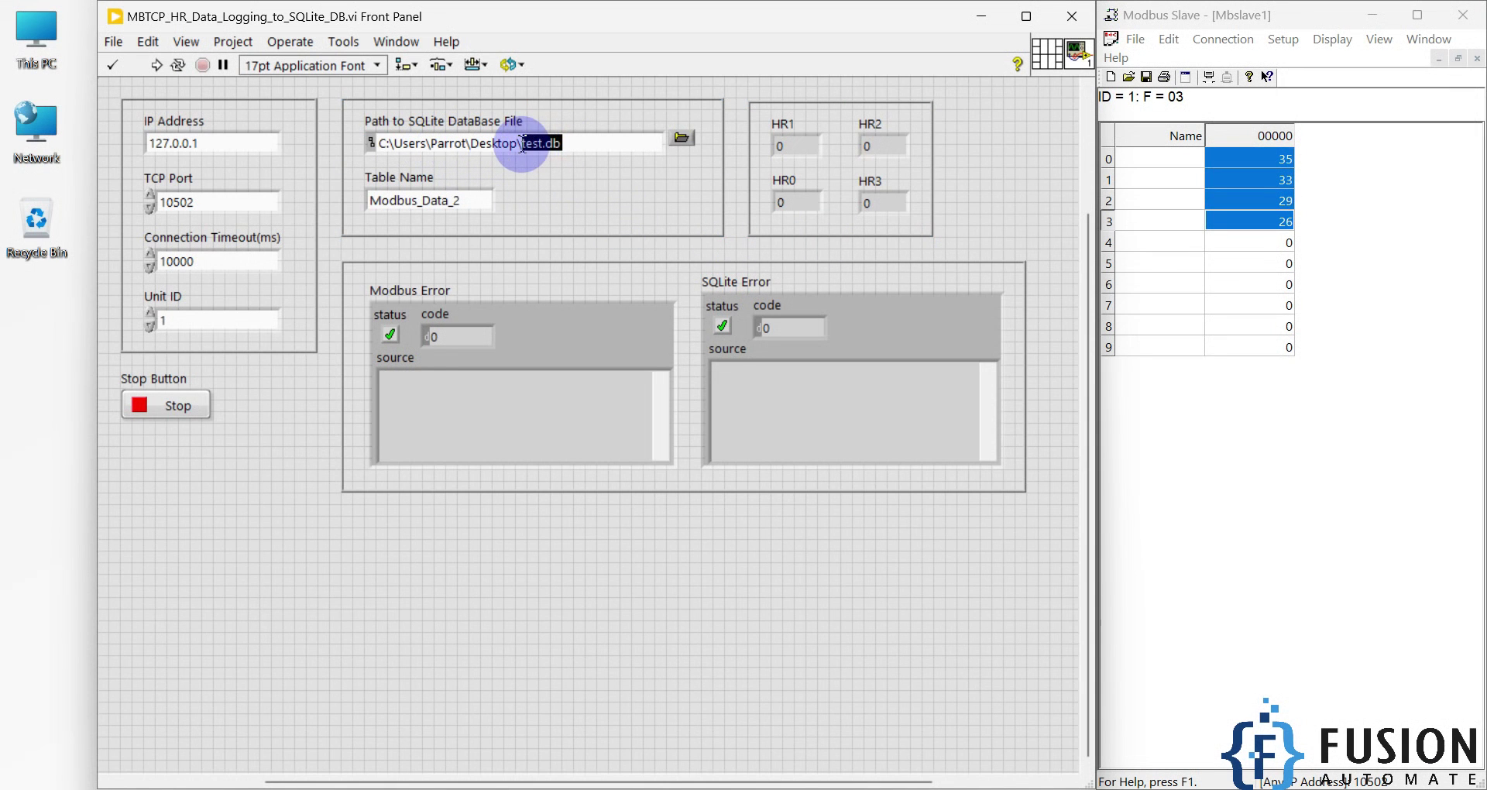
left_click(573, 202)
left_click(401, 195)
left_click(471, 200)
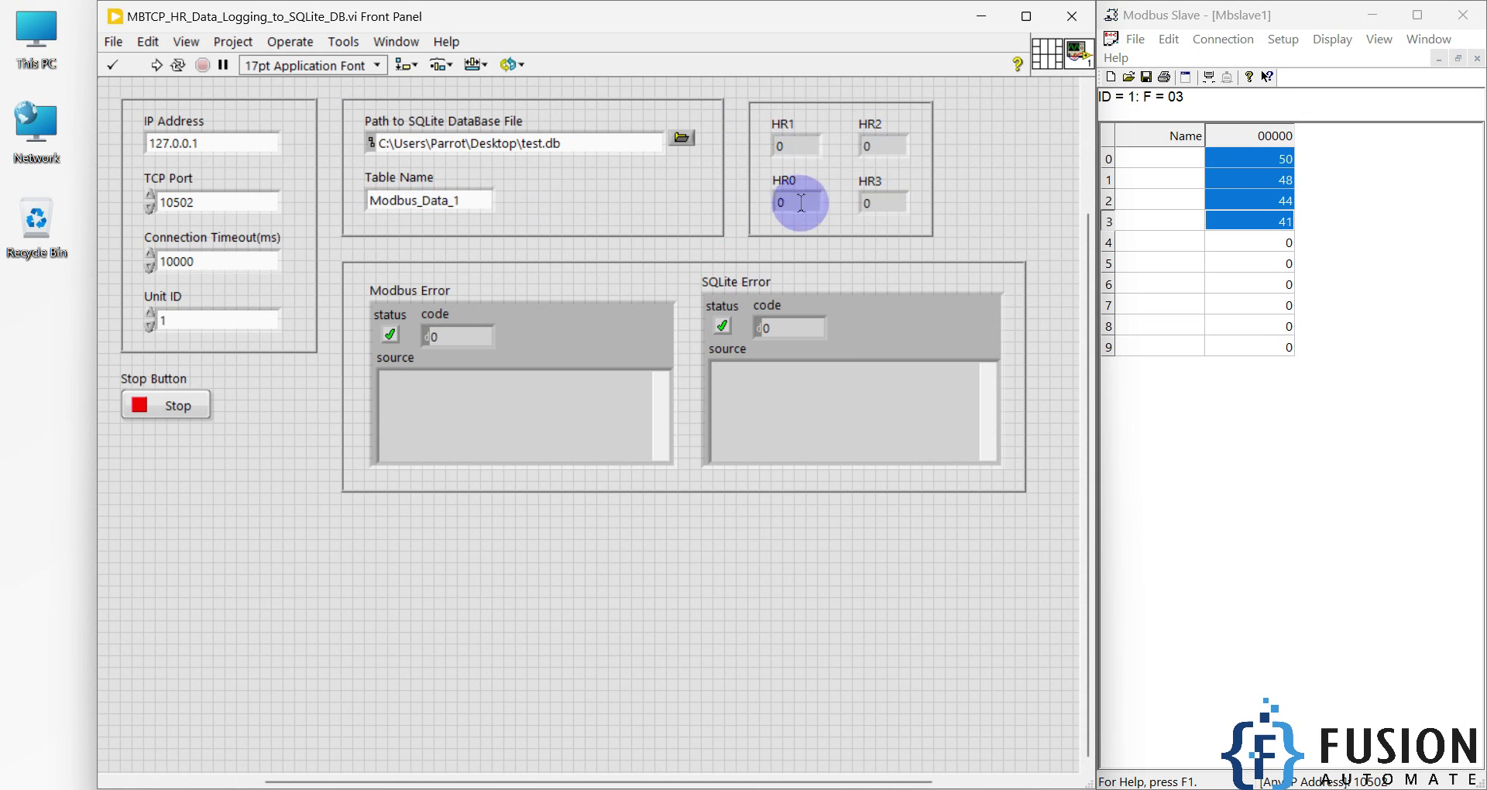
left_click(1271, 242)
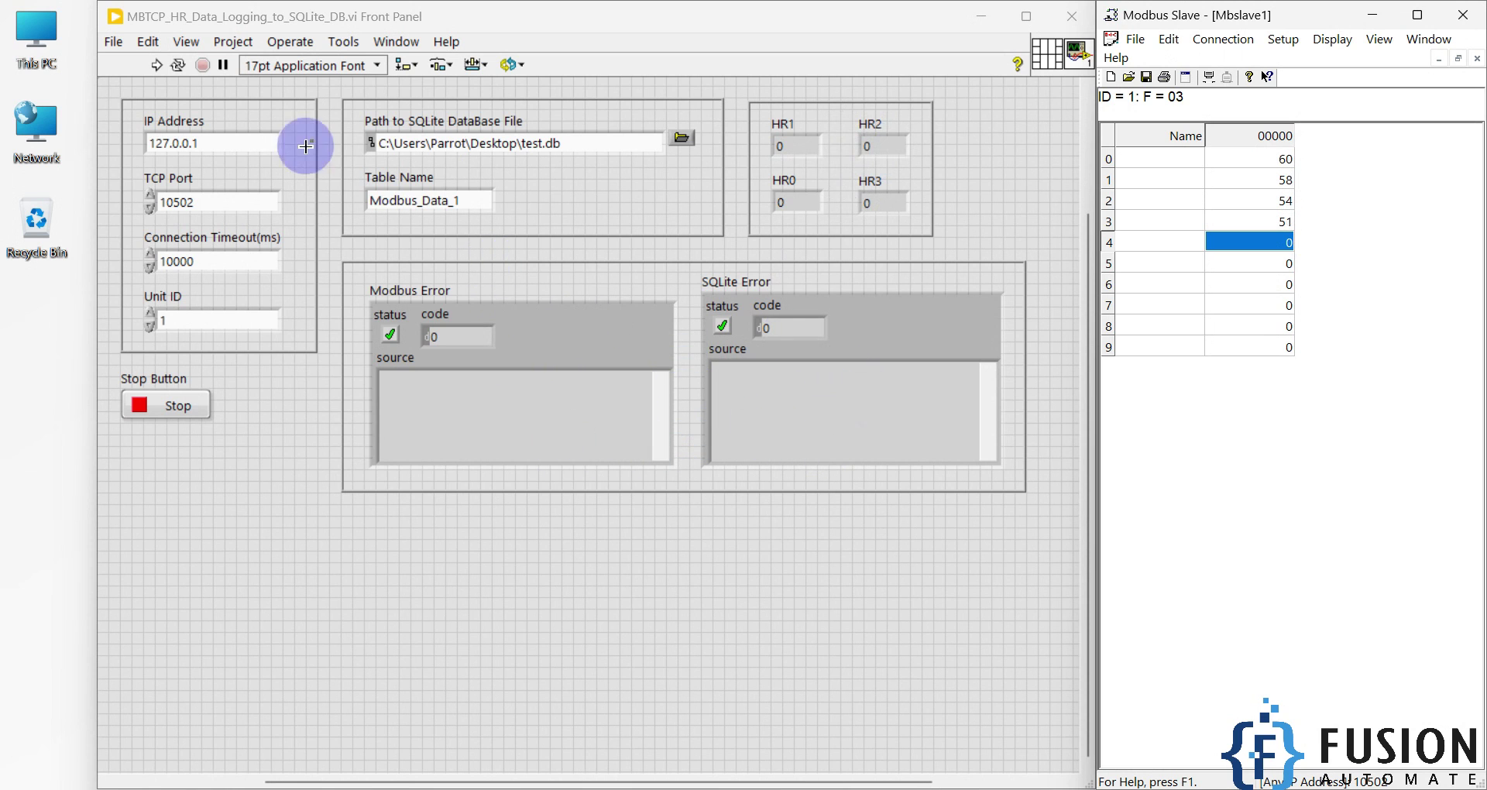
Run the VI so HR0–HR3 read live values (85, 83, 79, 76) without errors.
left_click(158, 65)
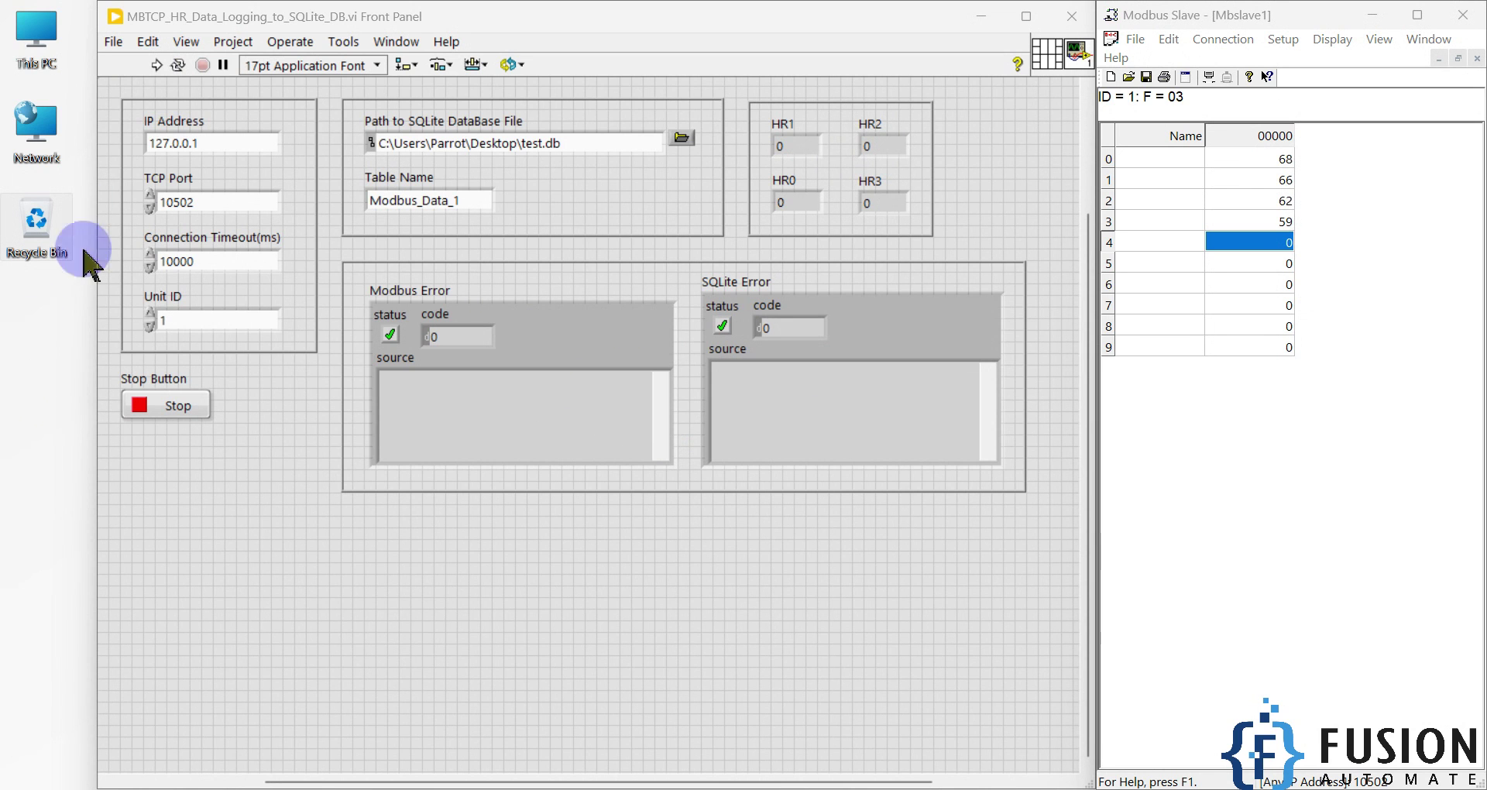
left_click(158, 65)
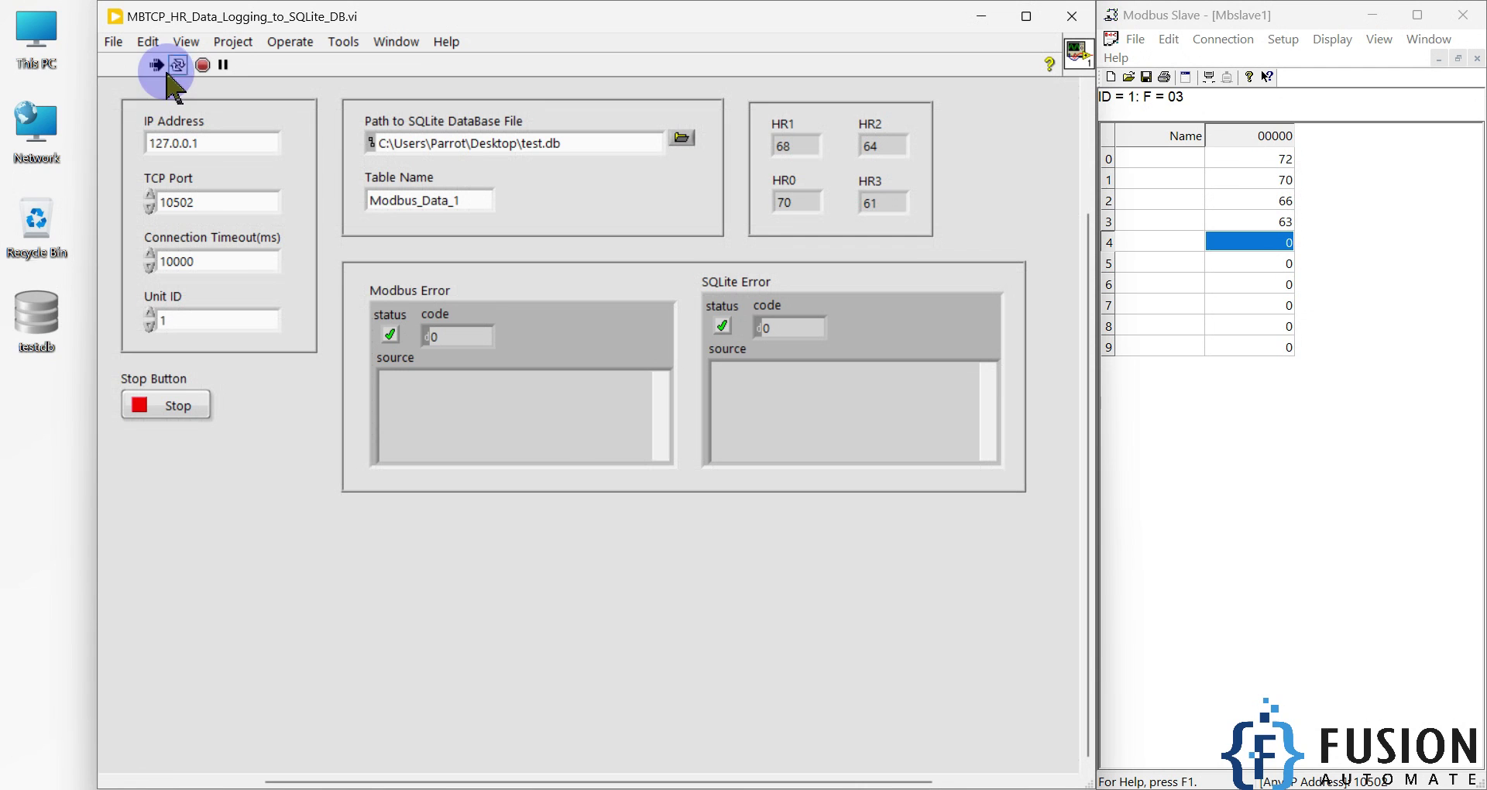
left_click(35, 329)
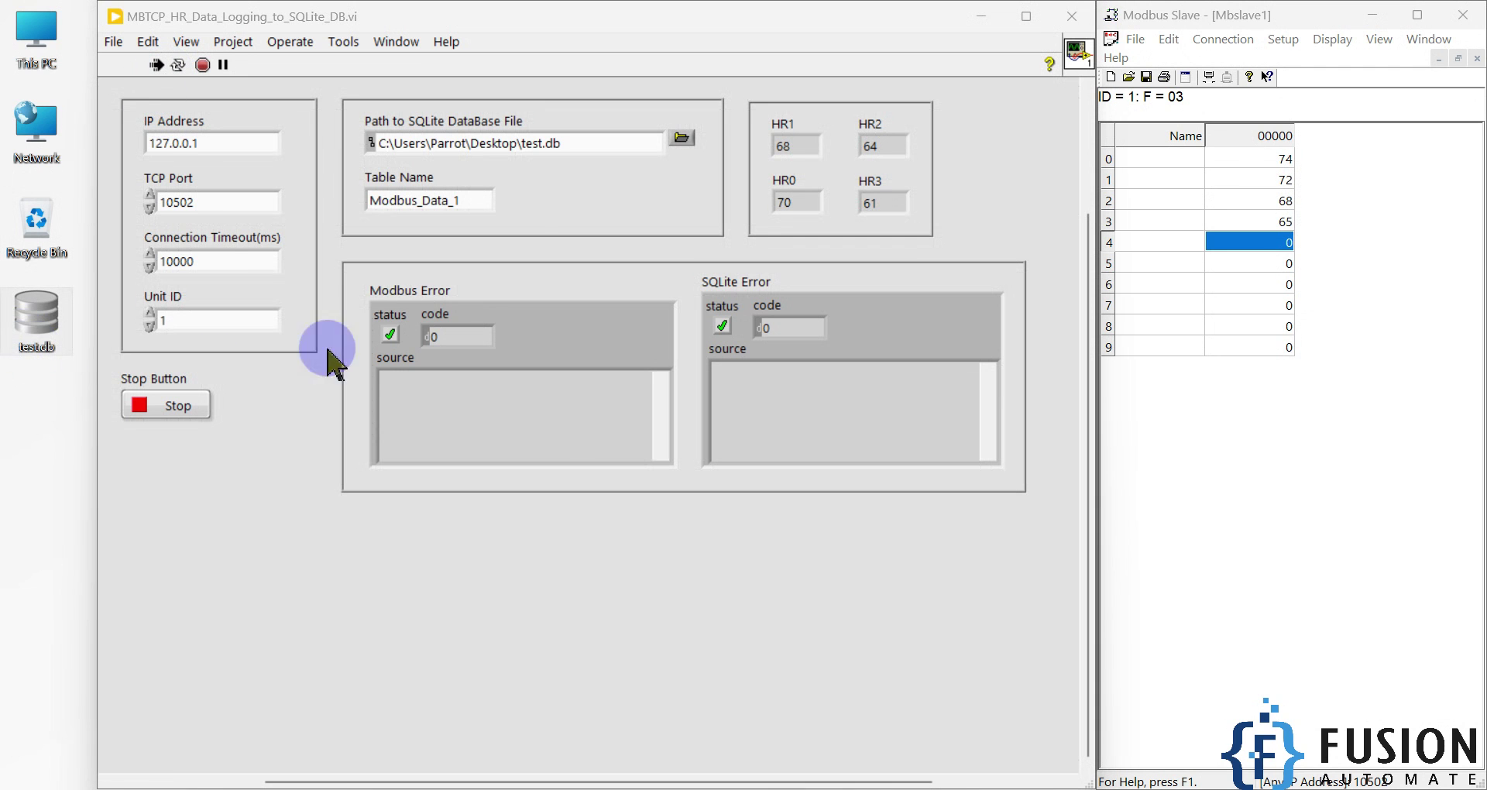
left_click(573, 143)
double_click(524, 147)
left_click(546, 177)
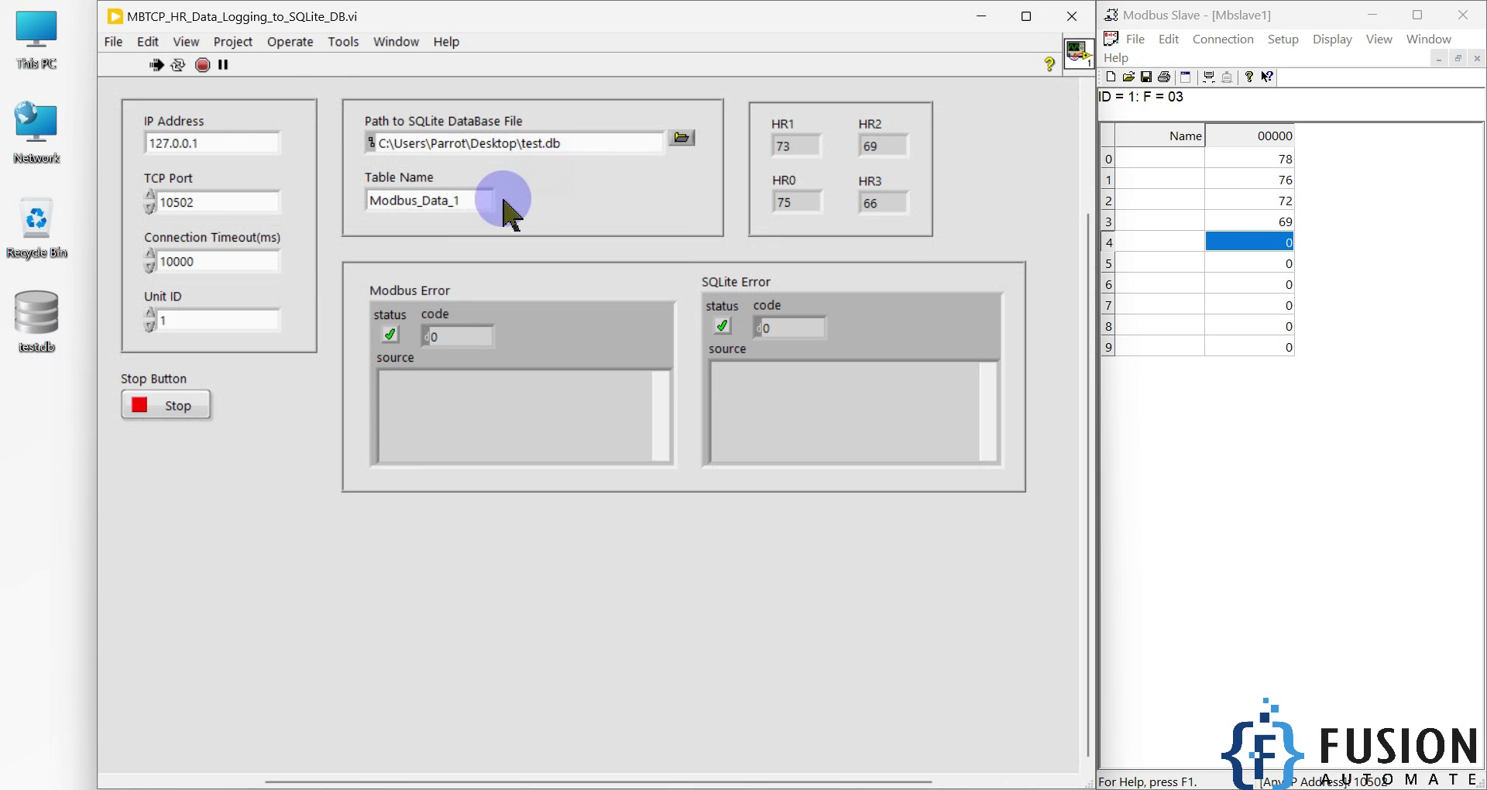
Open the newly created test.db from the desktop in DB Browser for SQLite.
left_click(43, 397)
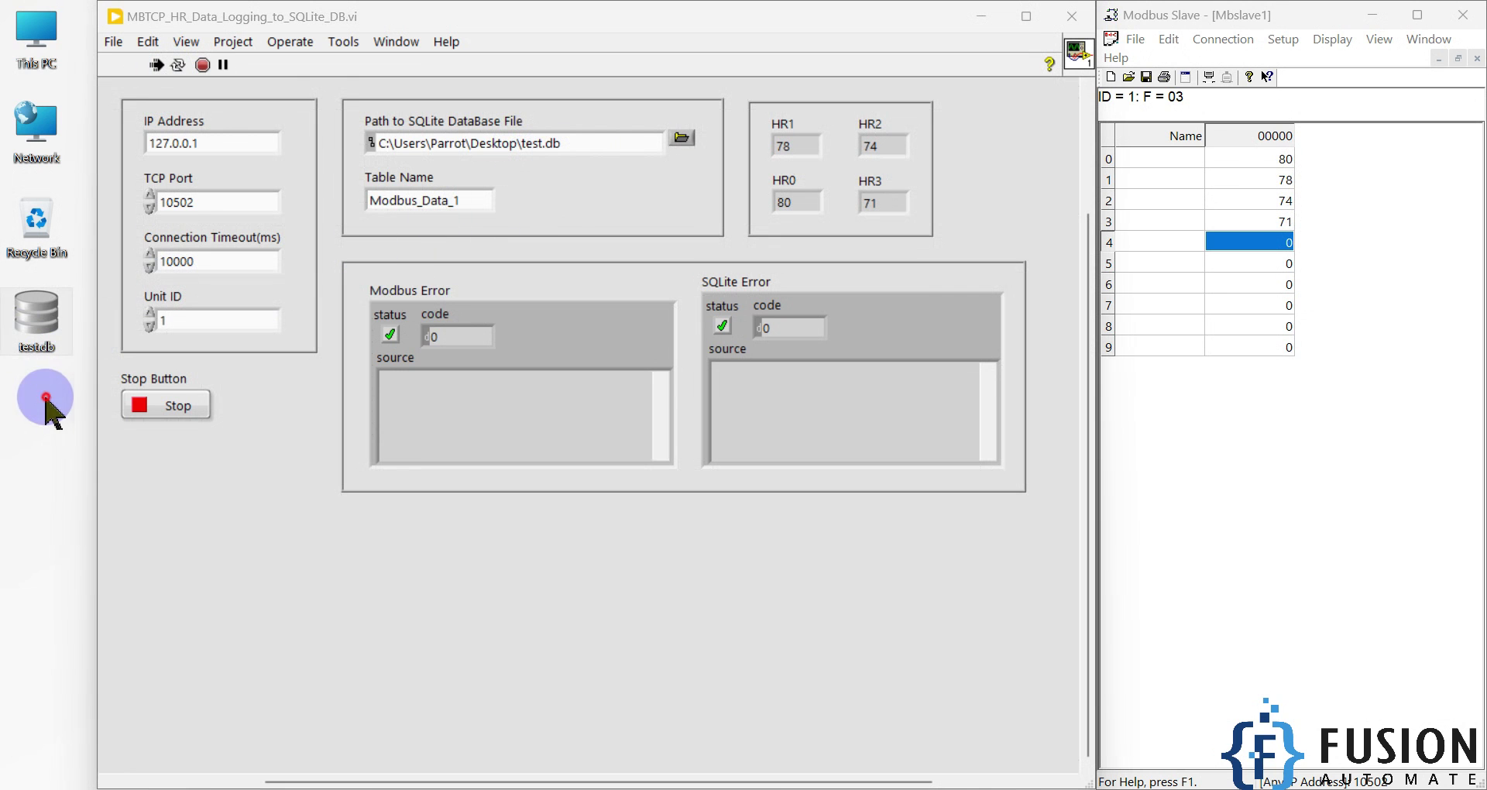
left_click_drag(42, 377, 22, 321)
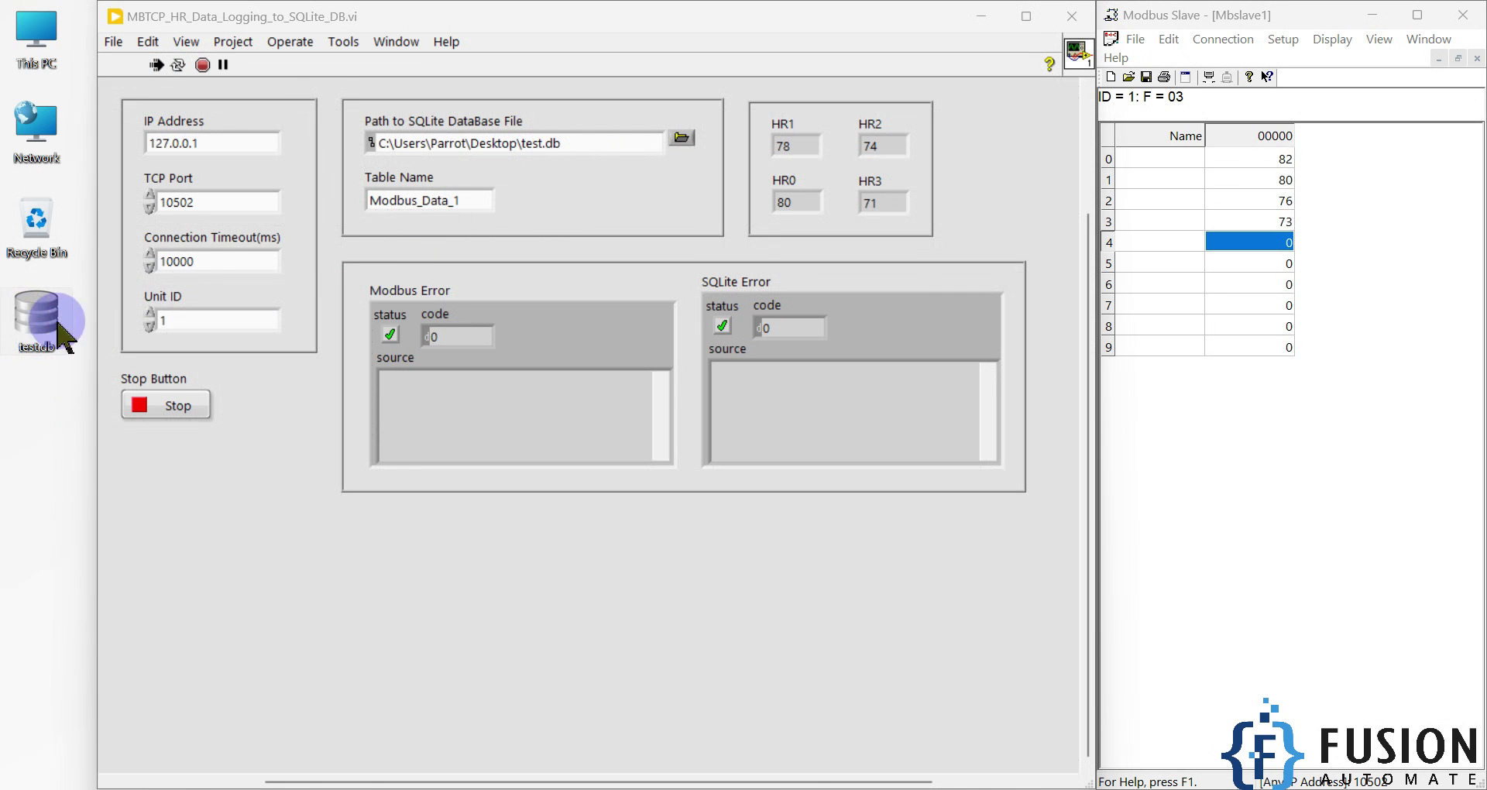
left_click_drag(472, 199, 333, 207)
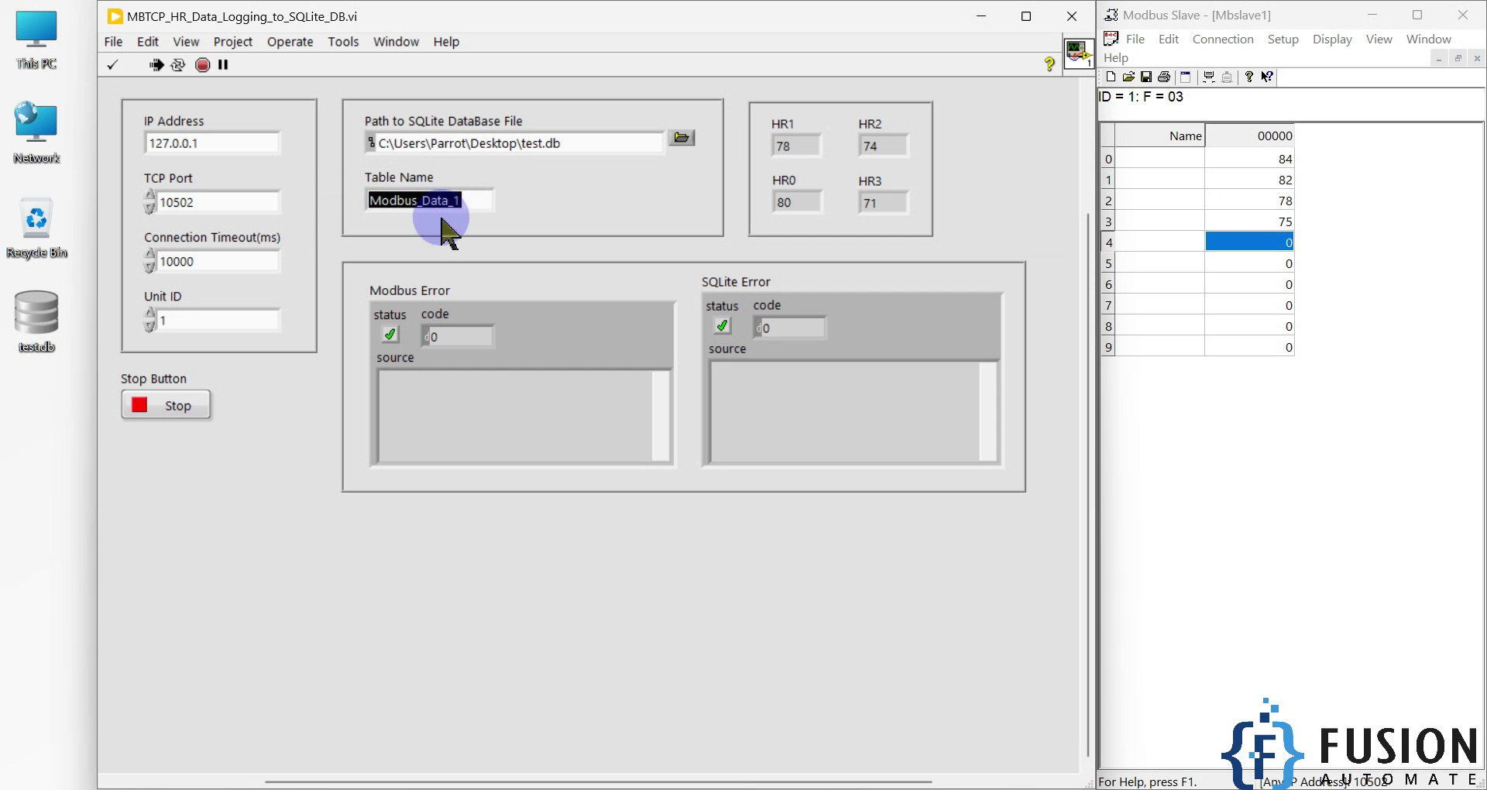
left_click(37, 329)
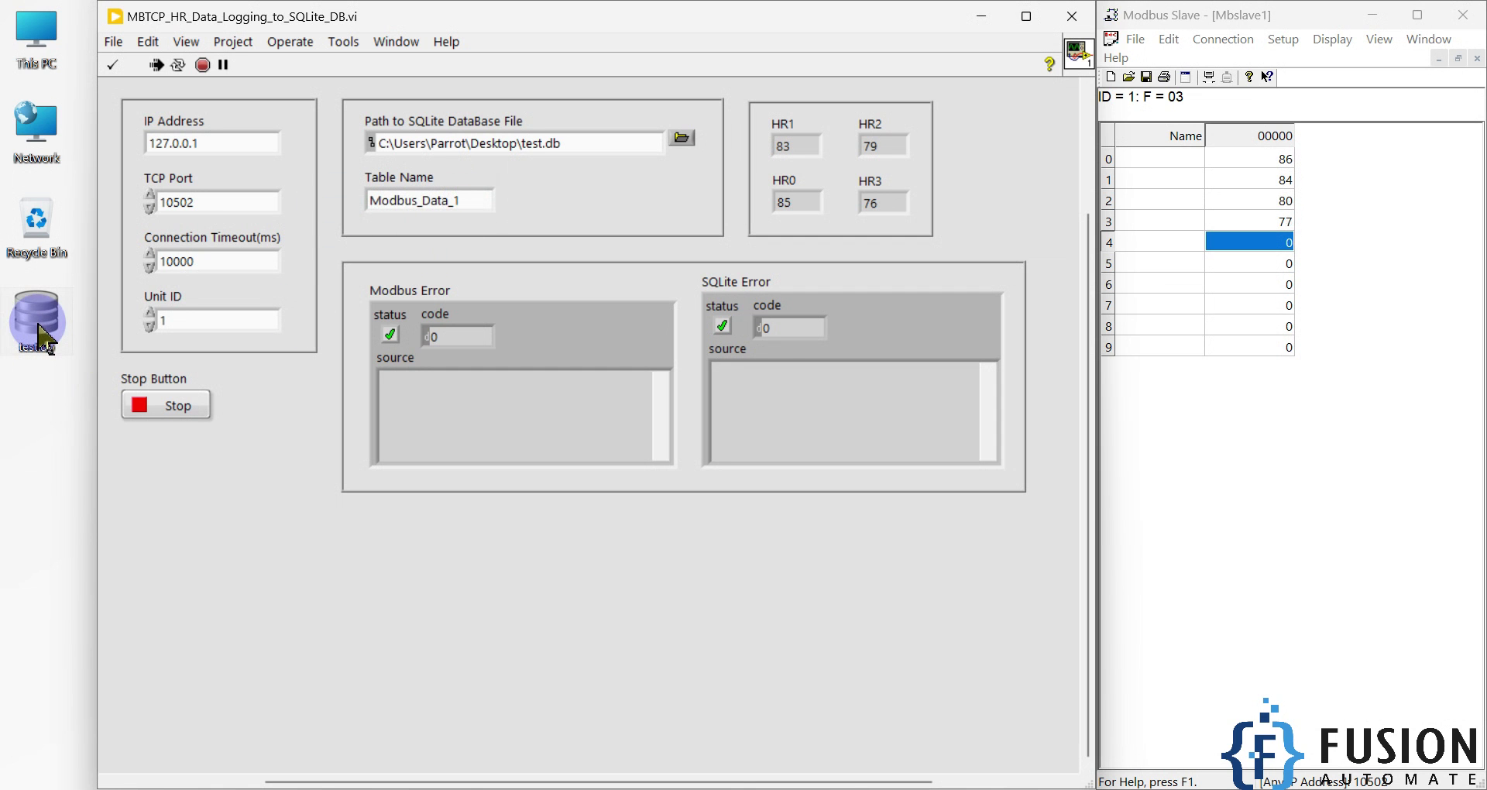
double_click(41, 334)
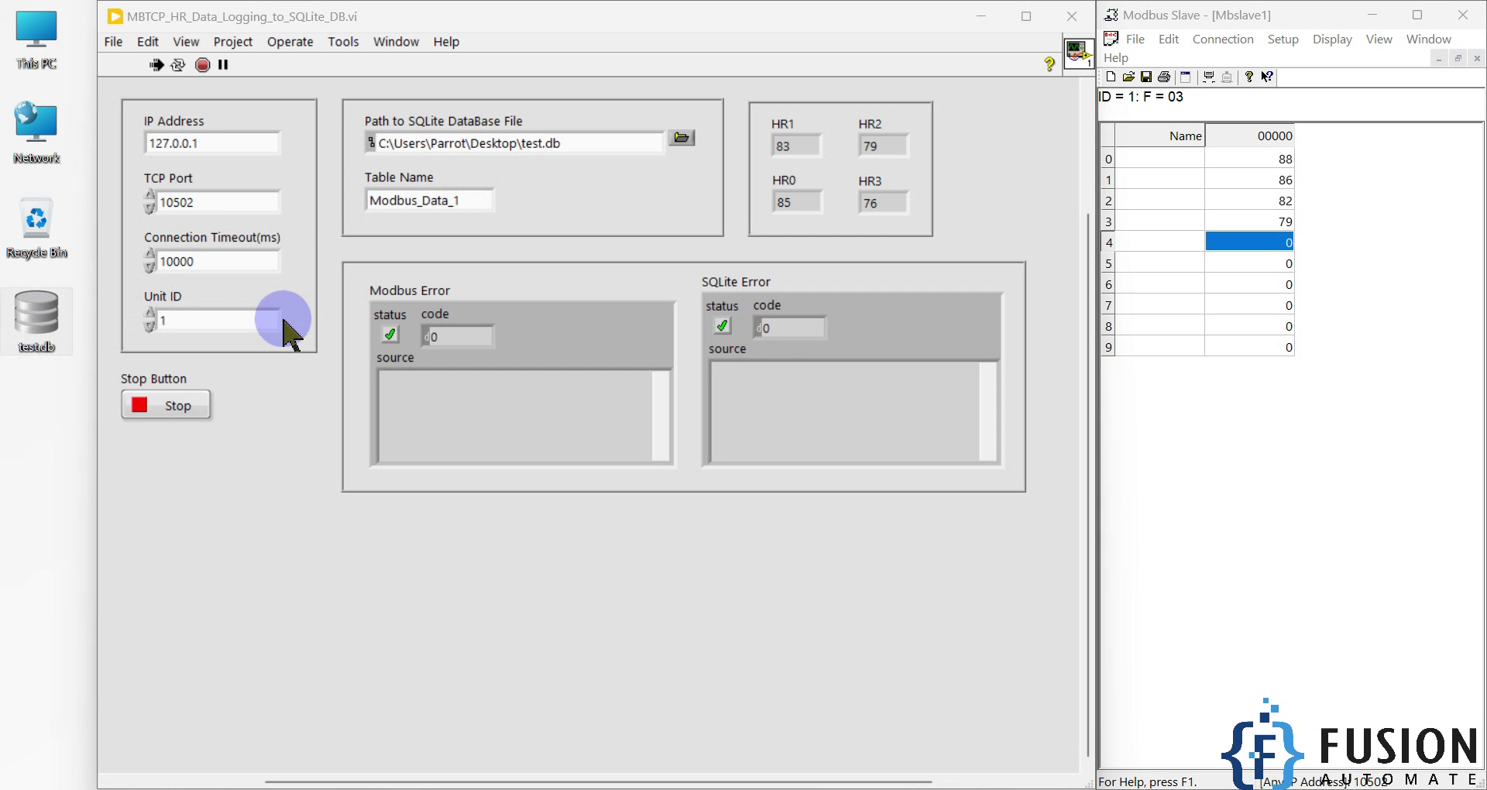
Inspect Modbus_Data_1's TimeStamp and HR0–HR3 fields, then browse its 7 logged rows.
left_click(858, 193)
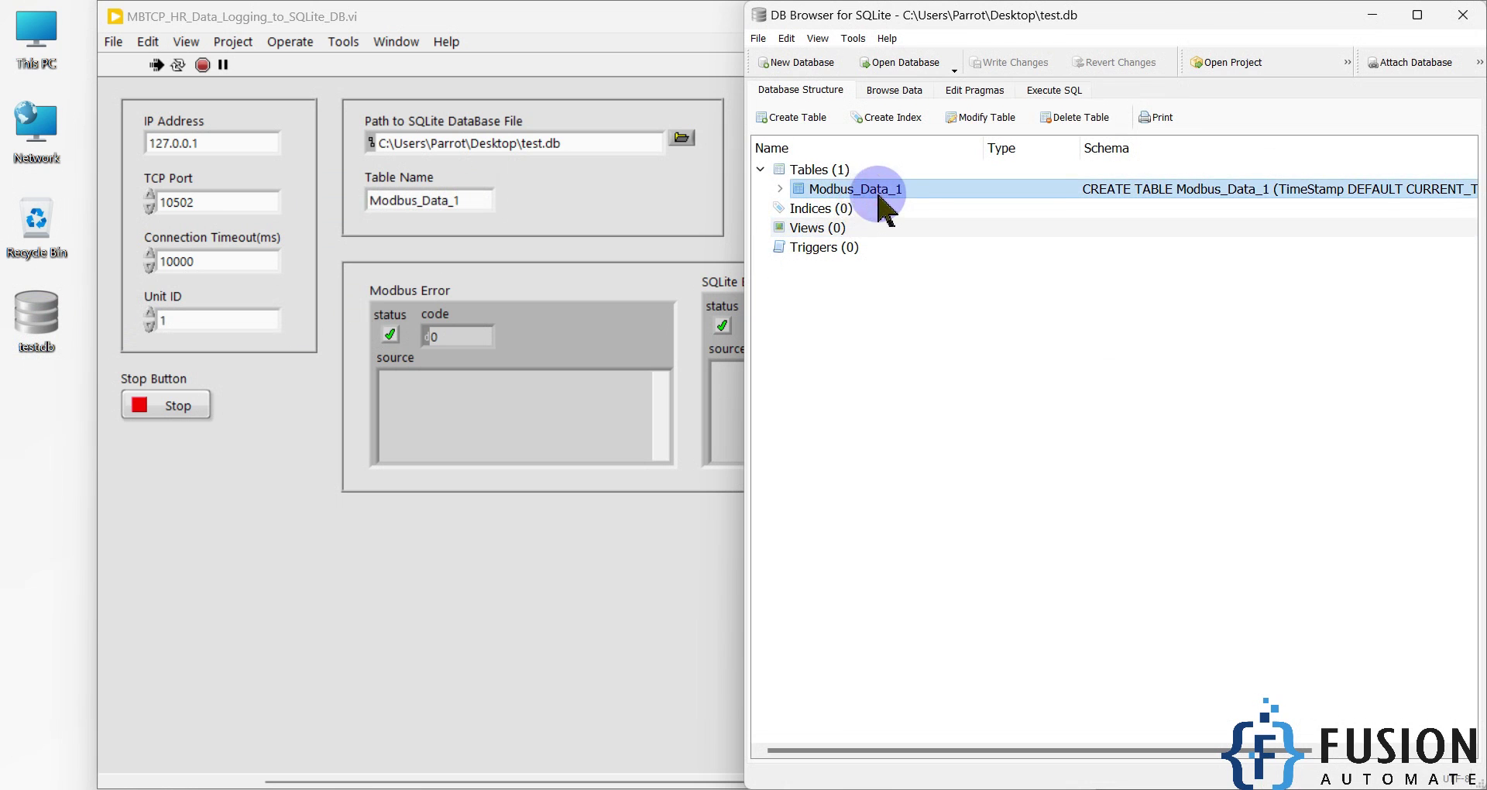
left_click(780, 189)
left_click(864, 210)
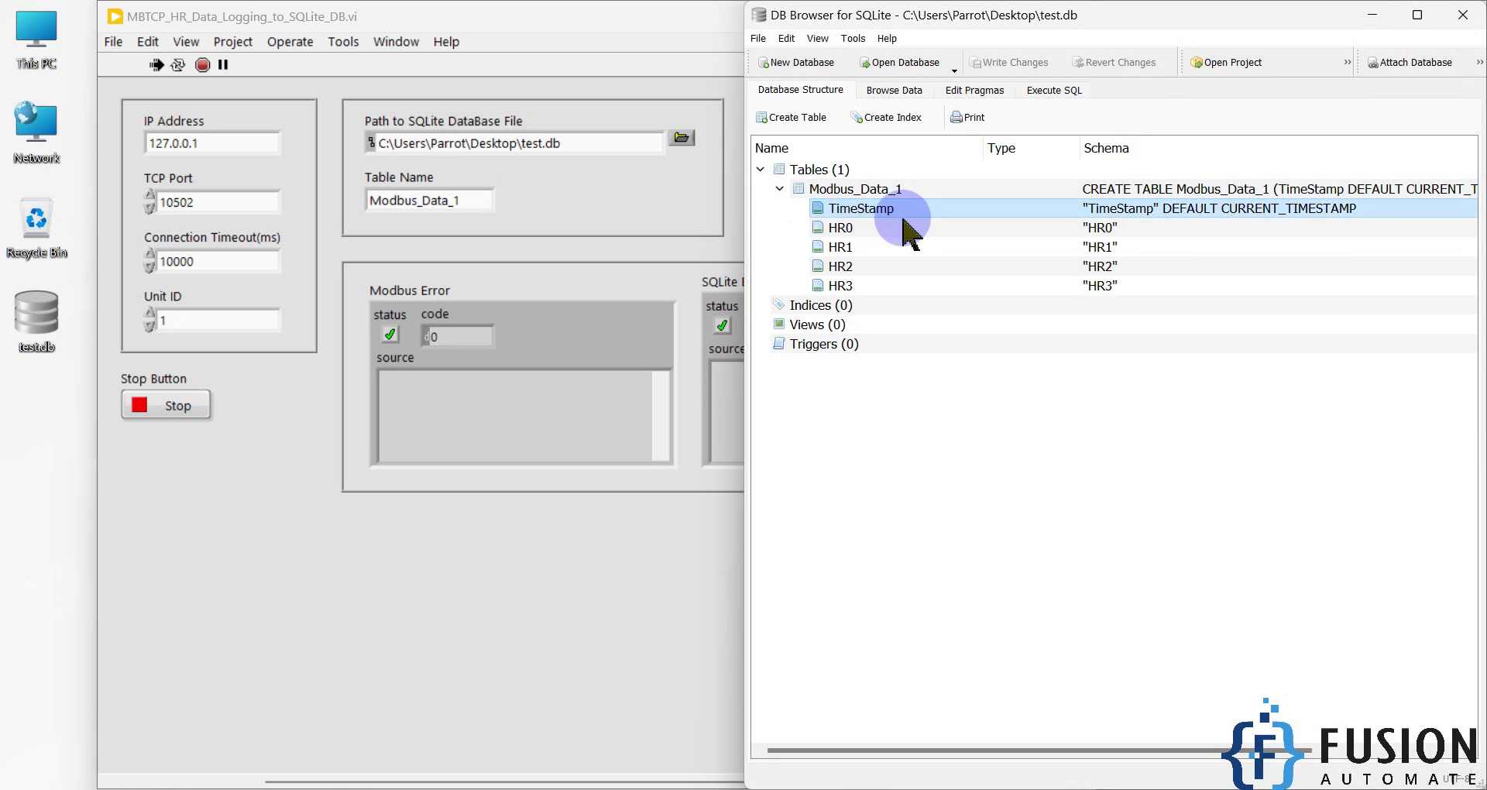
left_click(852, 229, "shift")
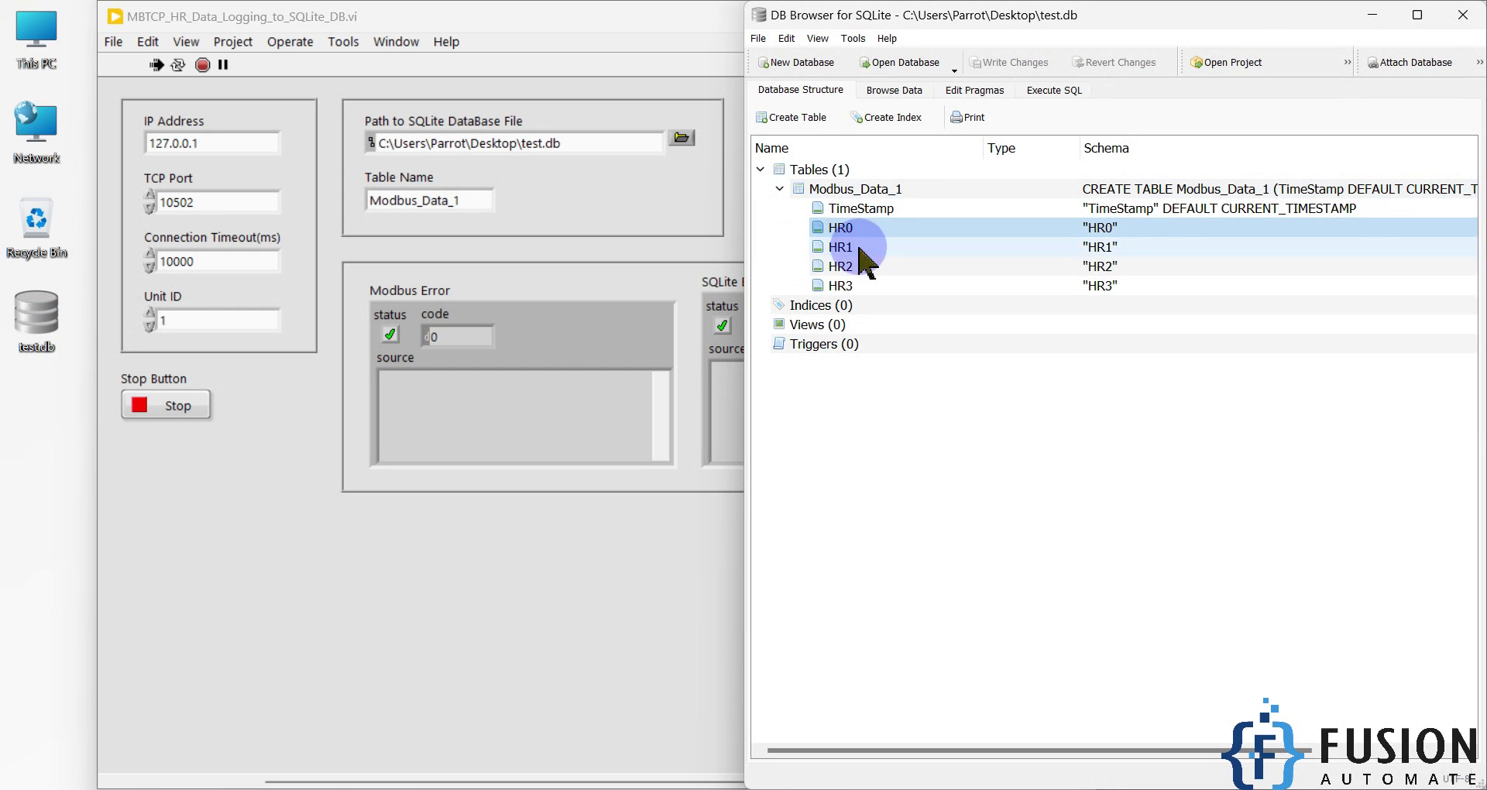
left_click(842, 247)
left_click(842, 266)
left_click(840, 286)
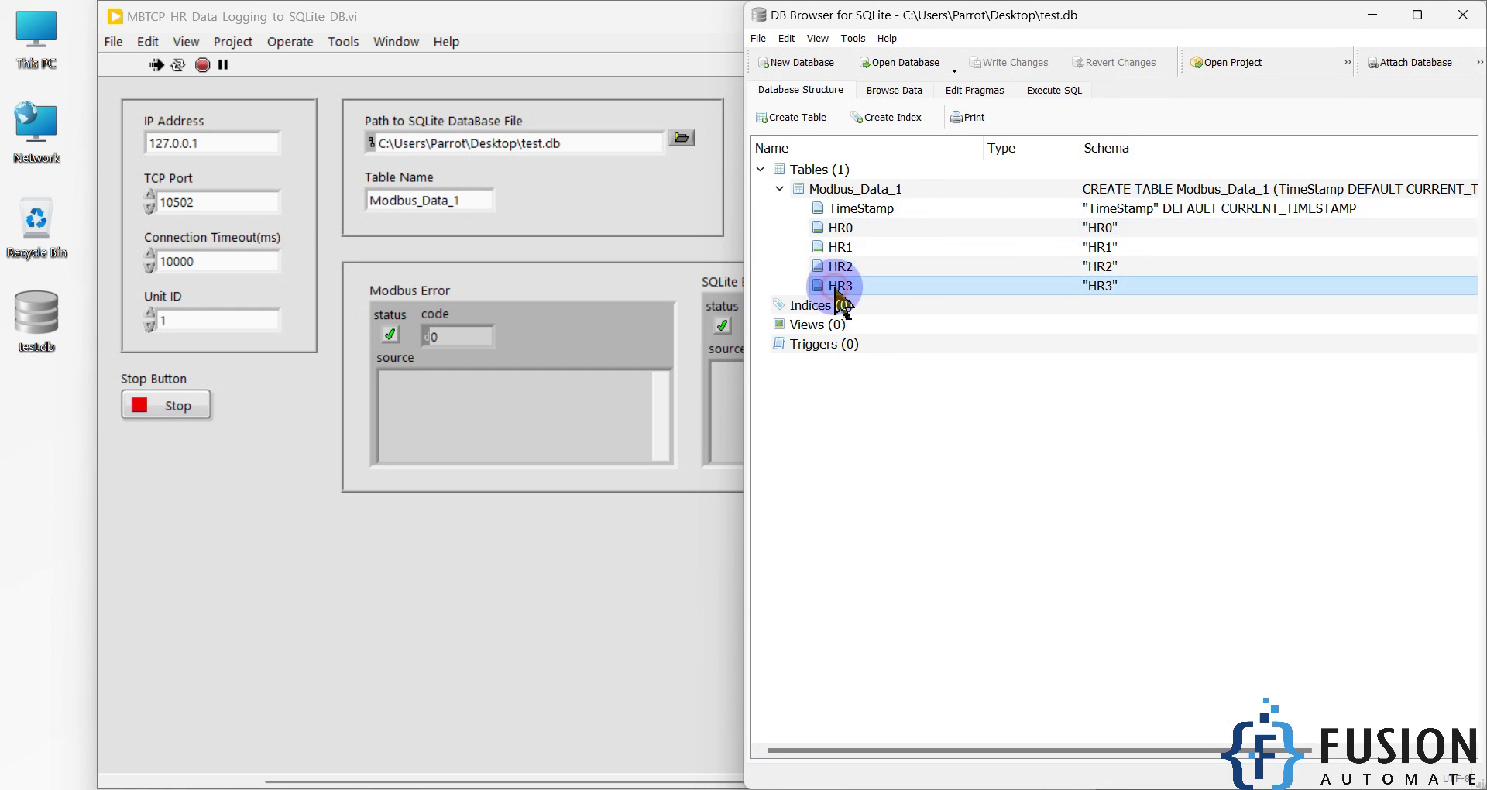
left_click(892, 90)
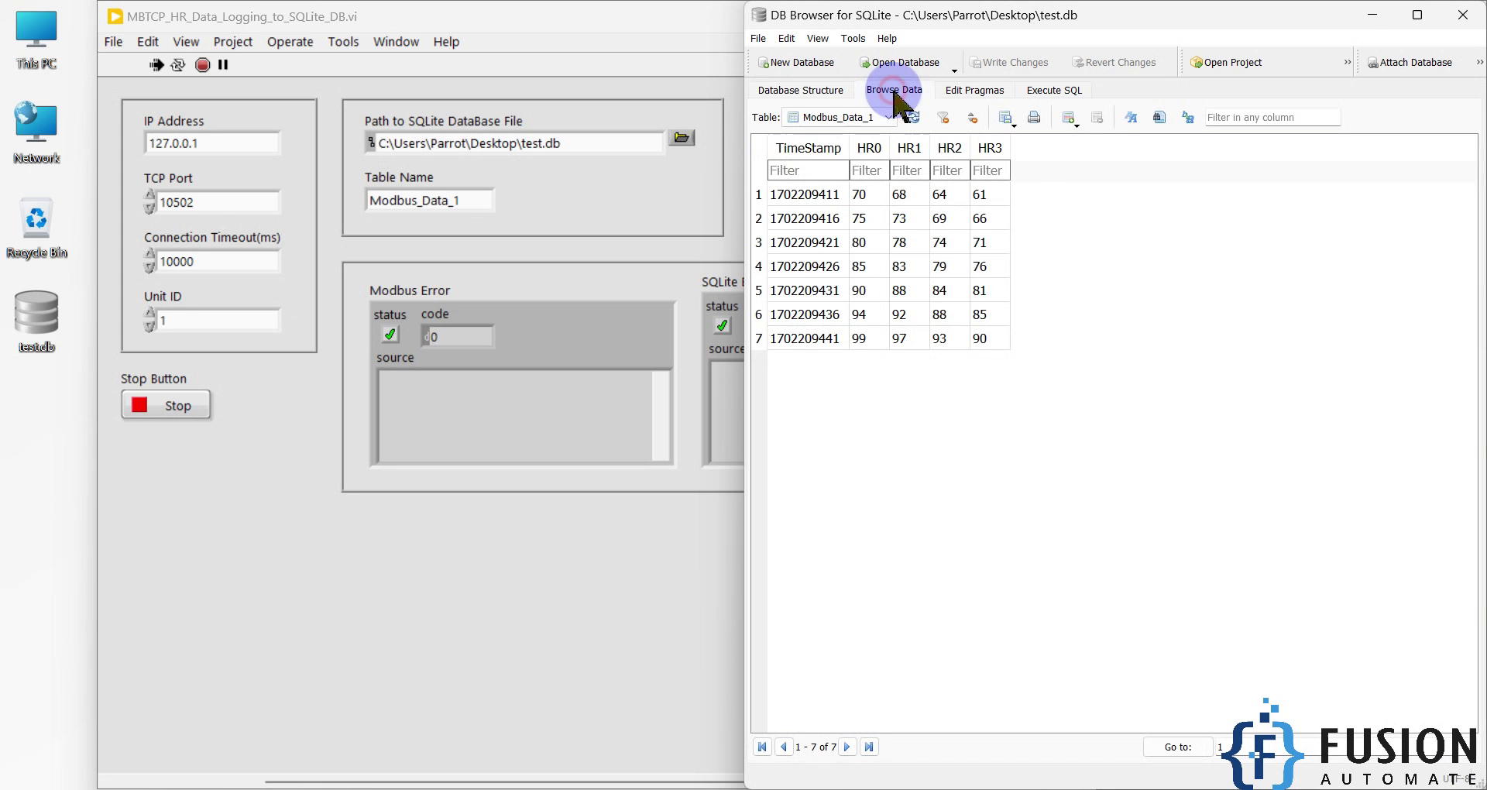
Widen the TimeStamp and HR0 columns, refresh to 11 rows, and sort by TimeStamp.
double_click(853, 145)
left_click_drag(866, 145, 1088, 146)
left_click(915, 118)
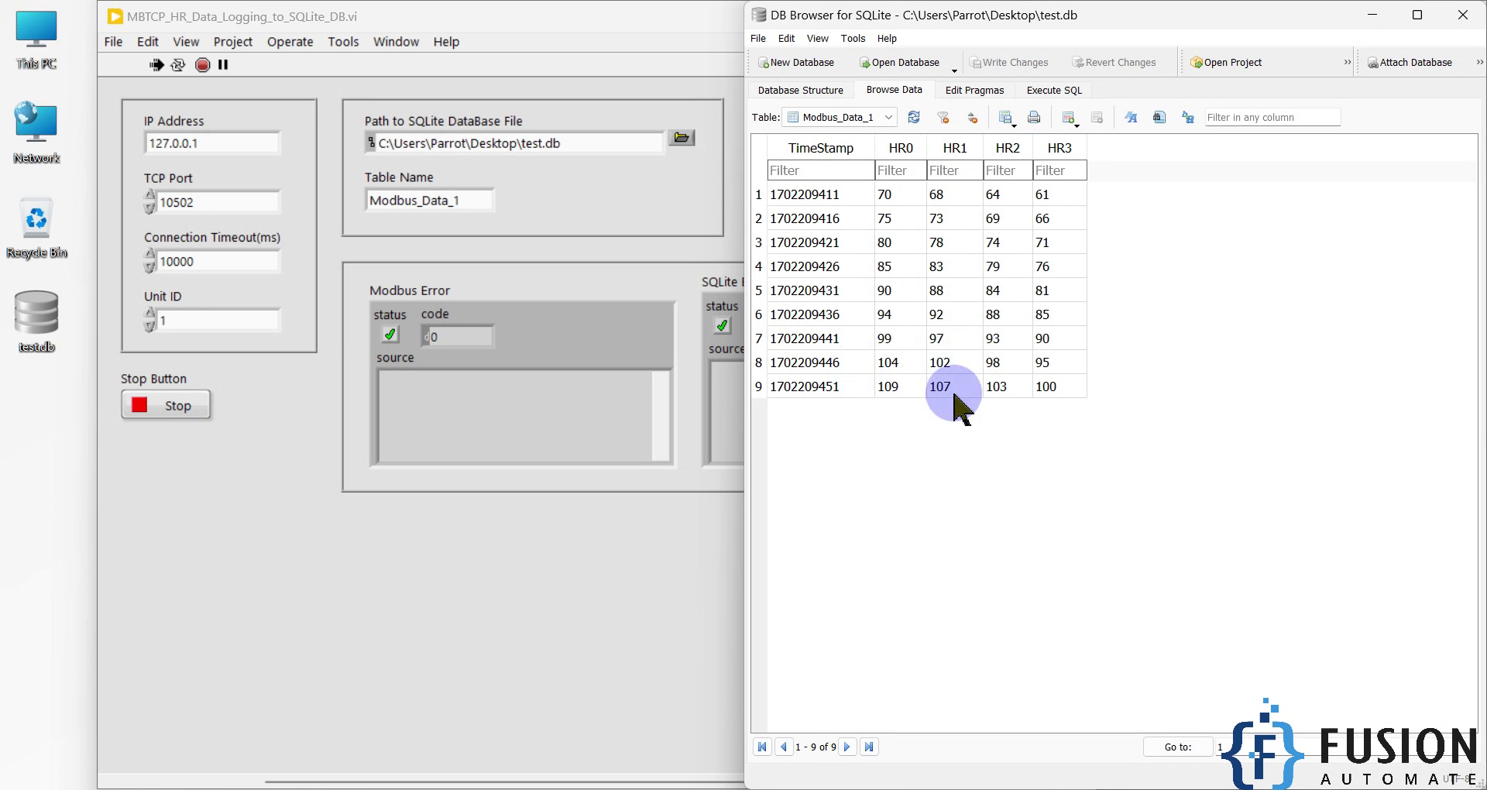
left_click(830, 149)
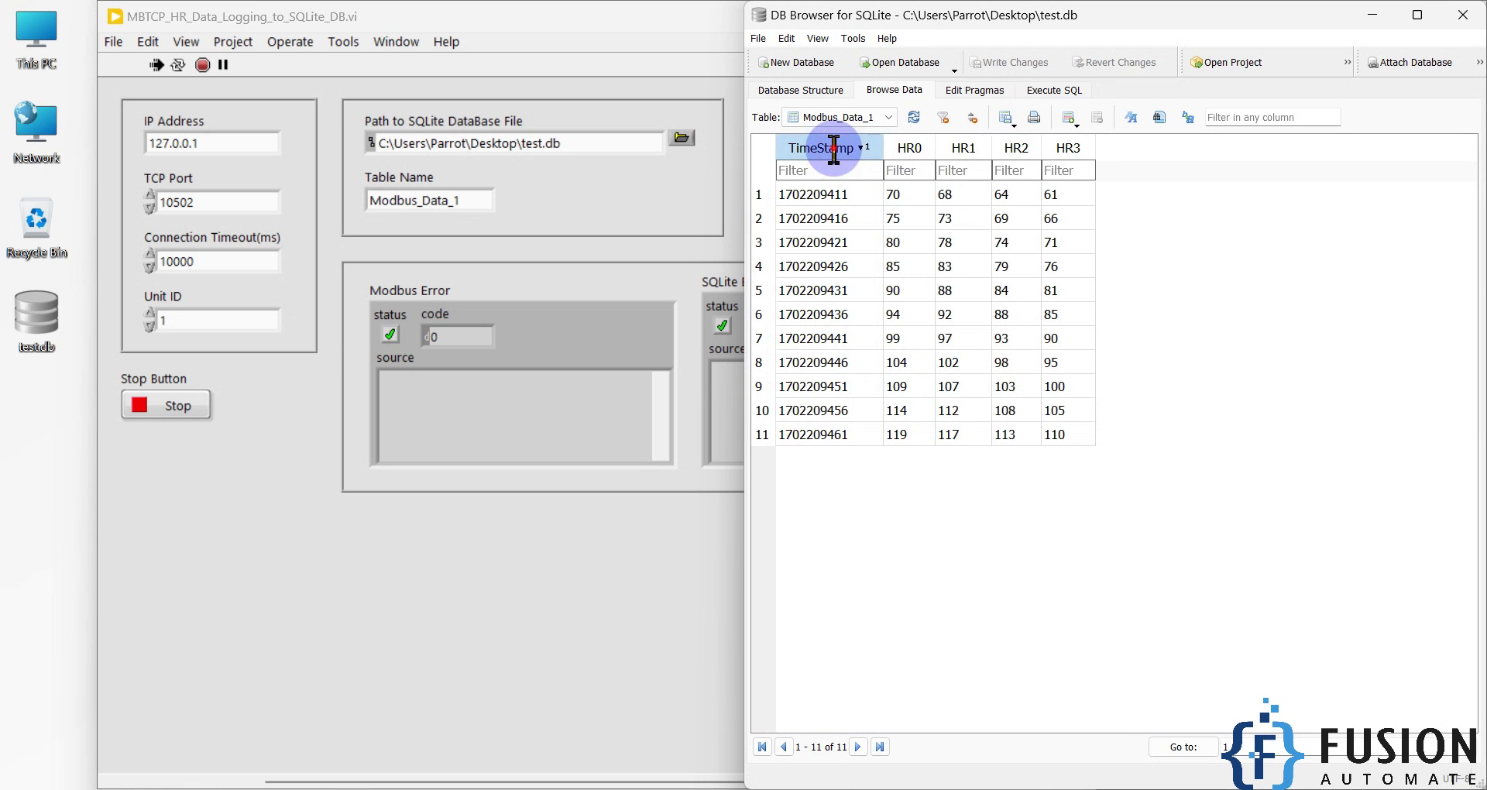
left_click(834, 148)
right_click(842, 147)
Display TimeStamp as 'Unix epoch to local time' and widen the column to fit full date-times.
left_click(913, 237)
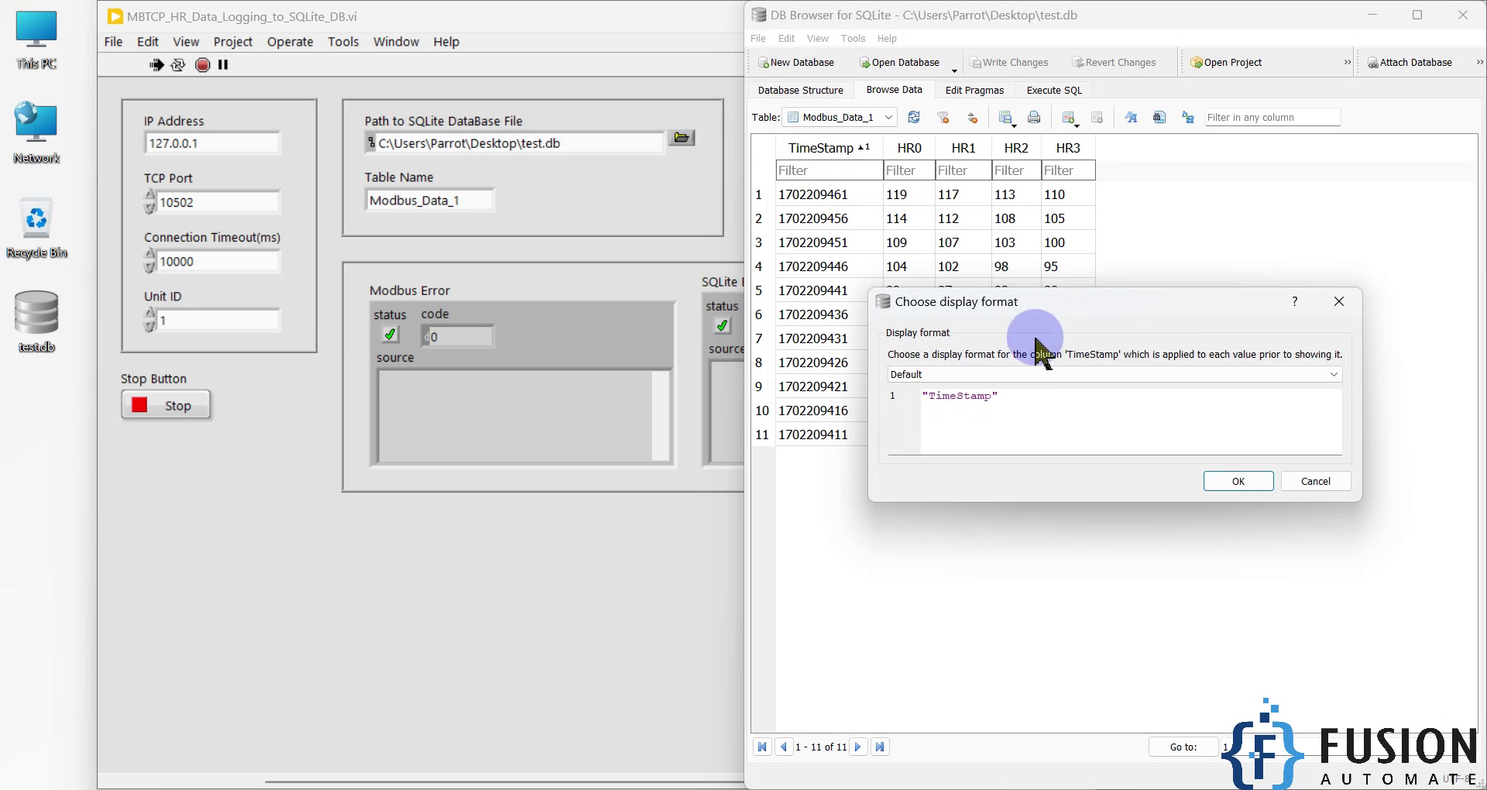
left_click(1038, 375)
scroll(1057, 438, "down", 3)
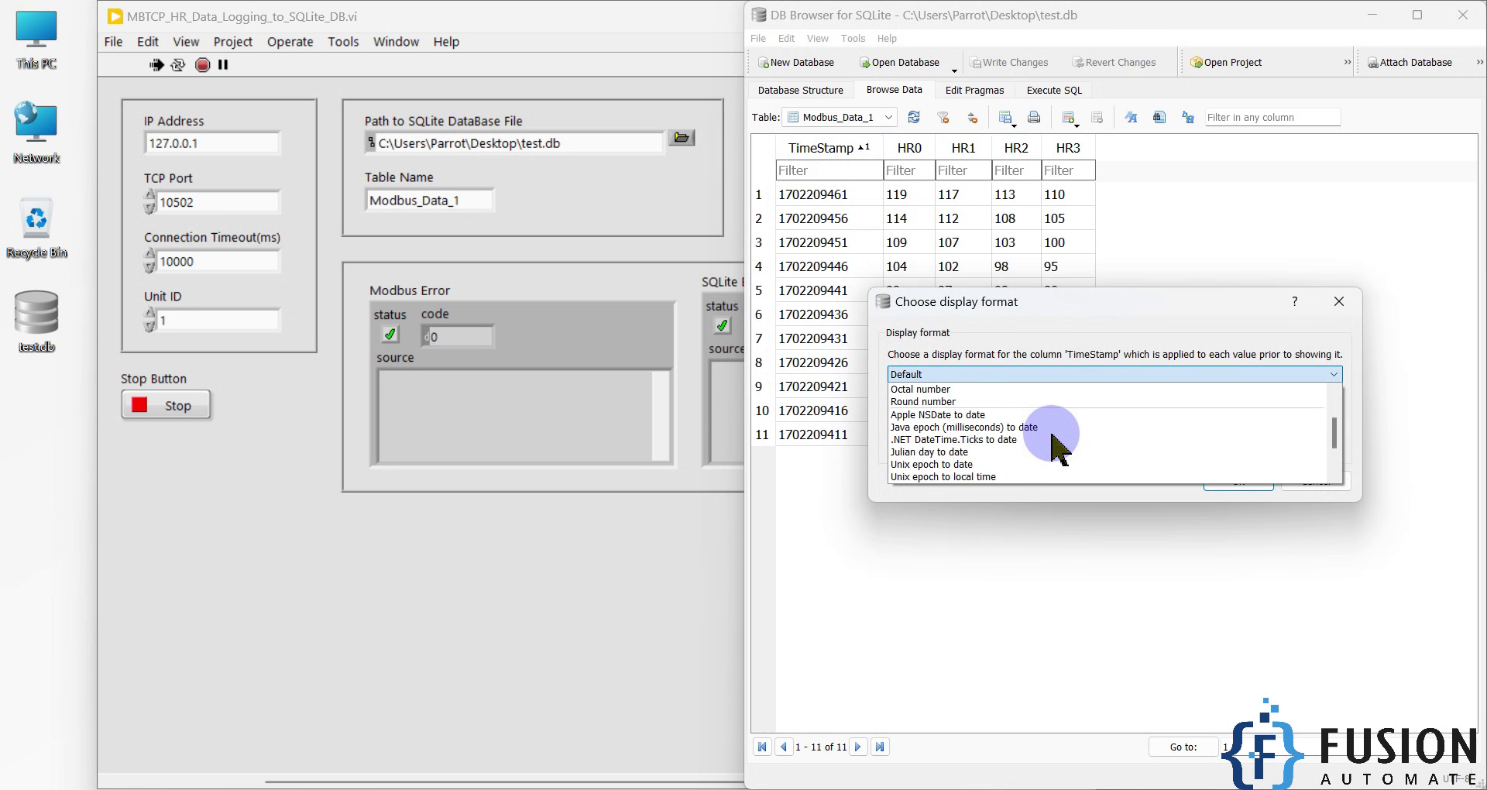
left_click(994, 476)
left_click(1226, 483)
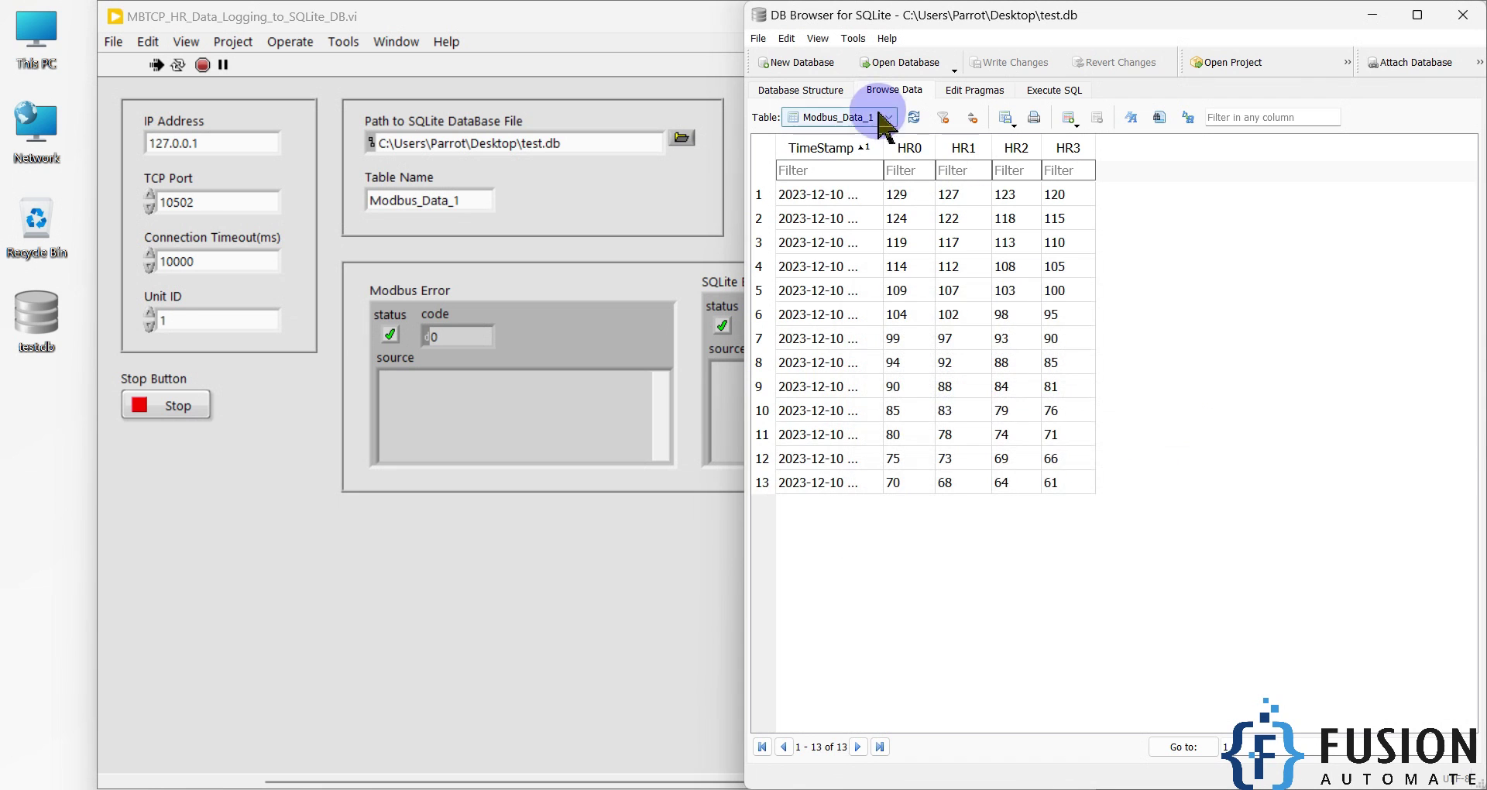
left_click_drag(884, 148, 976, 147)
left_click(895, 155)
Sort Modbus_Data_1 newest-first by TimeStamp, reload it to 18 rows, then view LabVIEW's HR0–HR3 (159, 157, 153, 150).
left_click(895, 155)
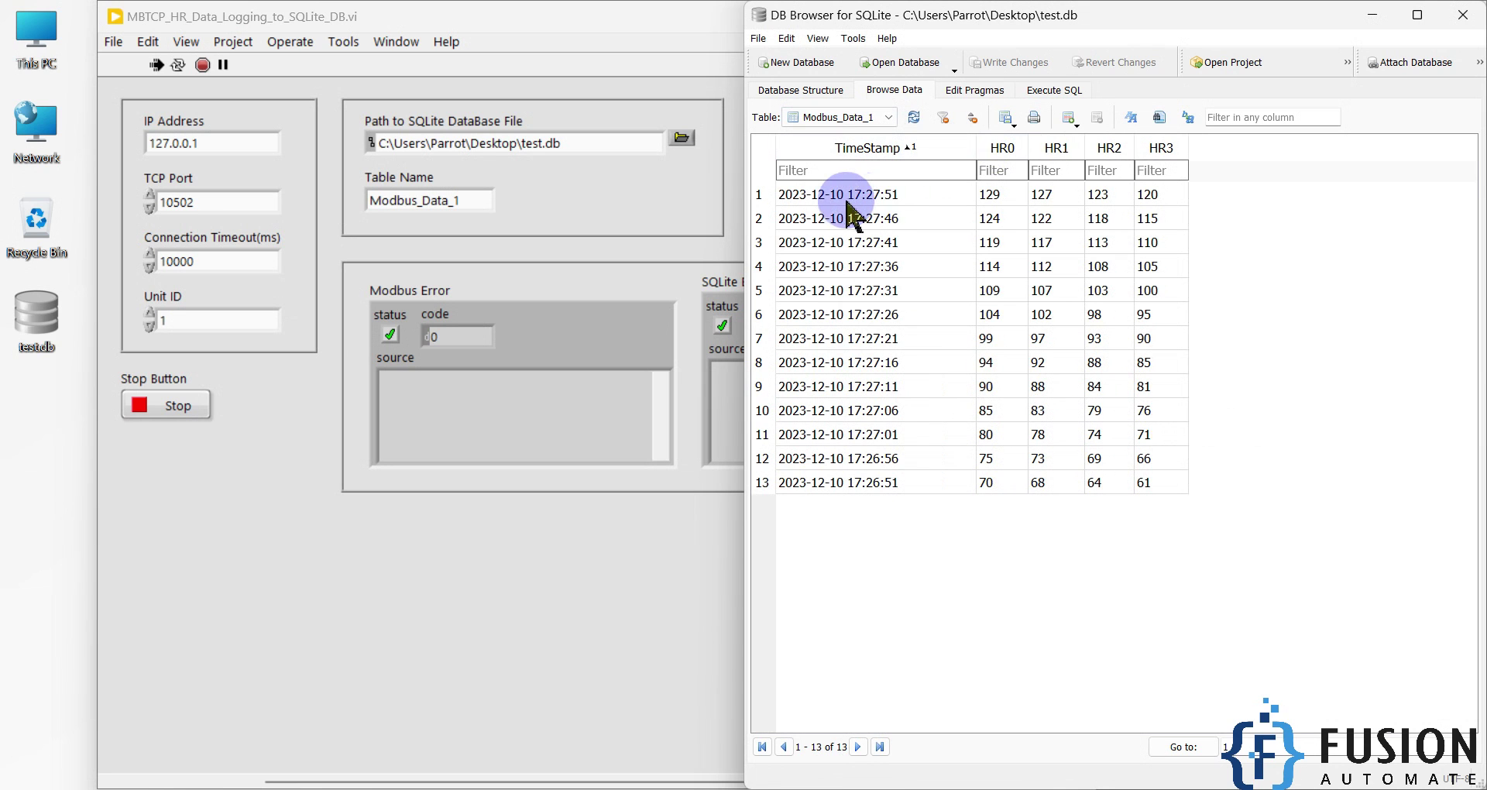
left_click(914, 117)
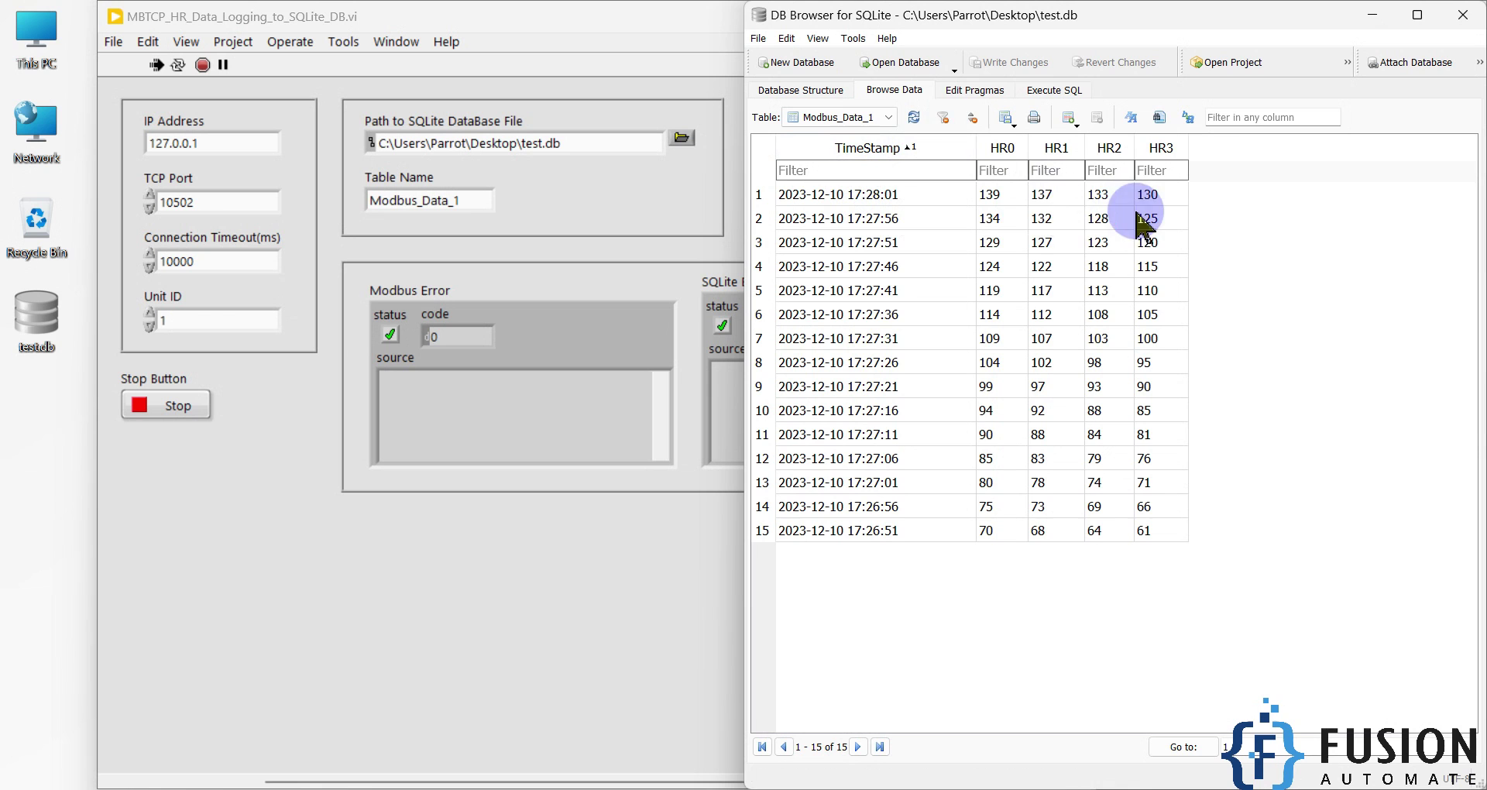
left_click(914, 117)
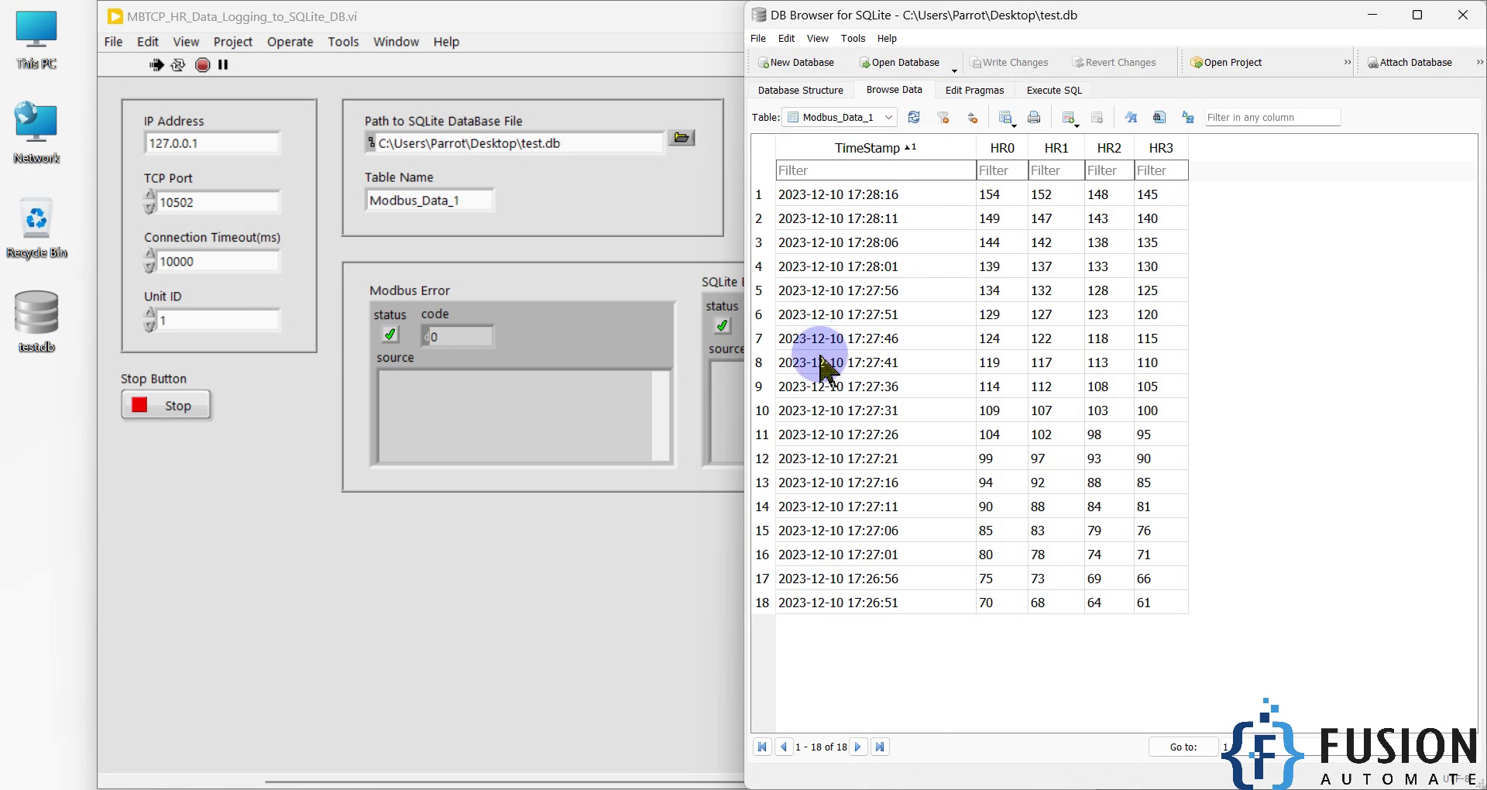
left_click(589, 561)
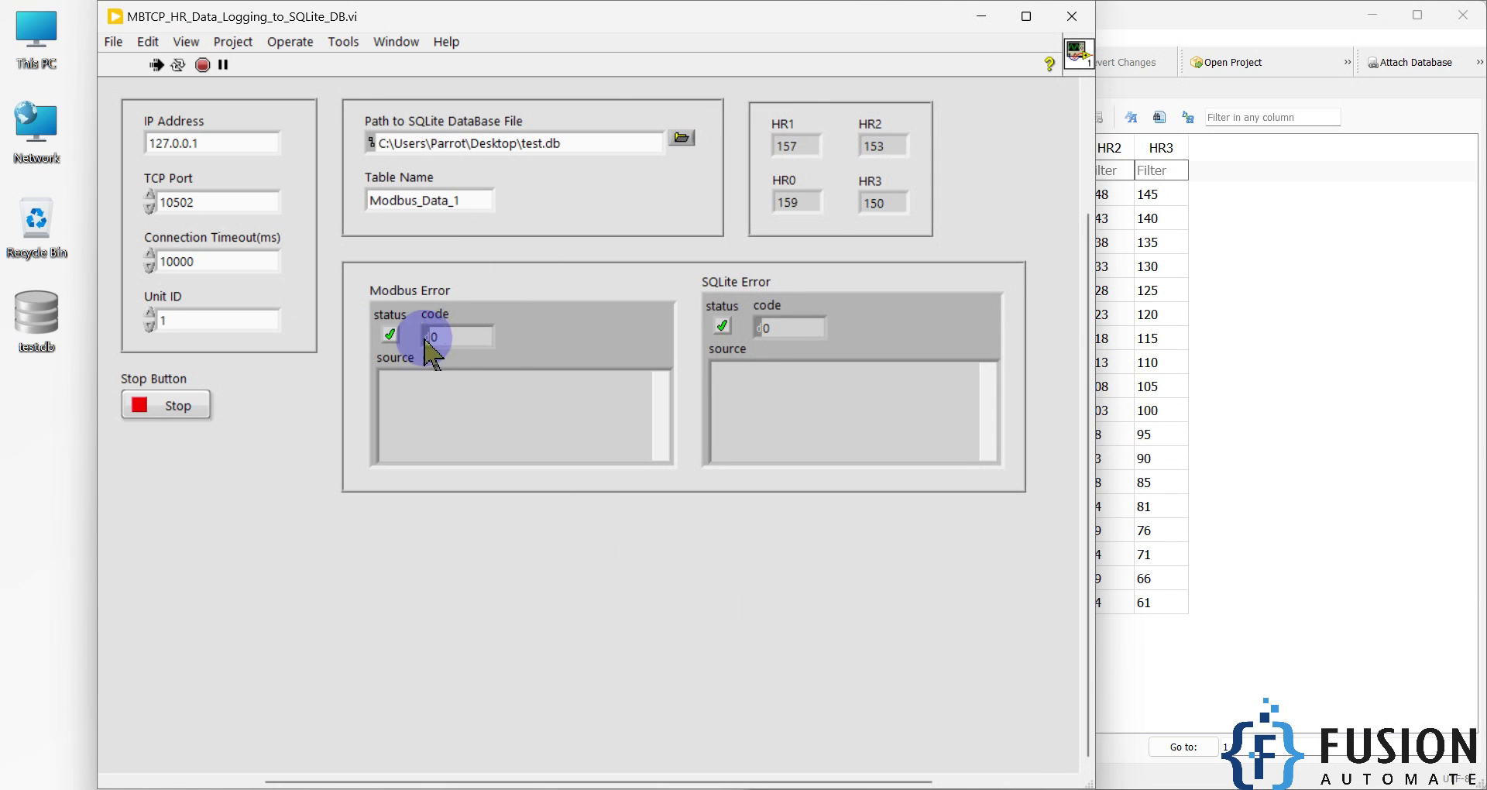
Check Modbus_Data_1's TimeStamp and HR0–HR3 columns, browse its 21 rows, then return to the LabVIEW panel.
left_click(1205, 307)
left_click(804, 92)
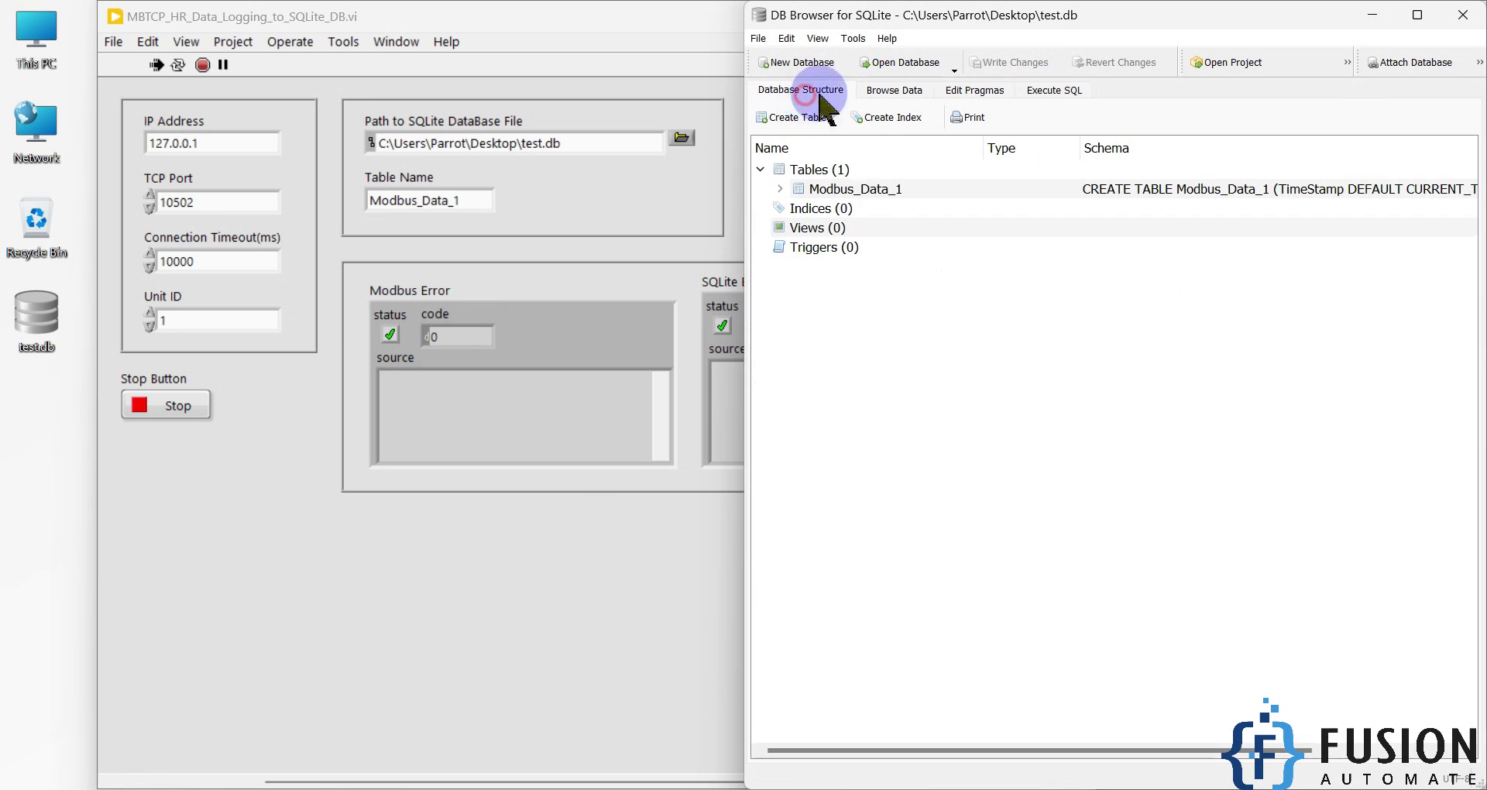
left_click(780, 189)
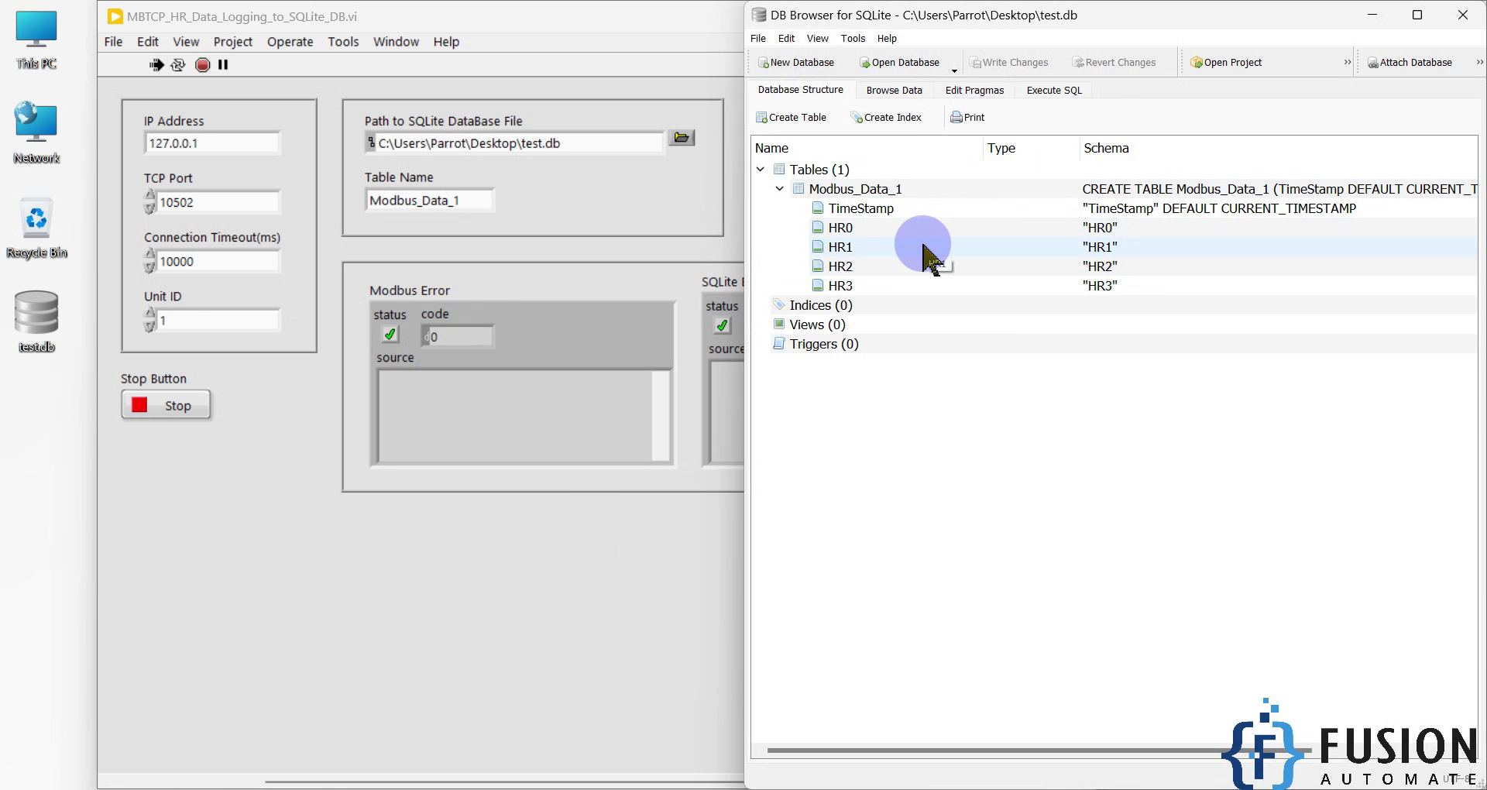
left_click(894, 90)
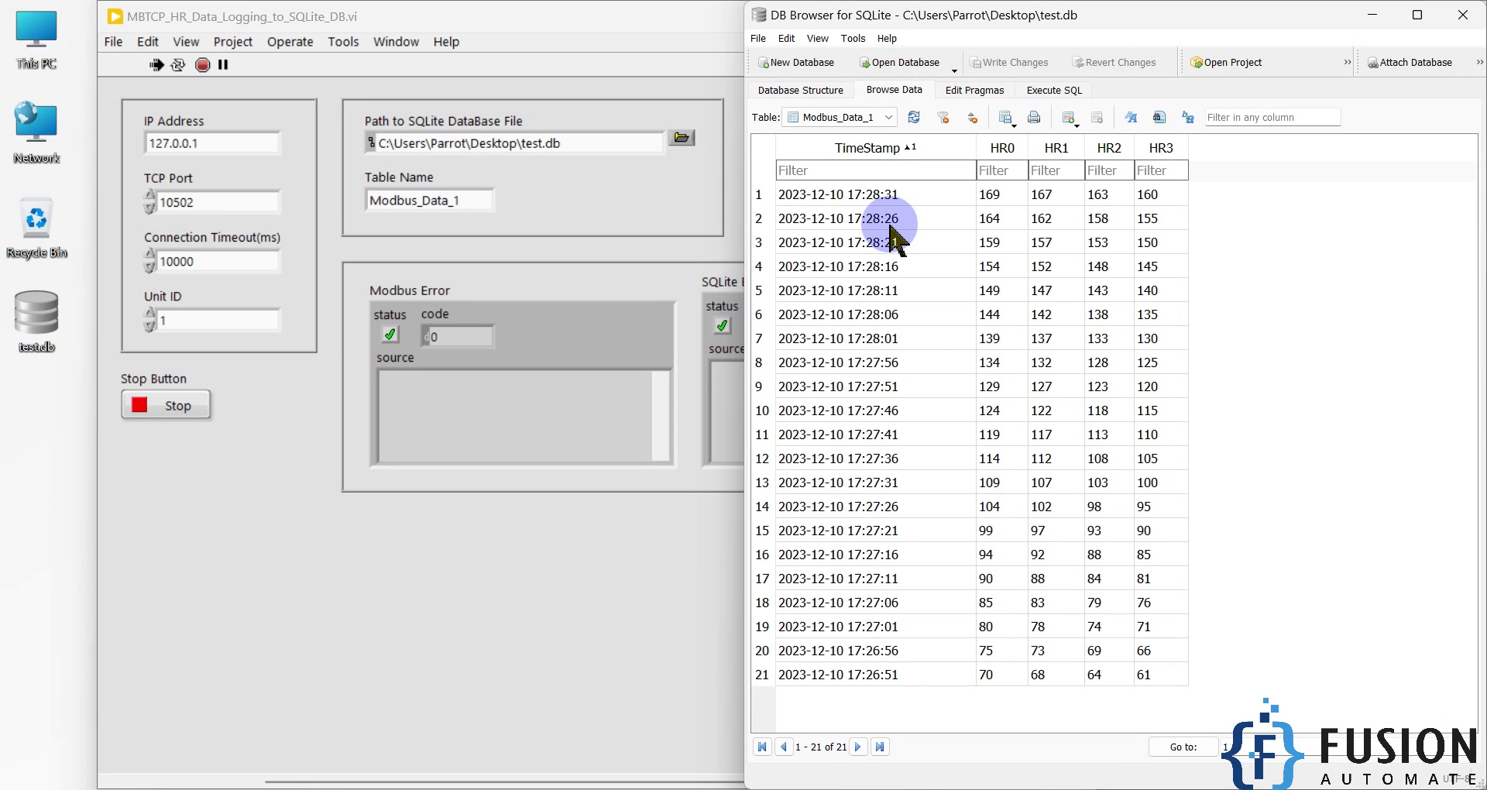
left_click(673, 508)
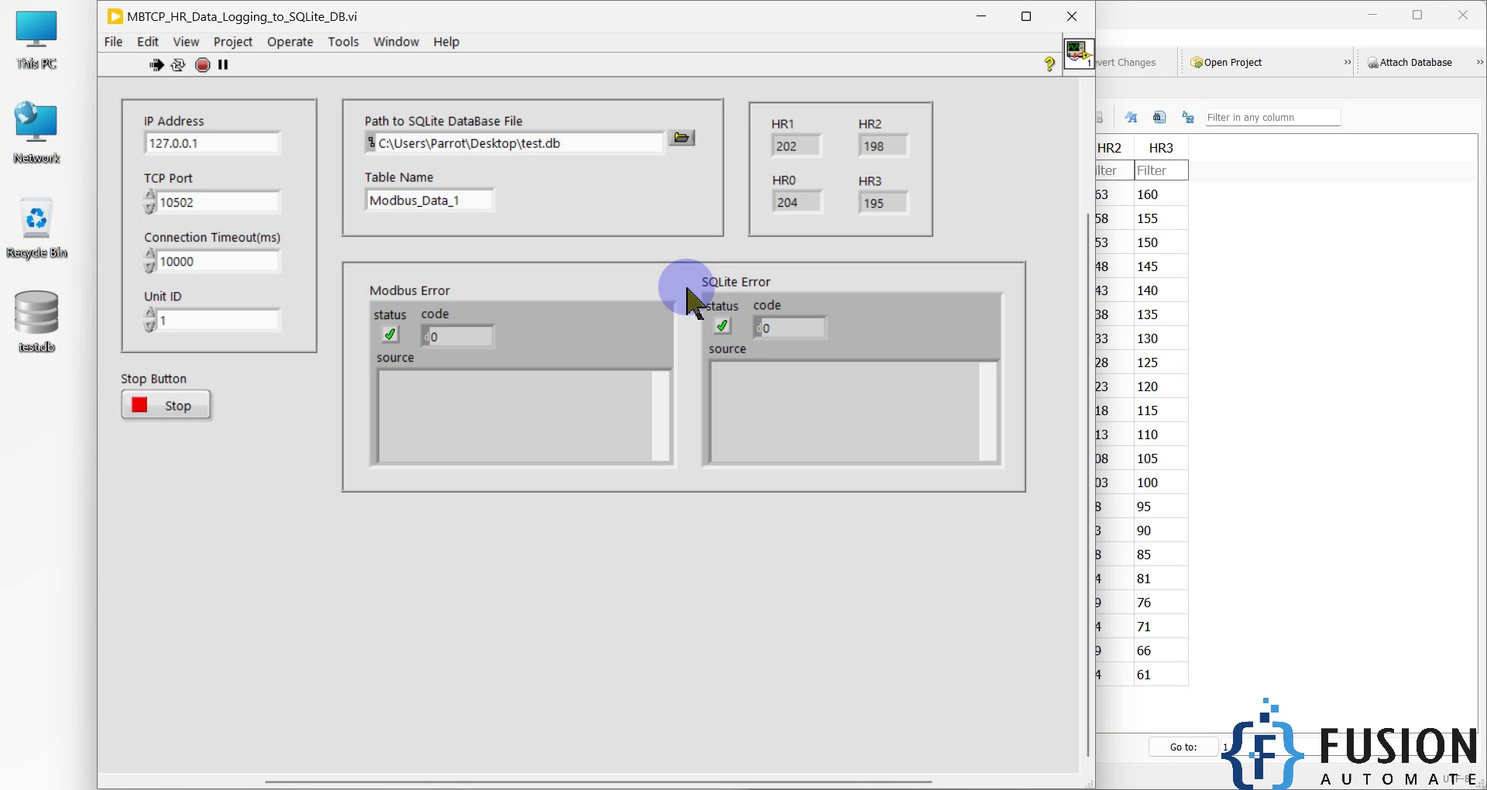
Reload Modbus_Data_1 in DB Browser to pick up new rows, then glance back at the LabVIEW panel.
left_click(1217, 291)
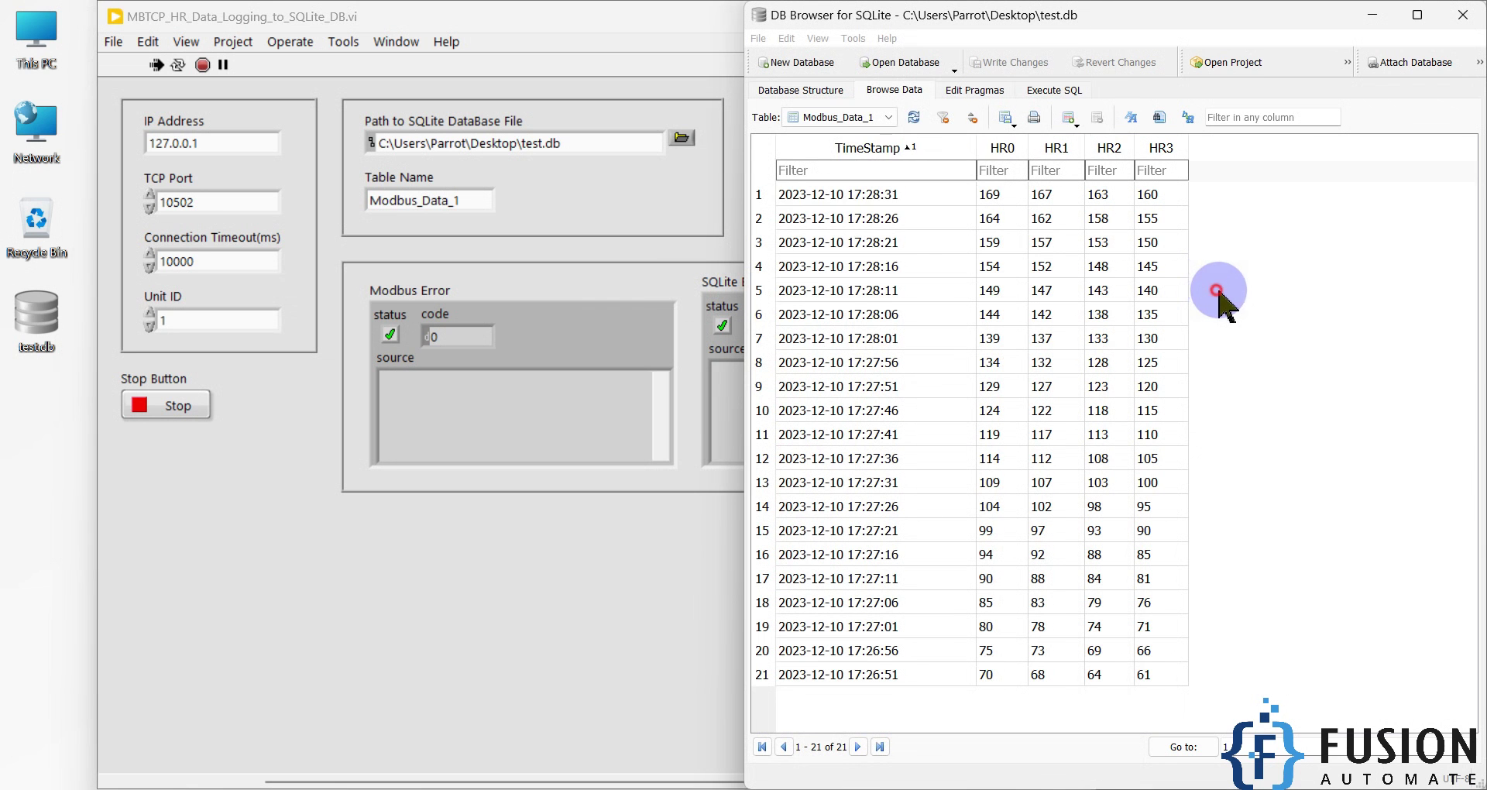
left_click(914, 117)
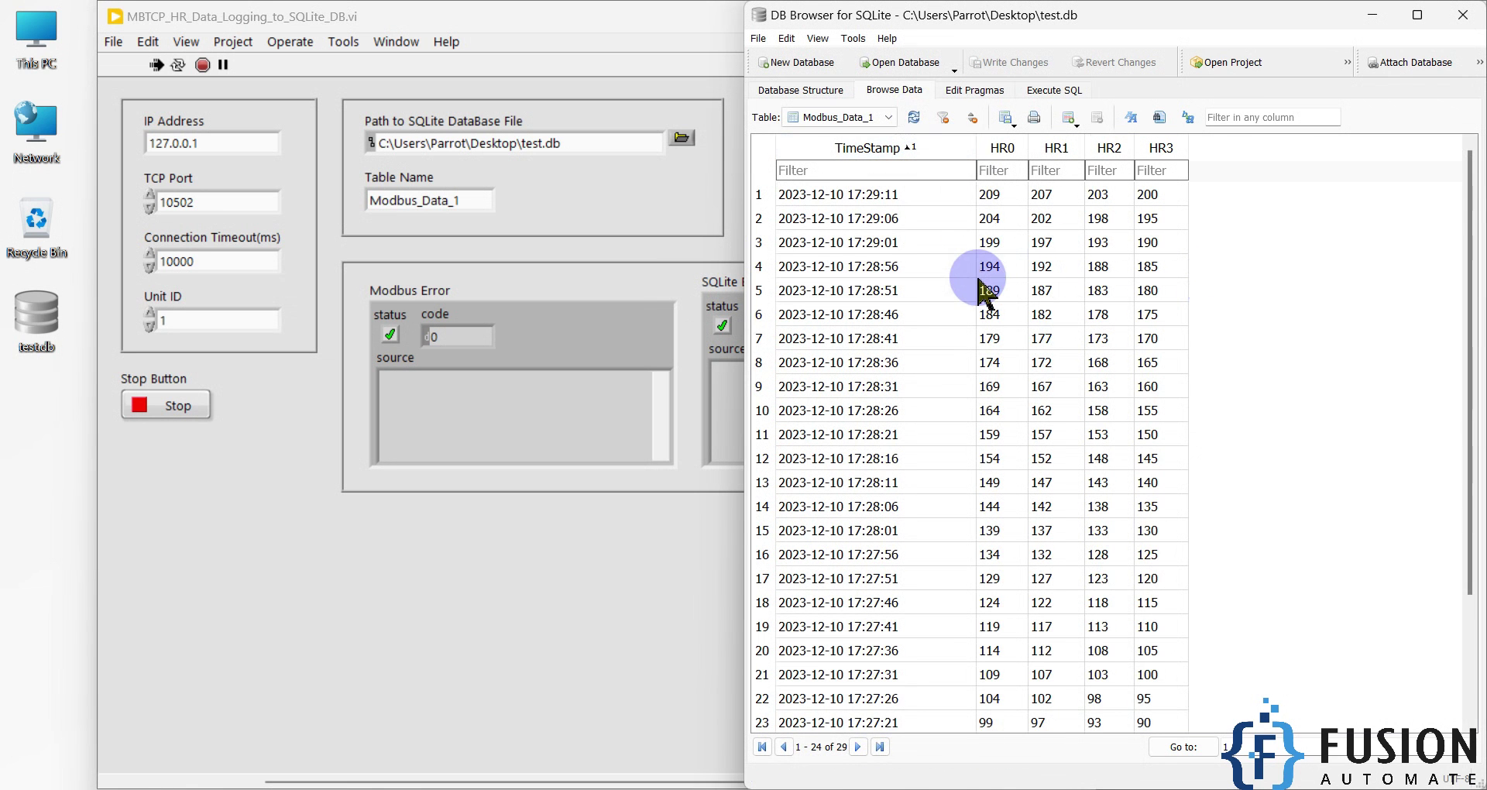
scroll(995, 326, "down", 2)
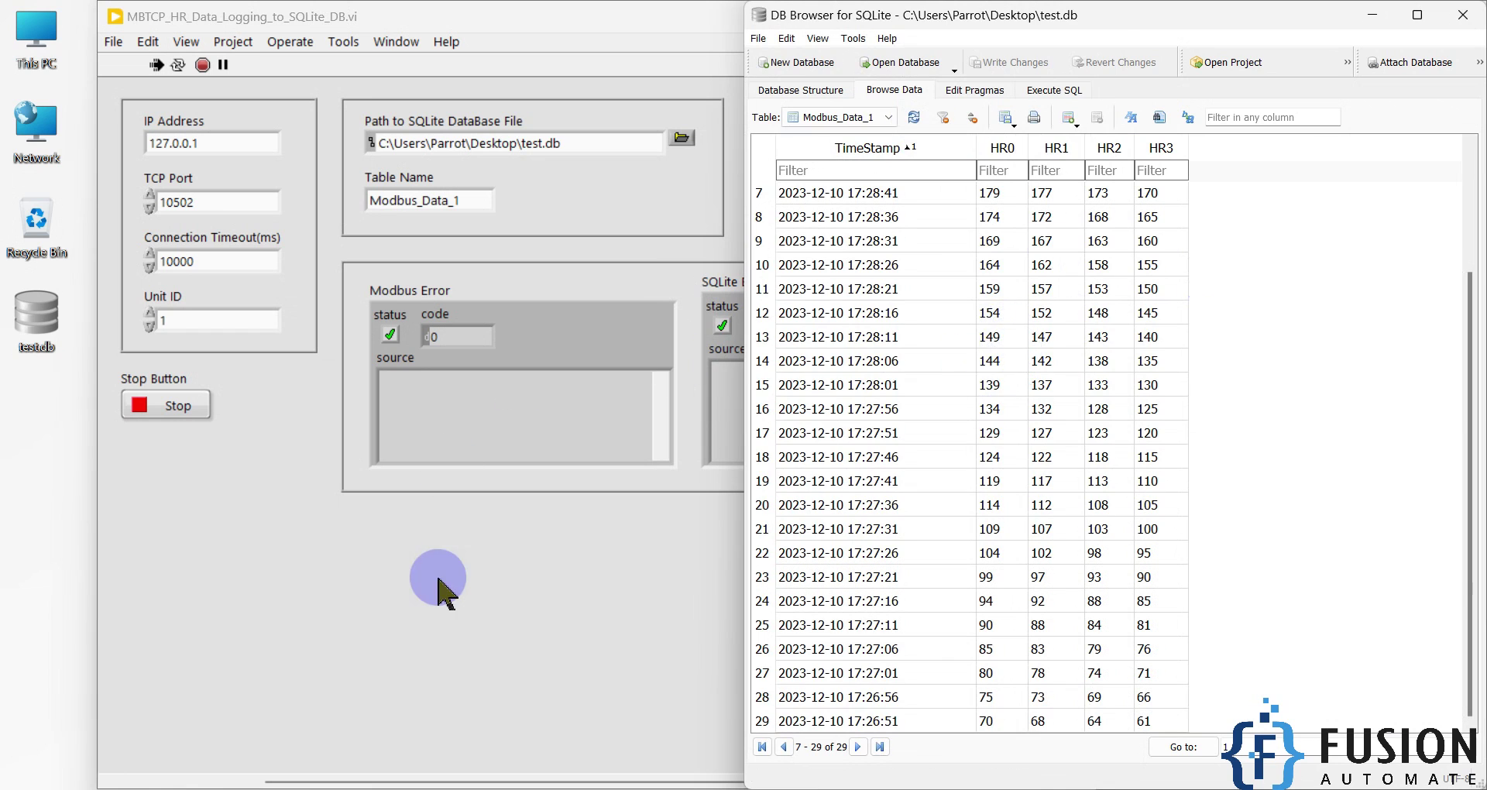
left_click(438, 577)
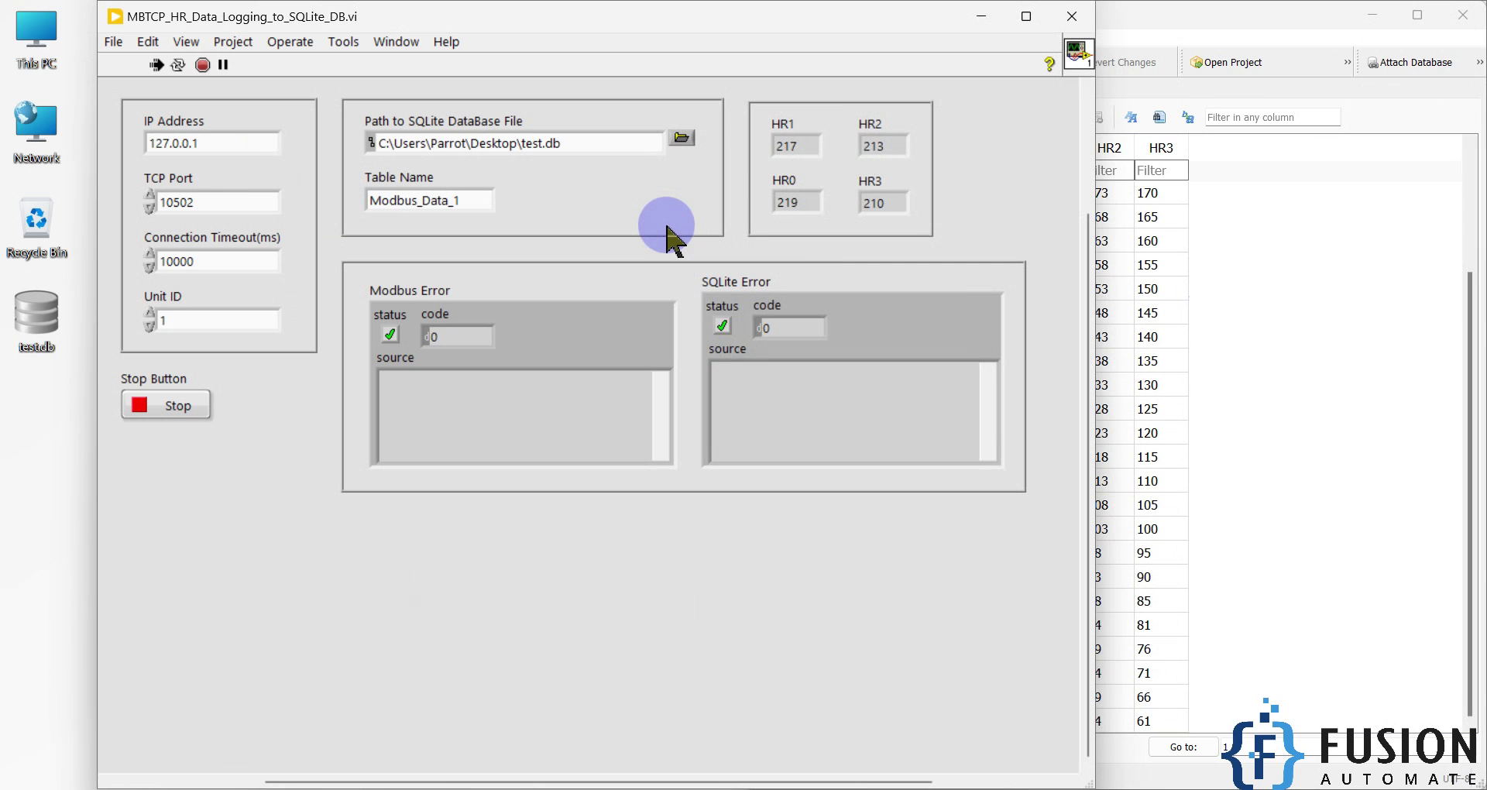
Reload the table and point out five-second timestamps 17:29:26, 17:29:21, 17:29:16 and 17:29:11 in rows 1–4.
left_click(1318, 370)
left_click(914, 117)
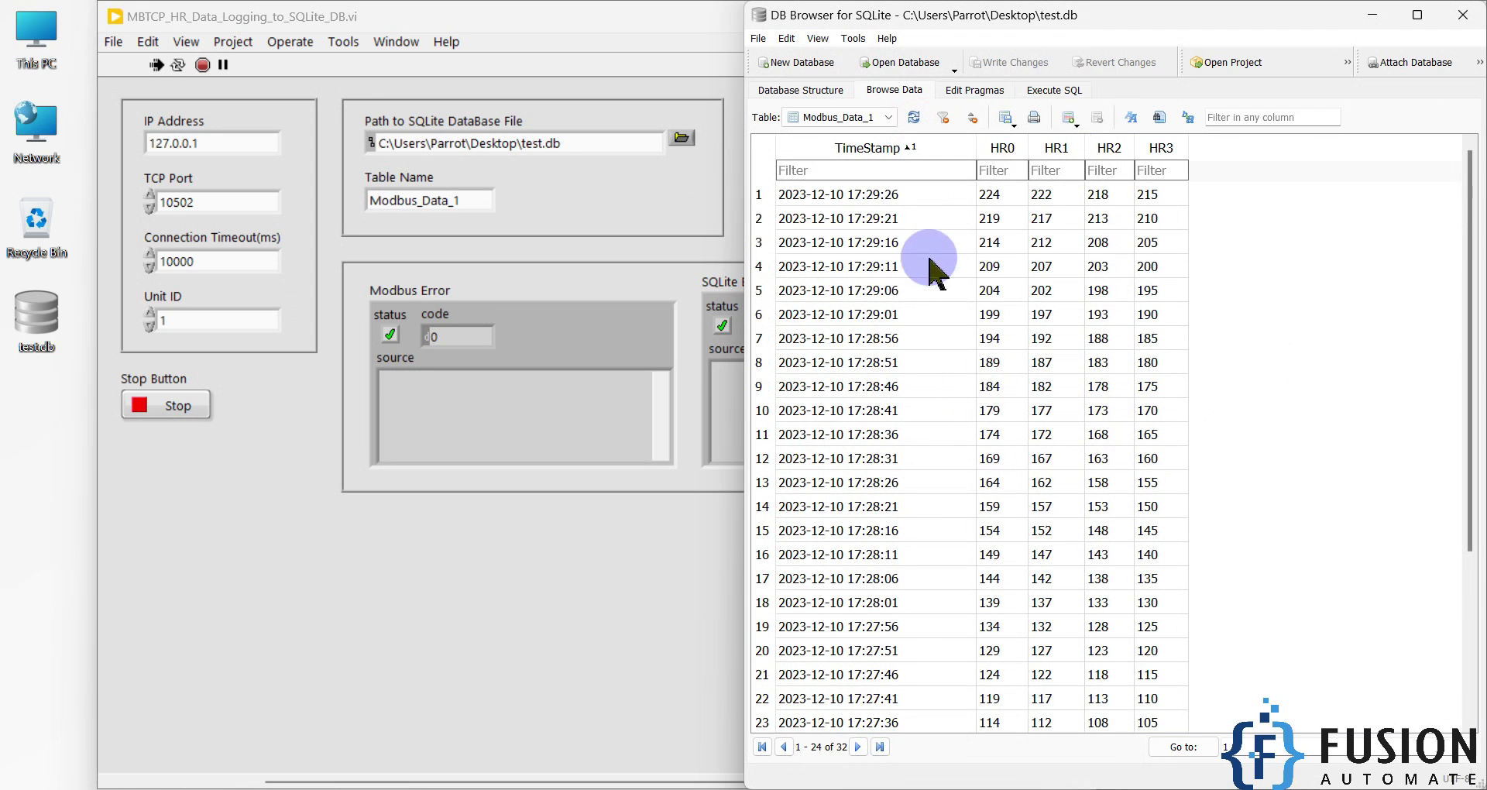
left_click(903, 200)
left_click(903, 218)
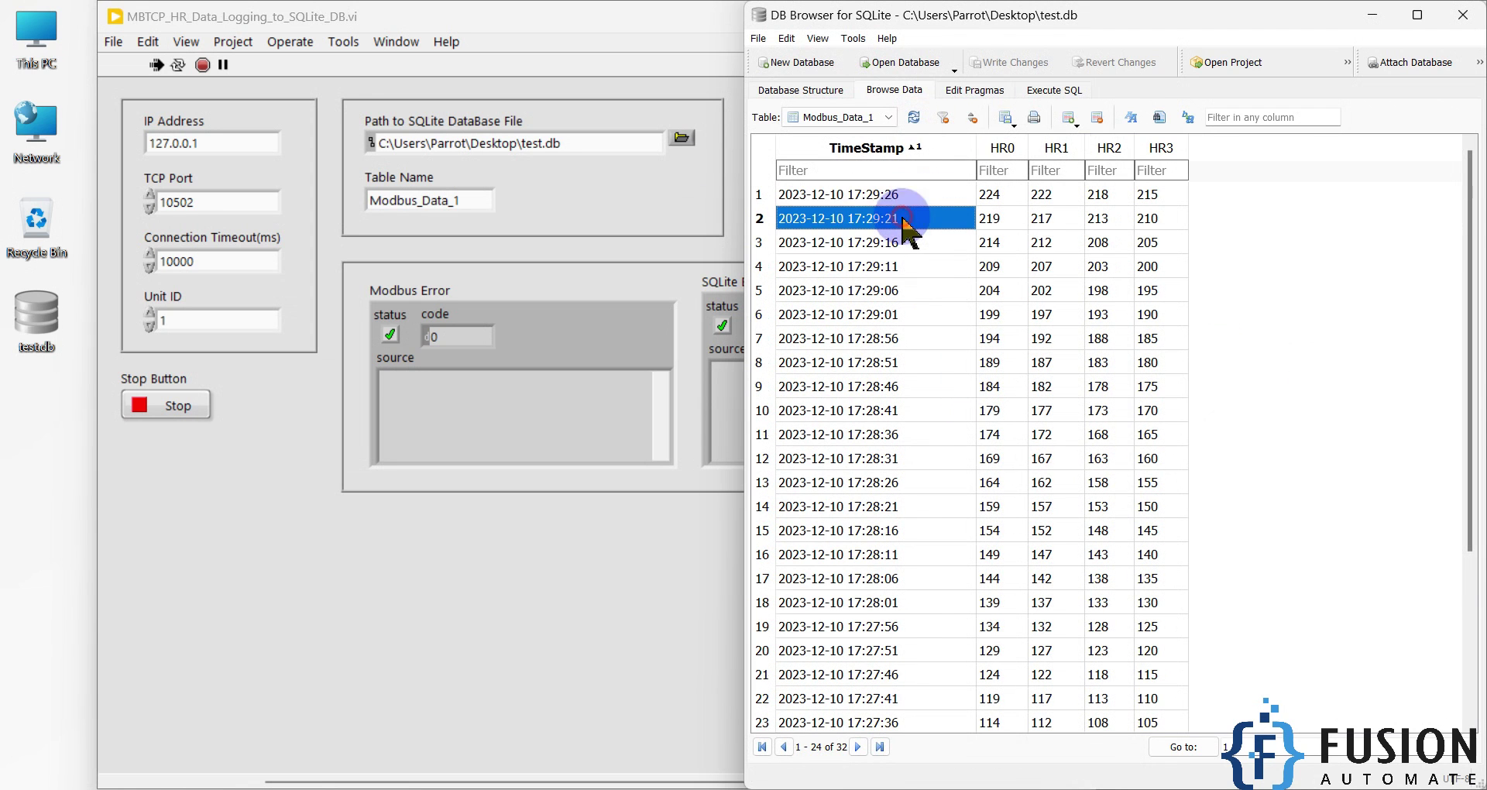
left_click(905, 243)
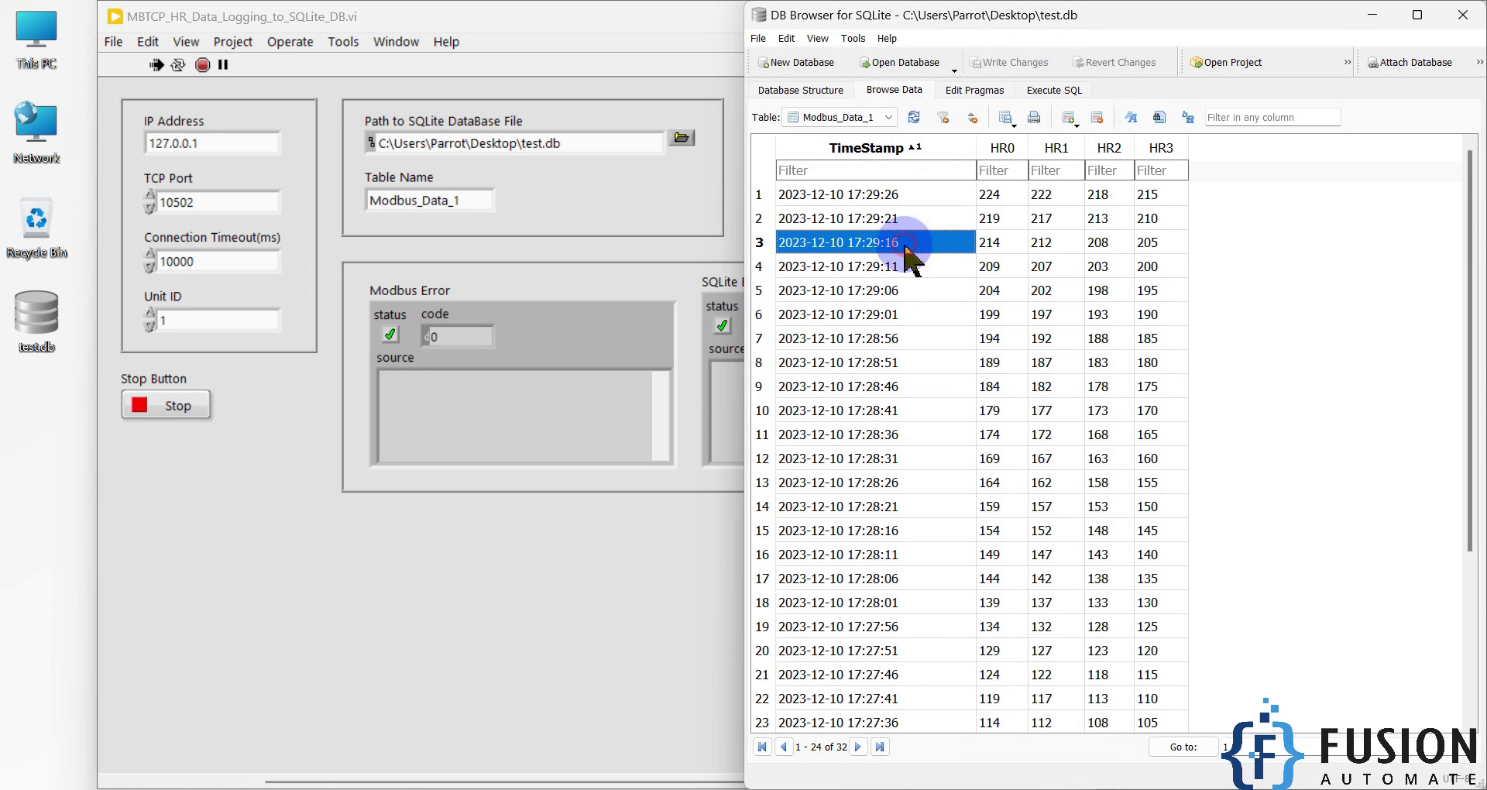
left_click(906, 266)
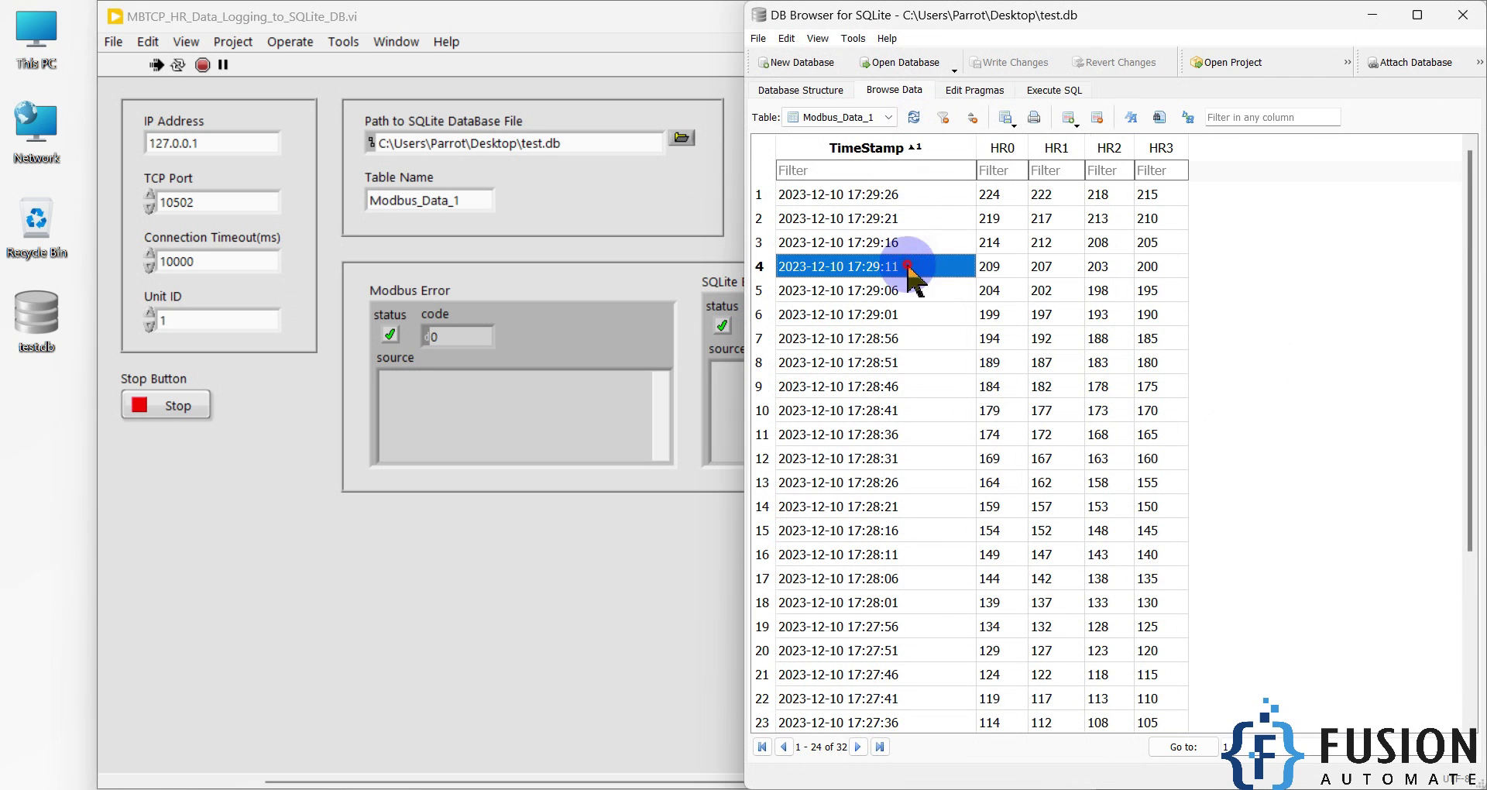
Reload until 36 rows appear, newest at 17:29:46 (244, 242, 238, 235), then minimize DB Browser.
left_click(911, 116)
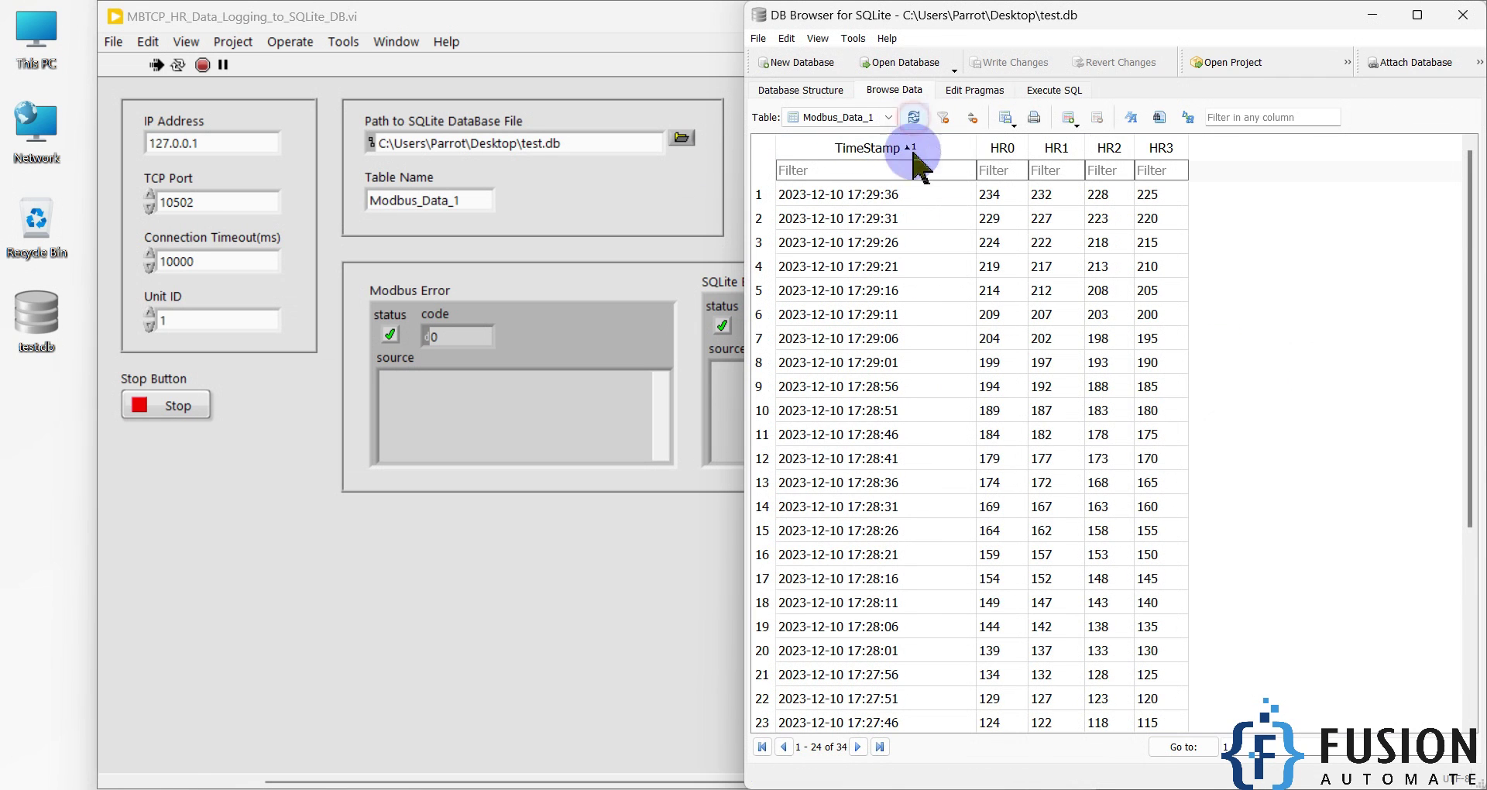
left_click(912, 118)
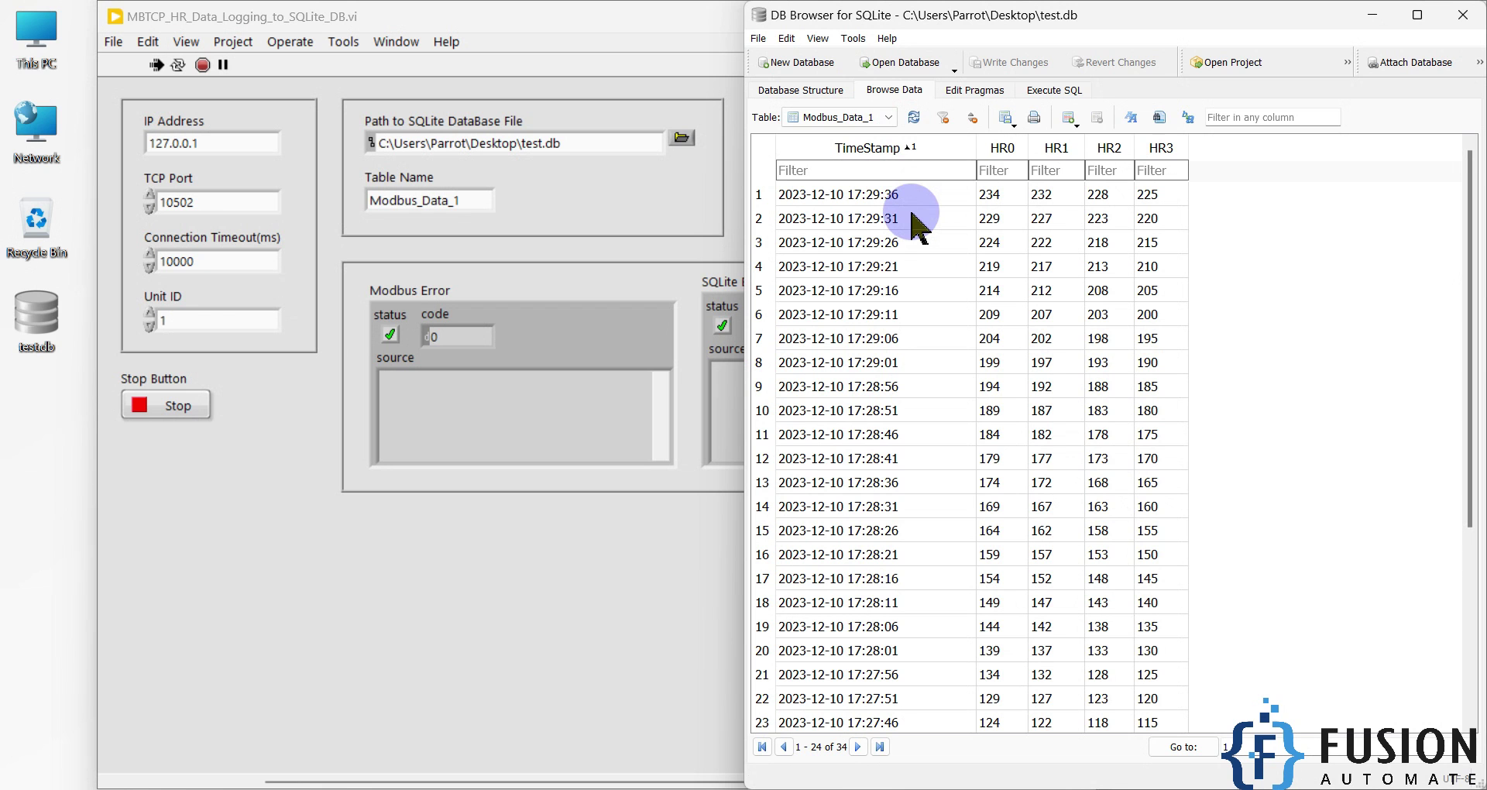
left_click(914, 117)
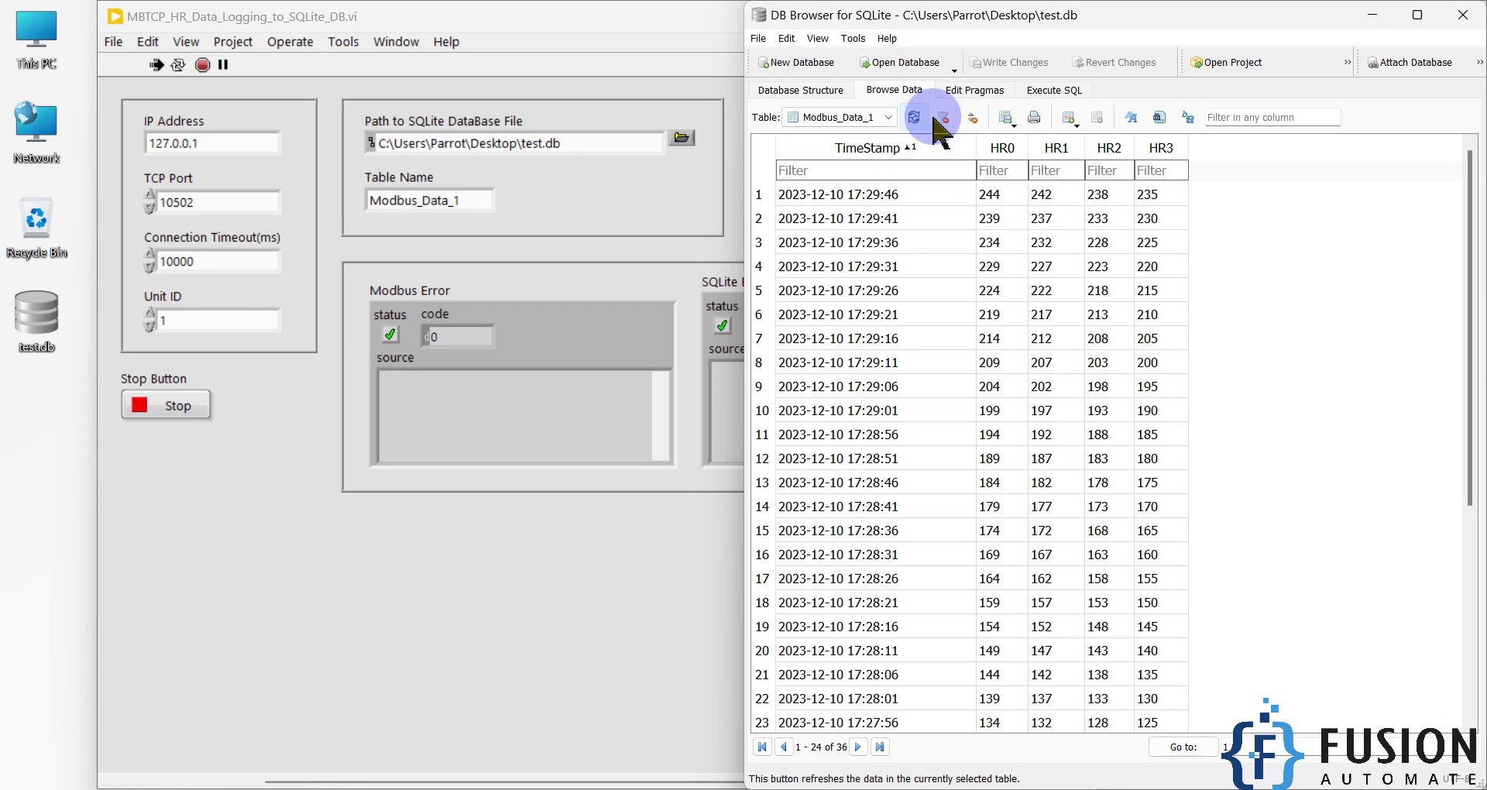
left_click(1372, 15)
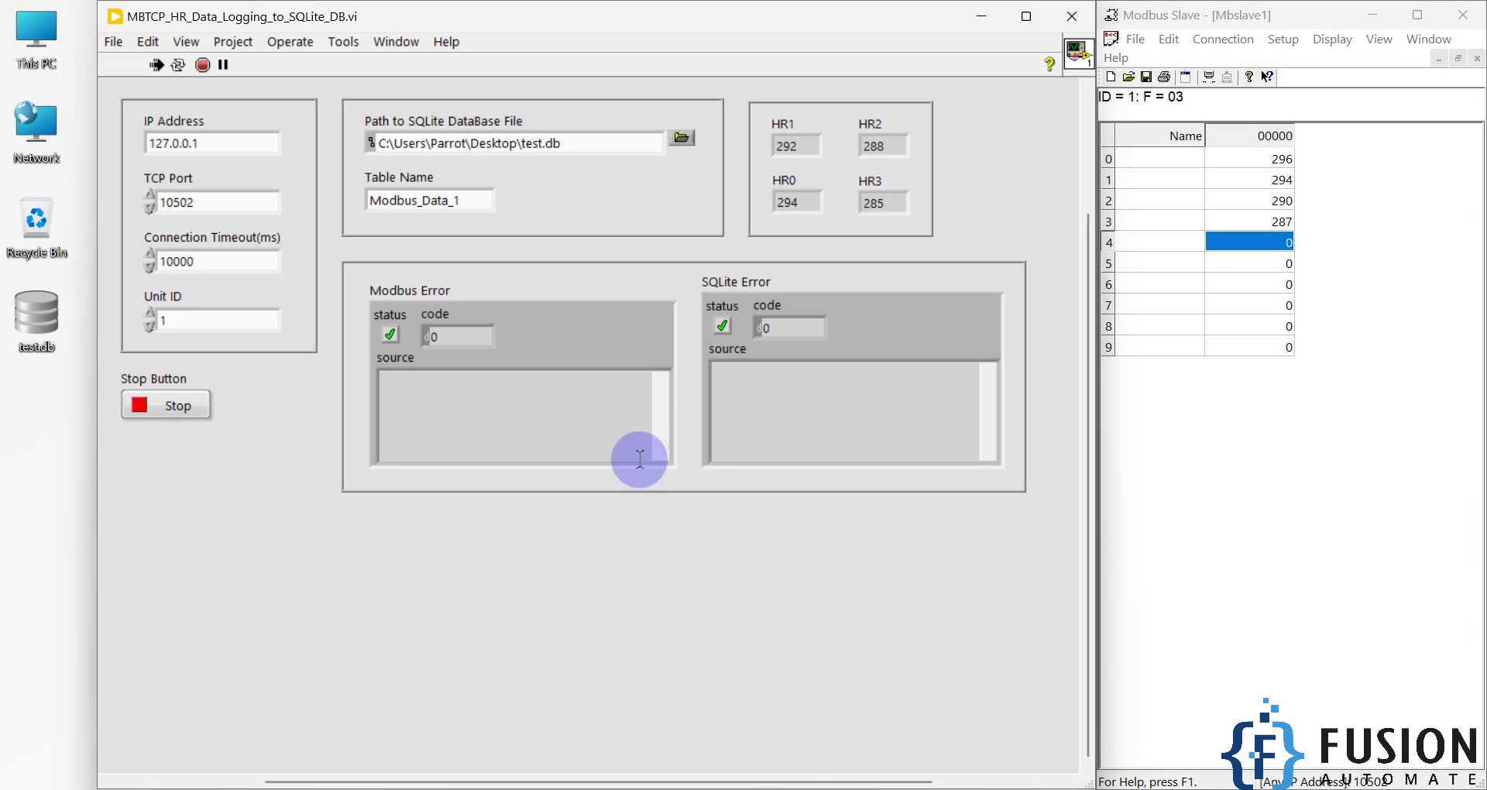
Return to the Fusion Automate LabVIEW + Modbus page in Firefox and highlight 'MySQL' in its Data Logging list.
mouse_move(248, 784)
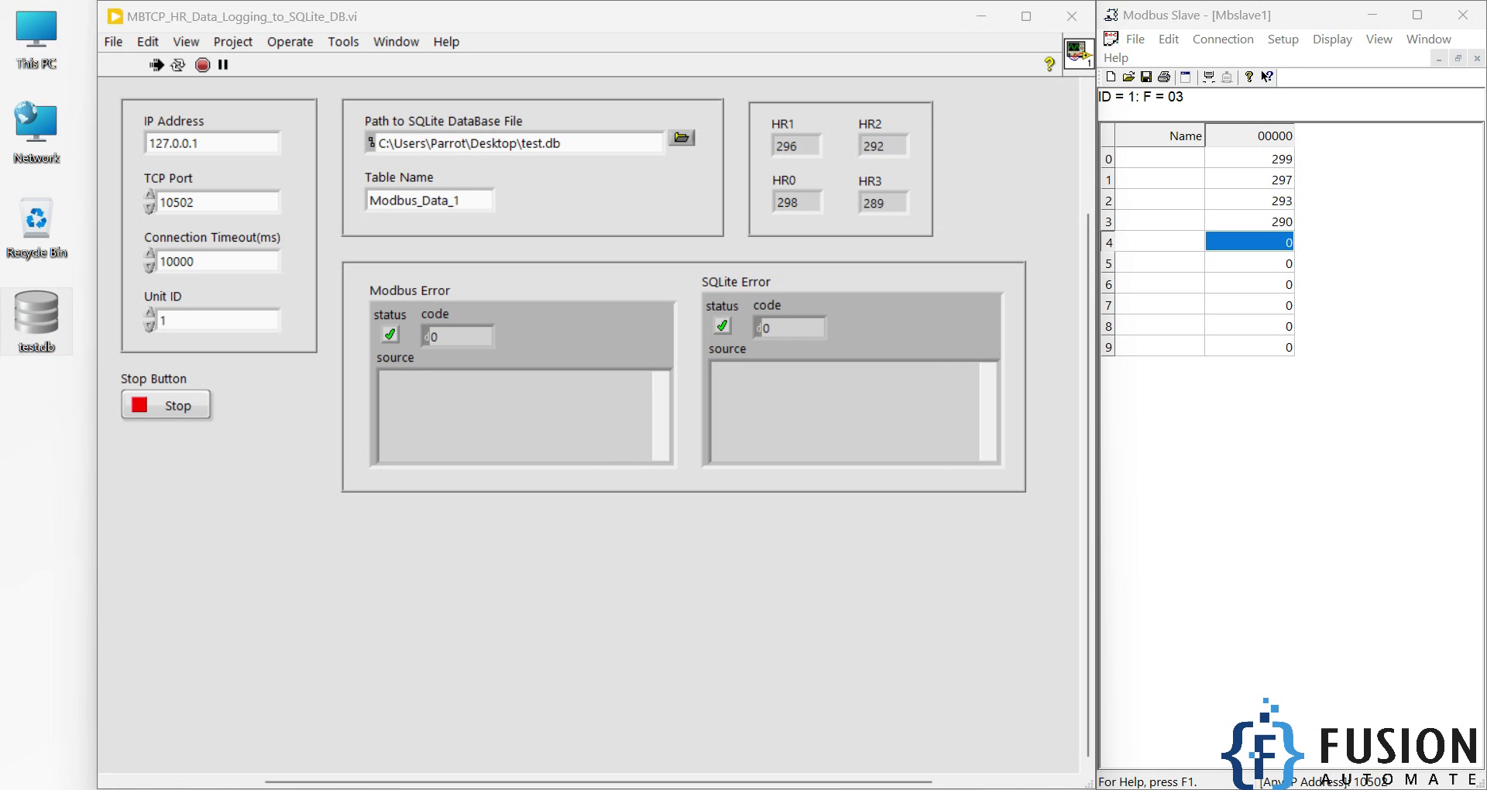
left_click(186, 788)
double_click(1024, 585)
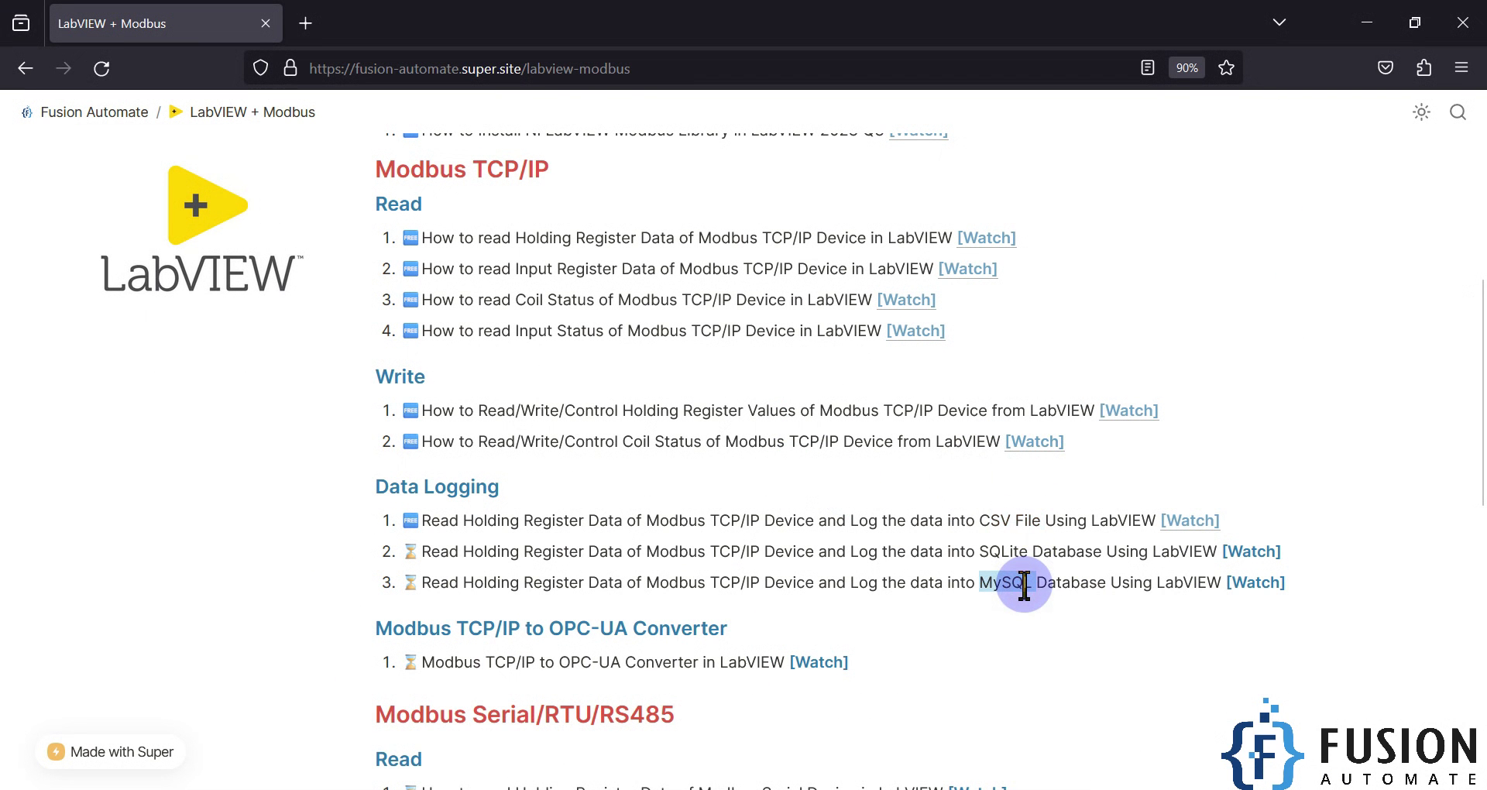
Highlight the SQLite and MySQL logging tutorials, then minimize Firefox and show the desktop with test.db.
double_click(997, 552)
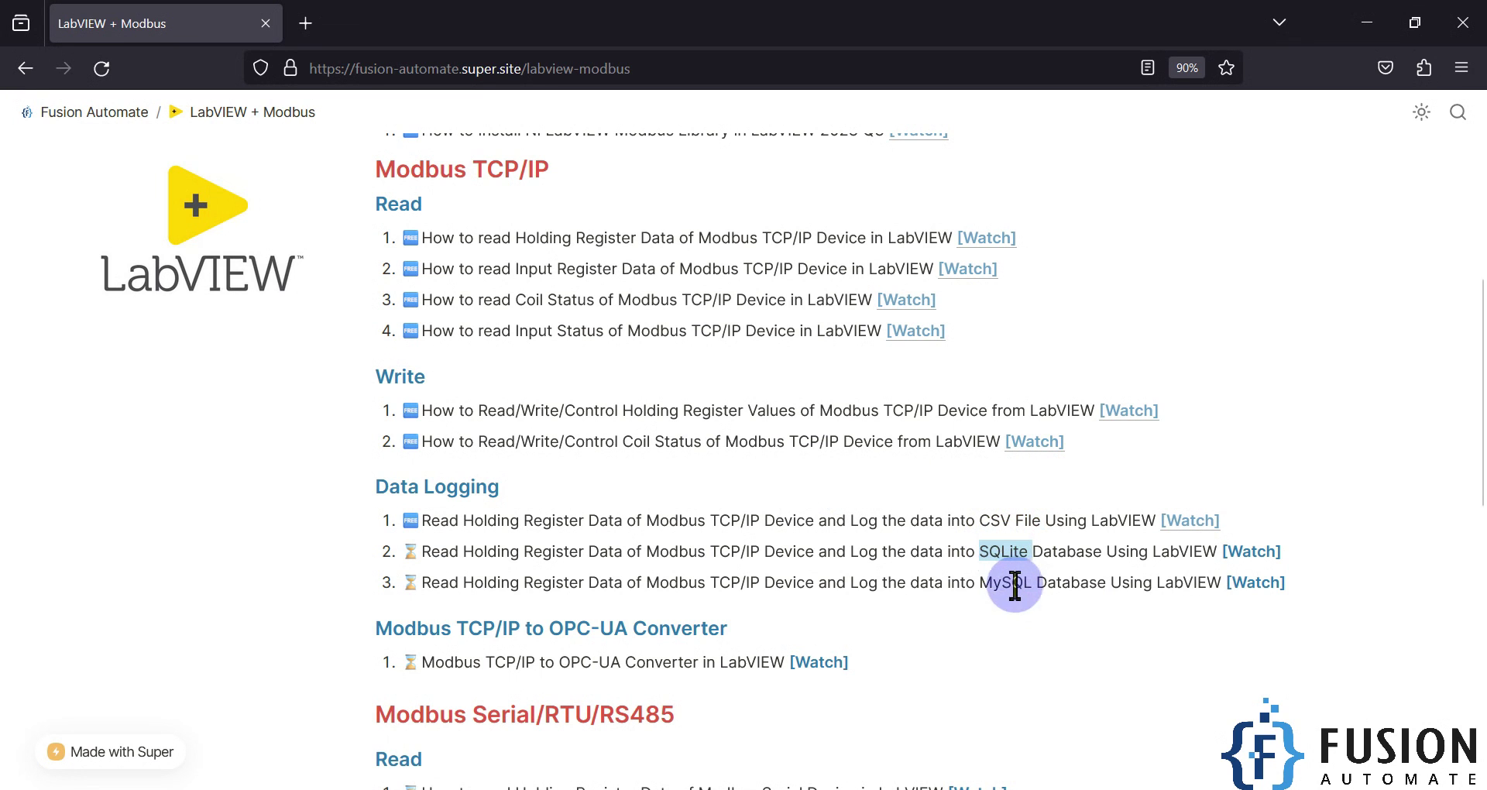
double_click(997, 582)
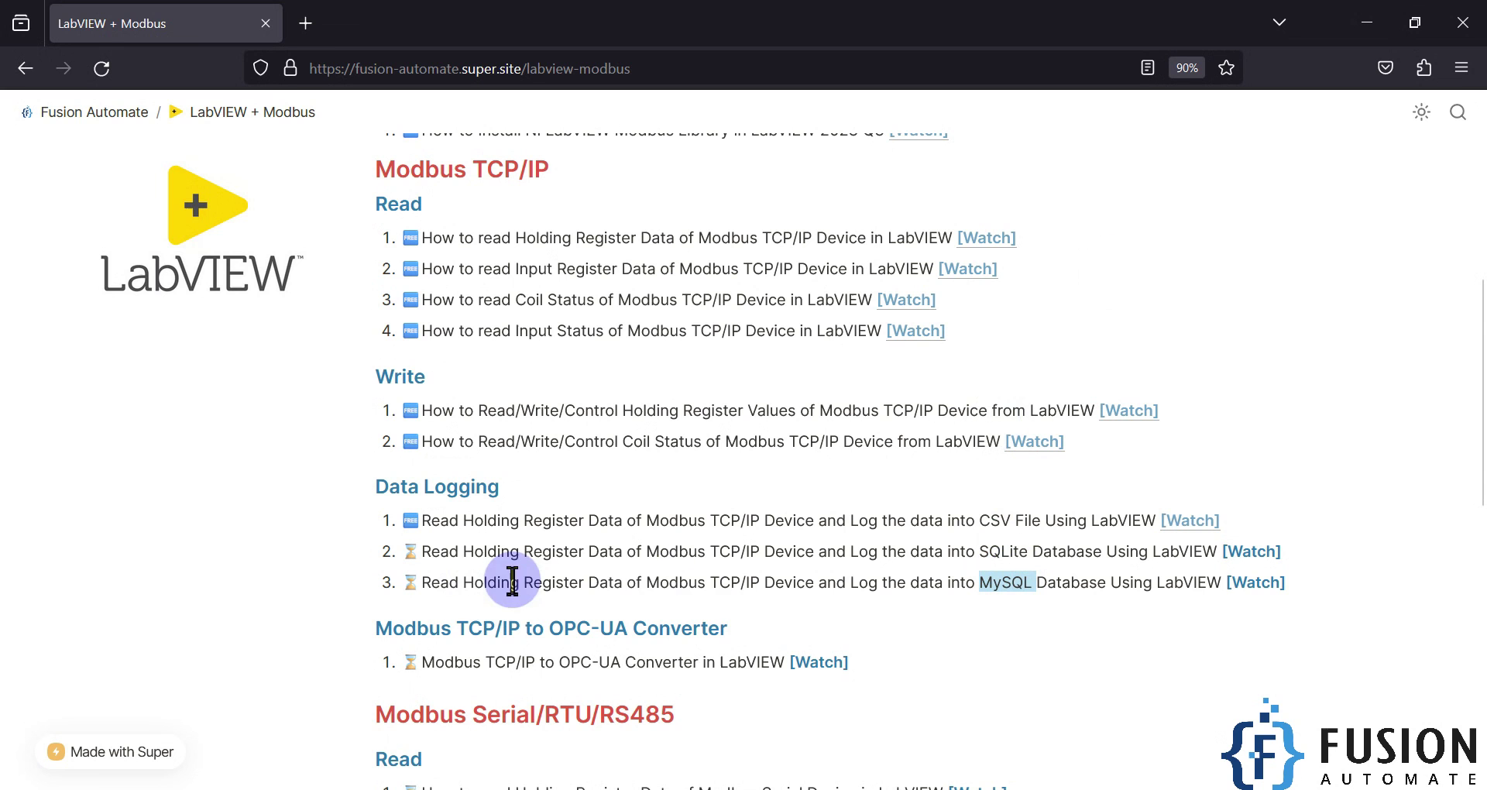
left_click(1367, 22)
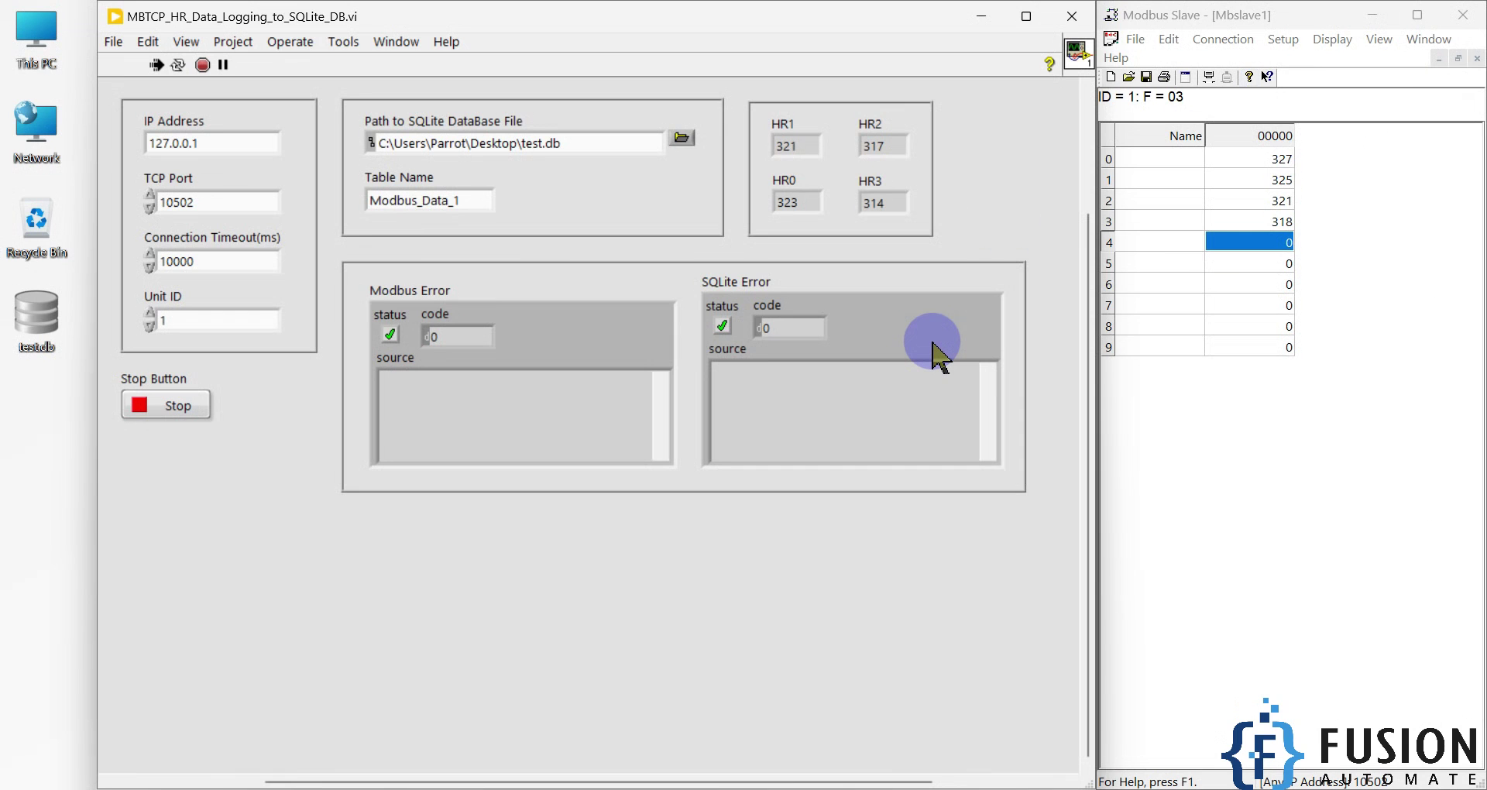
key("super+d")
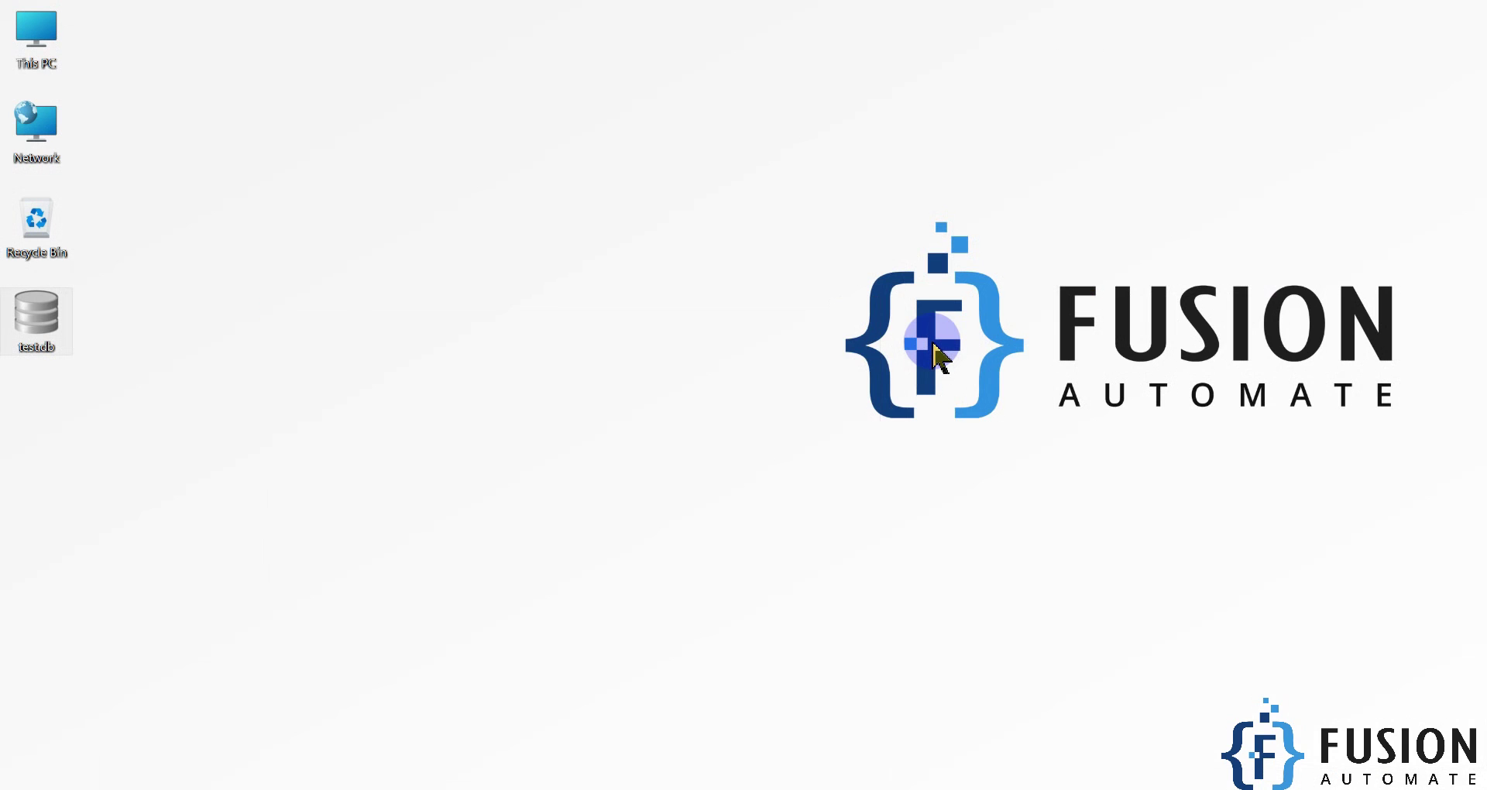